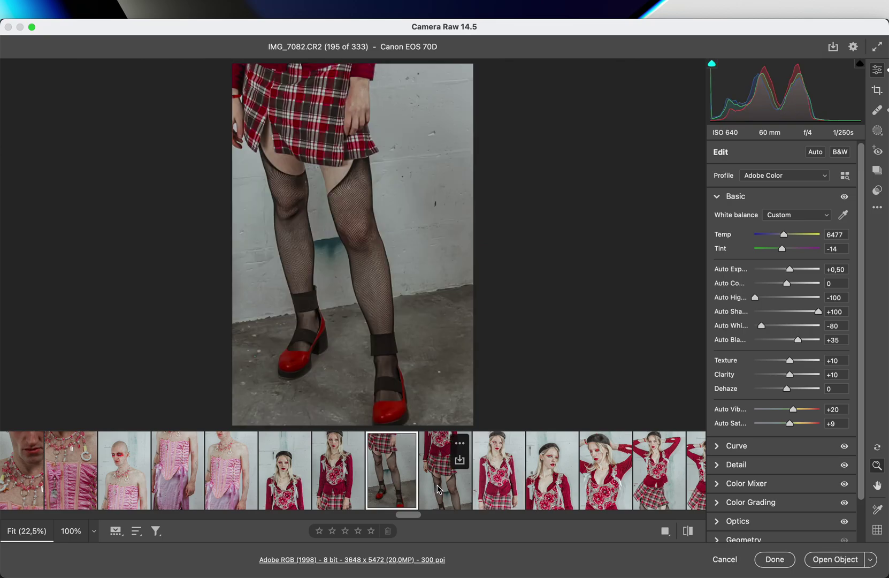
- Set the exposure of IMG_7082 and the neighbouring plaid-skirt-and-legs photo to +1,40, and check the result on both
{"action": "left_click_drag", "start_coordinate": [795, 272], "coordinate": [800, 271]}
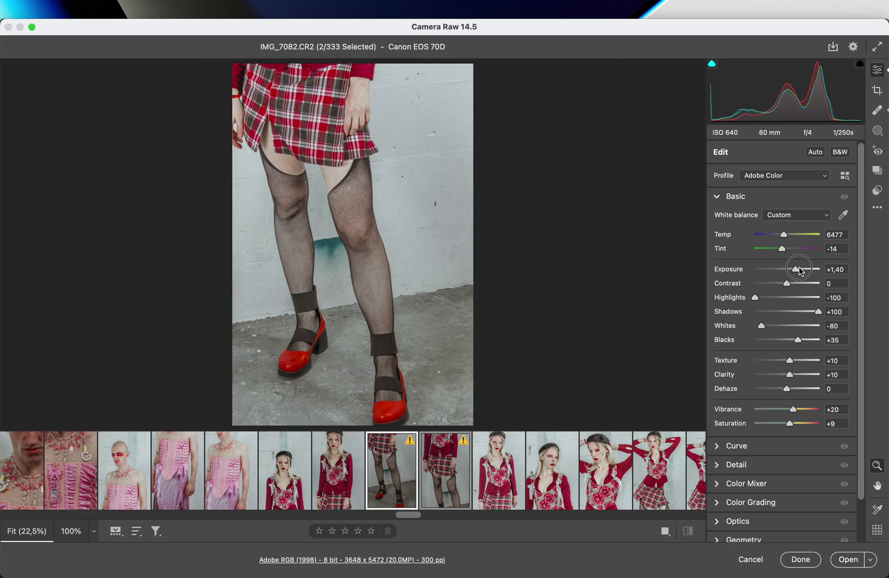
{"action": "left_click", "coordinate": [440, 495]}
{"action": "left_click", "coordinate": [403, 496]}
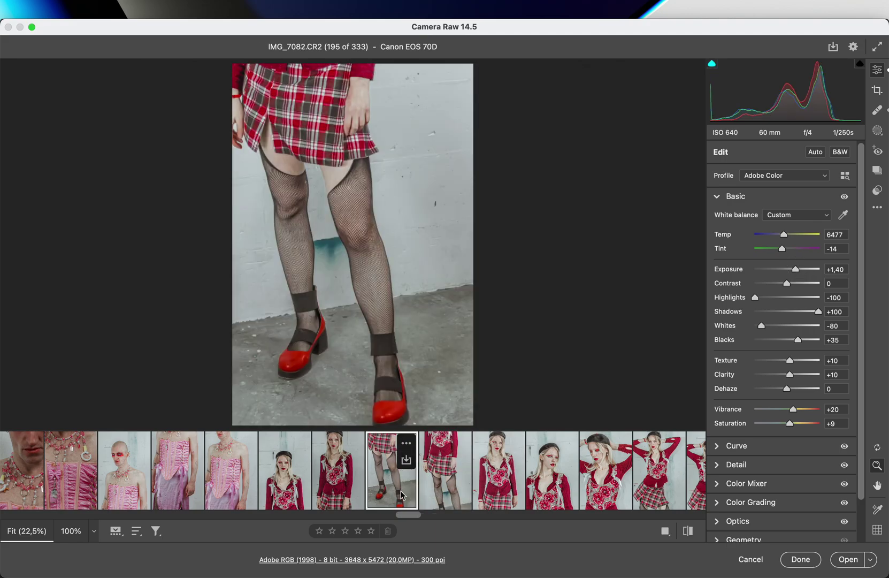
- Select IMG_7080 and IMG_7081 together and raise their exposure to +0,75
{"action": "scroll", "coordinate": [403, 495], "scroll_direction": "left", "scroll_amount": 3}
{"action": "left_click", "coordinate": [485, 491]}
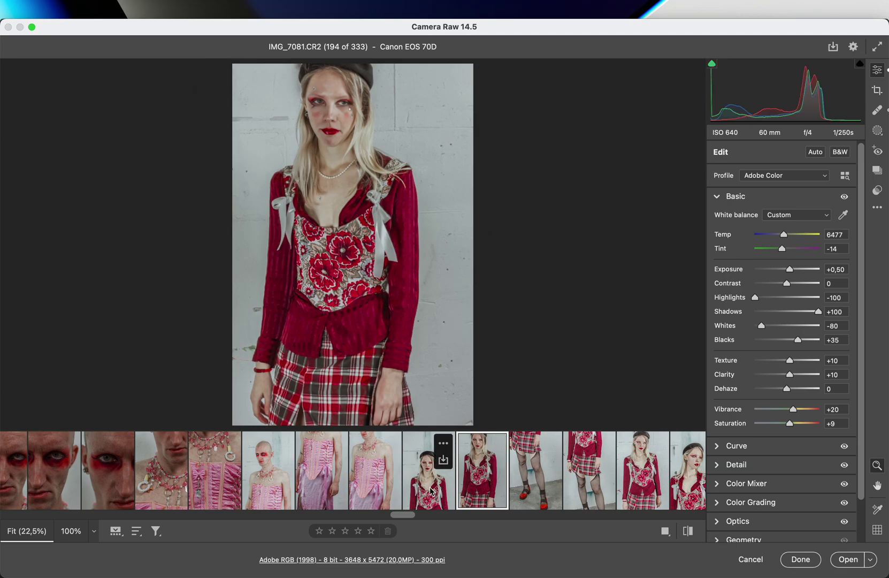
{"action": "left_click", "coordinate": [431, 490], "text": "super"}
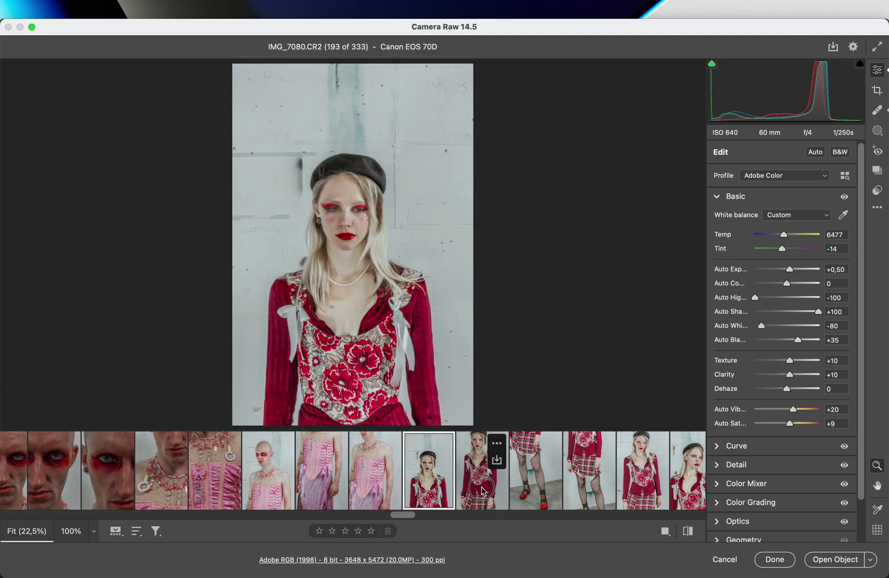
{"action": "left_click_drag", "start_coordinate": [790, 274], "coordinate": [792, 274]}
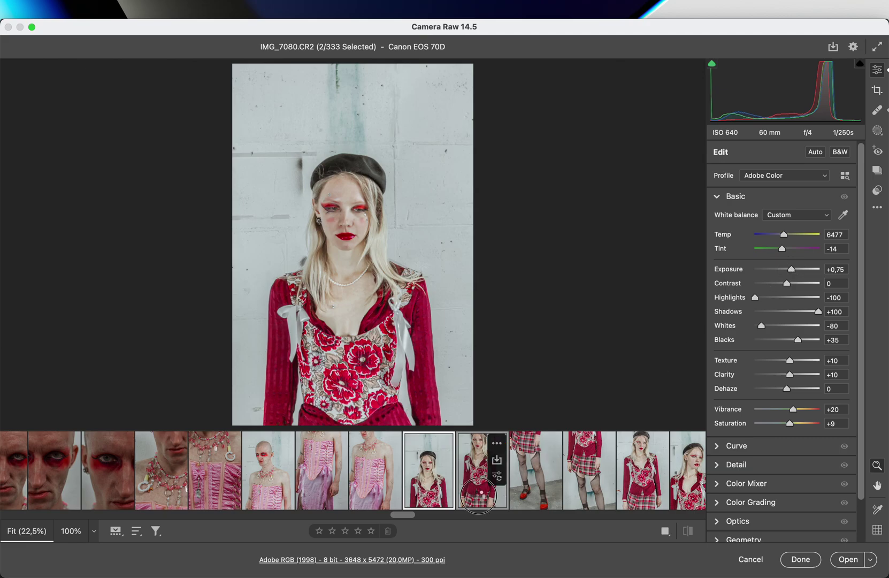
{"action": "left_click", "coordinate": [479, 495]}
- Select IMG_7079 and the two pink corset photos before it, and lower their exposure to -0,30
{"action": "left_click", "coordinate": [384, 501]}
{"action": "scroll", "coordinate": [384, 501], "scroll_direction": "left", "scroll_amount": 5}
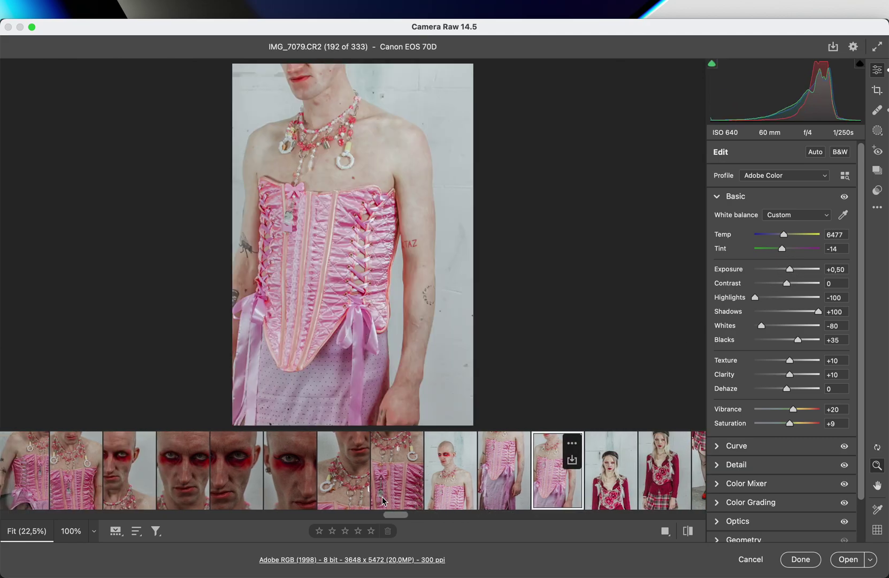
{"action": "left_click", "coordinate": [441, 484], "text": "shift"}
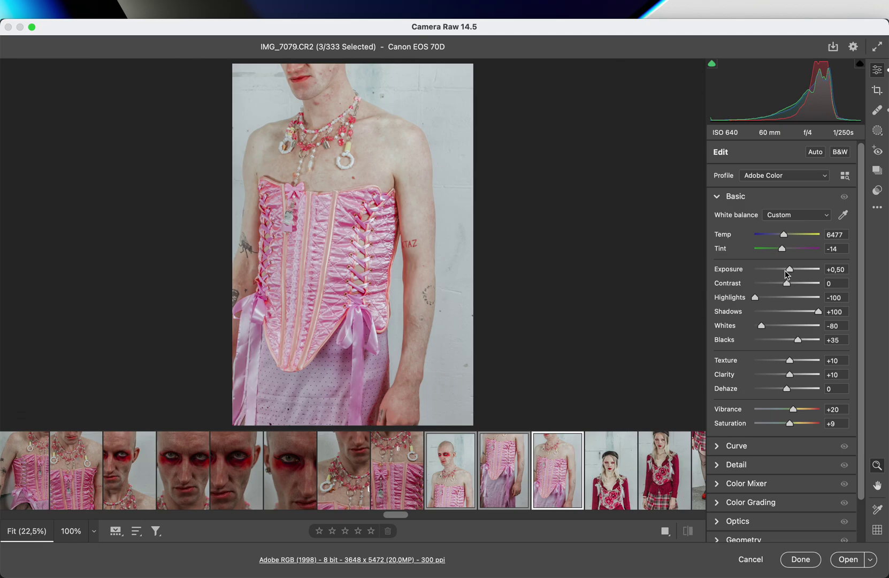
{"action": "left_click", "coordinate": [786, 272]}
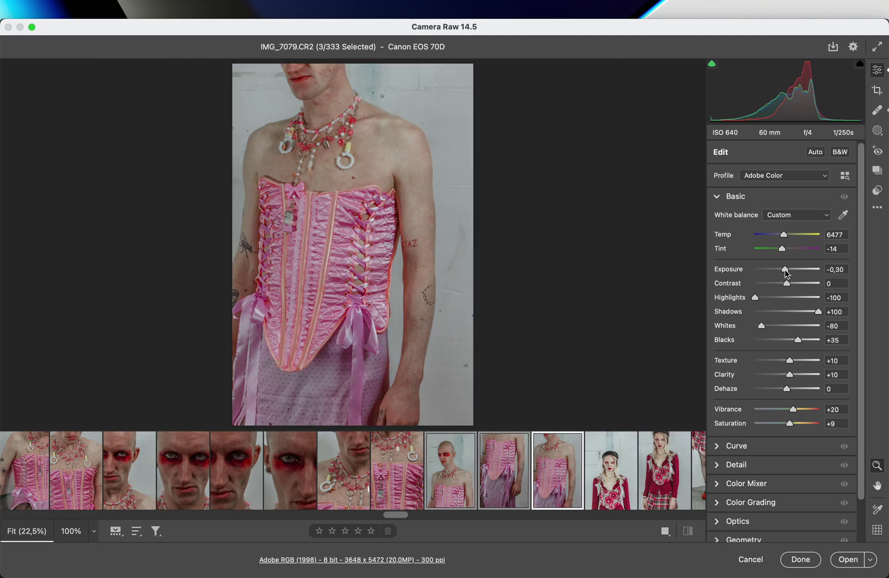
- Set the exposure of IMG_7077 to +0,20, and that of IMG_7078 and IMG_7079 together to +0,10
{"action": "left_click", "coordinate": [443, 498]}
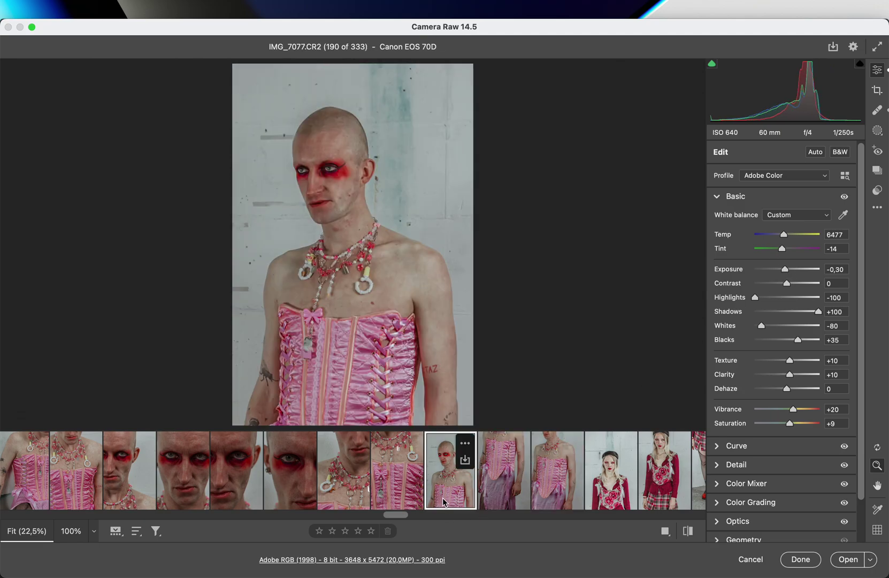
{"action": "left_click_drag", "start_coordinate": [788, 271], "coordinate": [788, 269]}
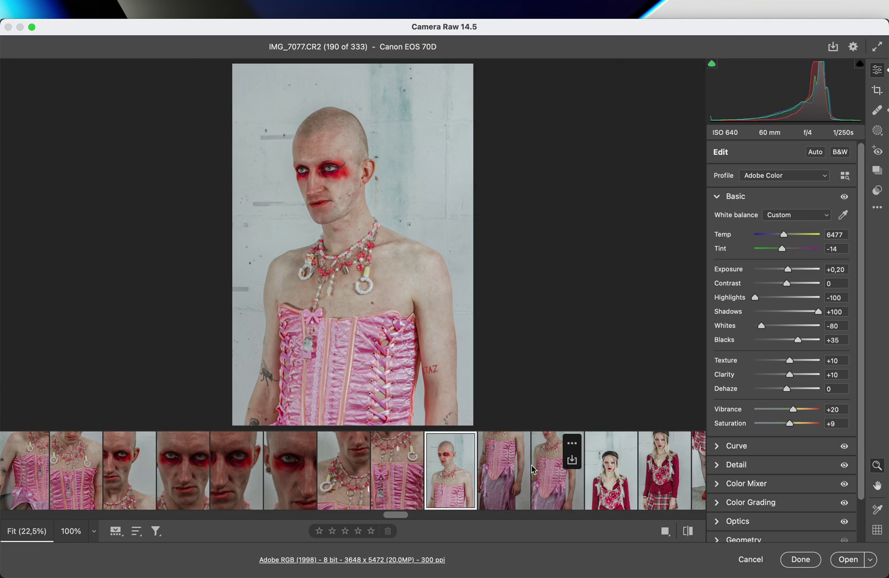
{"action": "left_click", "coordinate": [503, 471]}
{"action": "left_click", "coordinate": [556, 470], "text": "shift"}
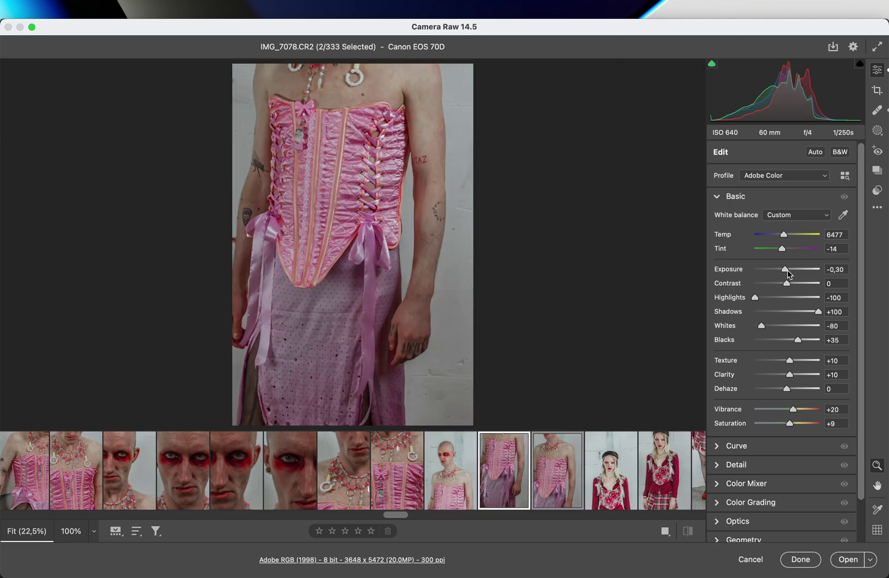
{"action": "left_click_drag", "start_coordinate": [787, 273], "coordinate": [788, 269]}
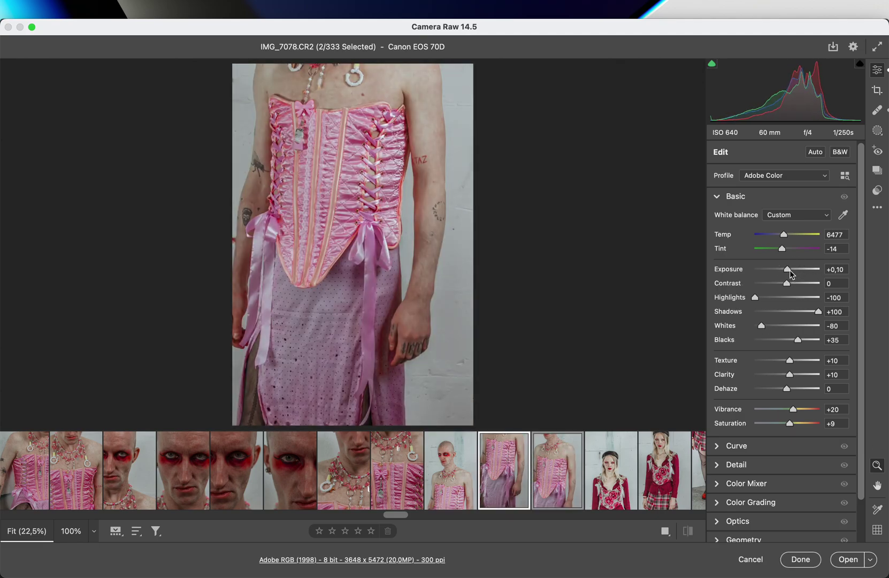
- Look through the red-outfit photos in the filmstrip and examine the exposure of IMG_7095 and IMG_7086
{"action": "scroll", "coordinate": [465, 502], "scroll_direction": "right", "scroll_amount": 4}
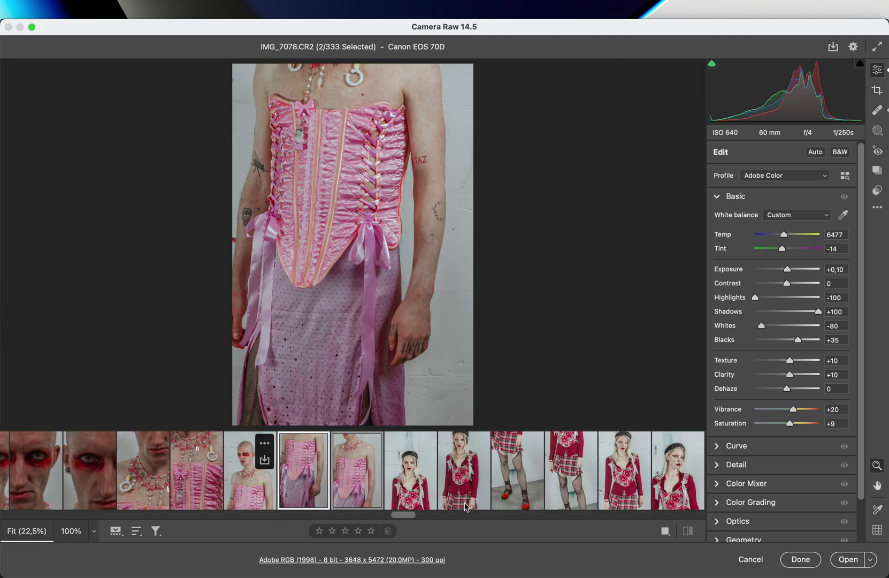
{"action": "scroll", "coordinate": [556, 485], "scroll_direction": "right", "scroll_amount": 8}
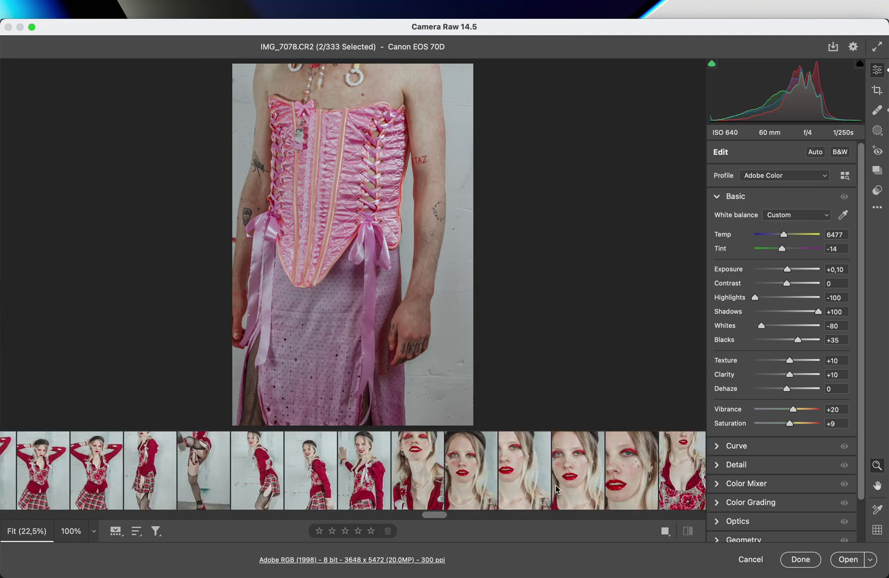
{"action": "scroll", "coordinate": [555, 484], "scroll_direction": "right", "scroll_amount": 8}
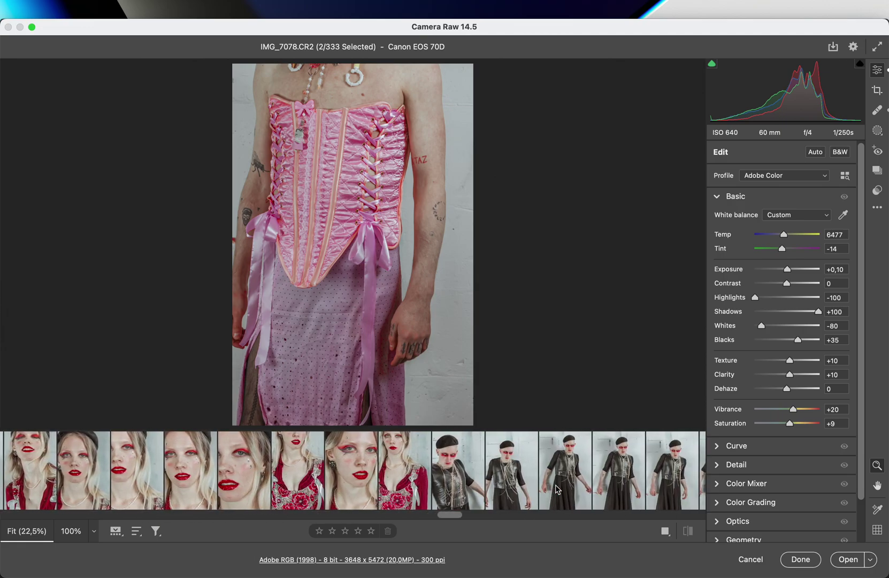
{"action": "scroll", "coordinate": [556, 486], "scroll_direction": "left", "scroll_amount": 8}
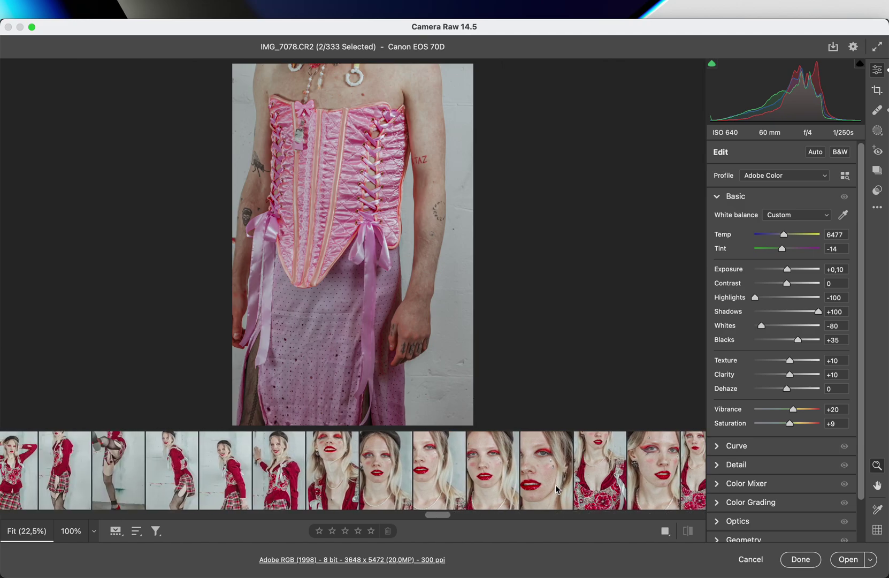
{"action": "scroll", "coordinate": [555, 484], "scroll_direction": "left", "scroll_amount": 3}
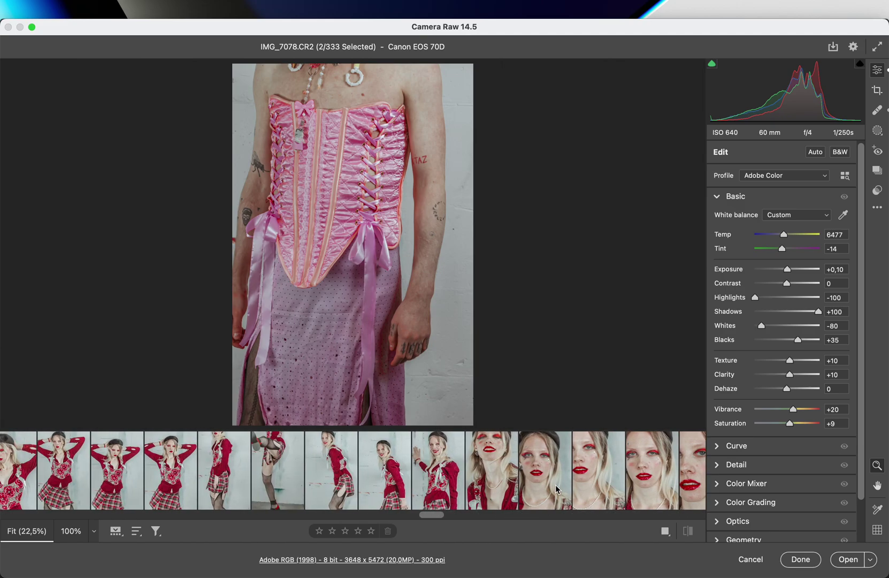
{"action": "left_click", "coordinate": [497, 494]}
{"action": "scroll", "coordinate": [498, 493], "scroll_direction": "left", "scroll_amount": 6}
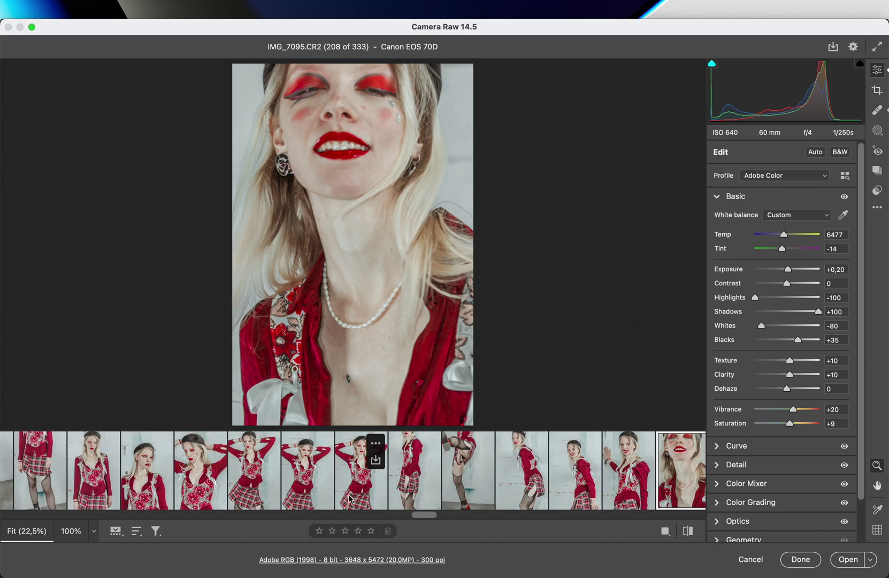
{"action": "scroll", "coordinate": [348, 498], "scroll_direction": "left", "scroll_amount": 2}
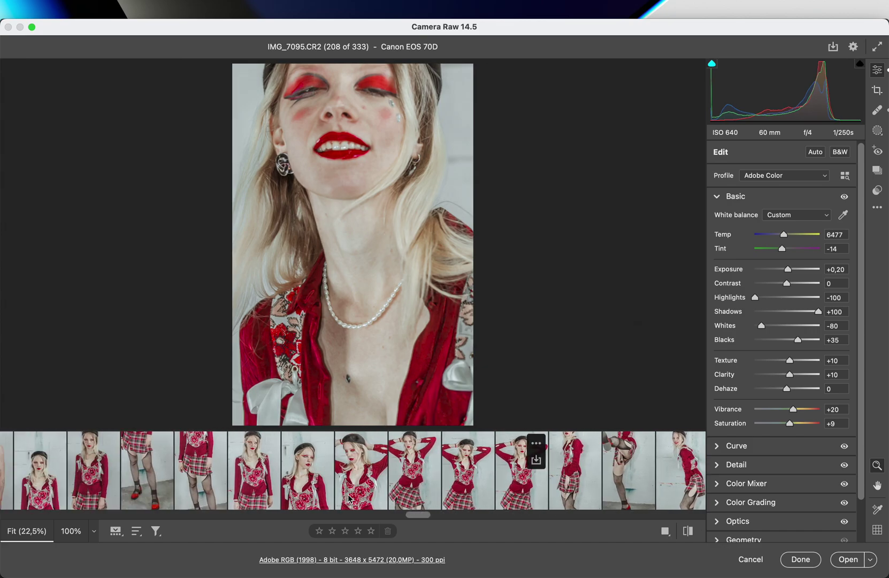
{"action": "left_click", "coordinate": [384, 494]}
{"action": "scroll", "coordinate": [388, 493], "scroll_direction": "left", "scroll_amount": 6}
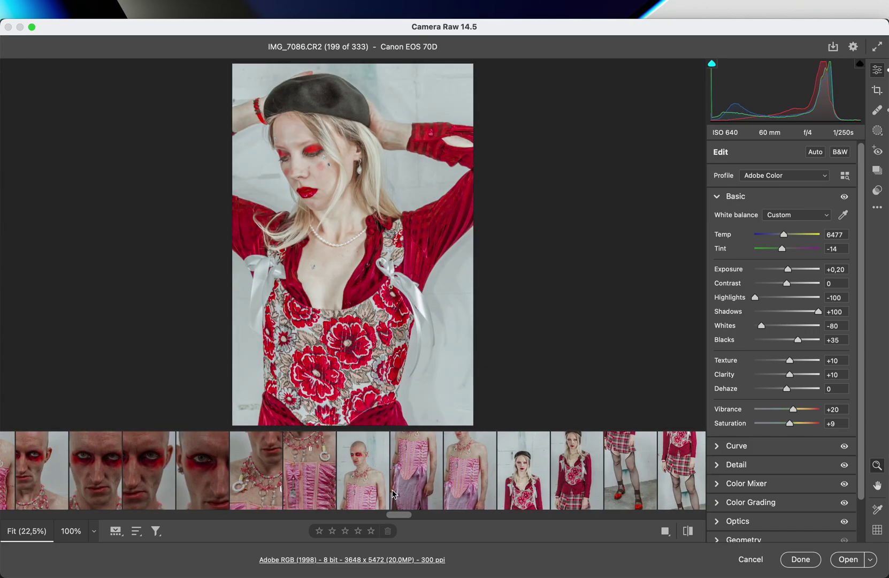
- Select the ten consecutive pink corset and face photos ending with IMG_7075 and set their exposure to +0,95
{"action": "left_click", "coordinate": [312, 493]}
{"action": "scroll", "coordinate": [310, 493], "scroll_direction": "left", "scroll_amount": 3}
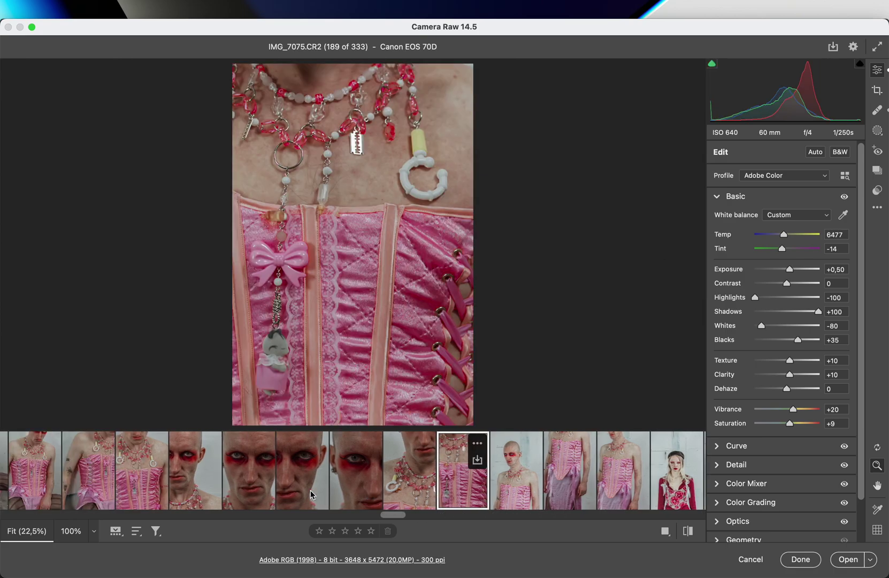
{"action": "scroll", "coordinate": [310, 489], "scroll_direction": "left", "scroll_amount": 1}
{"action": "scroll", "coordinate": [402, 477], "scroll_direction": "left", "scroll_amount": 3}
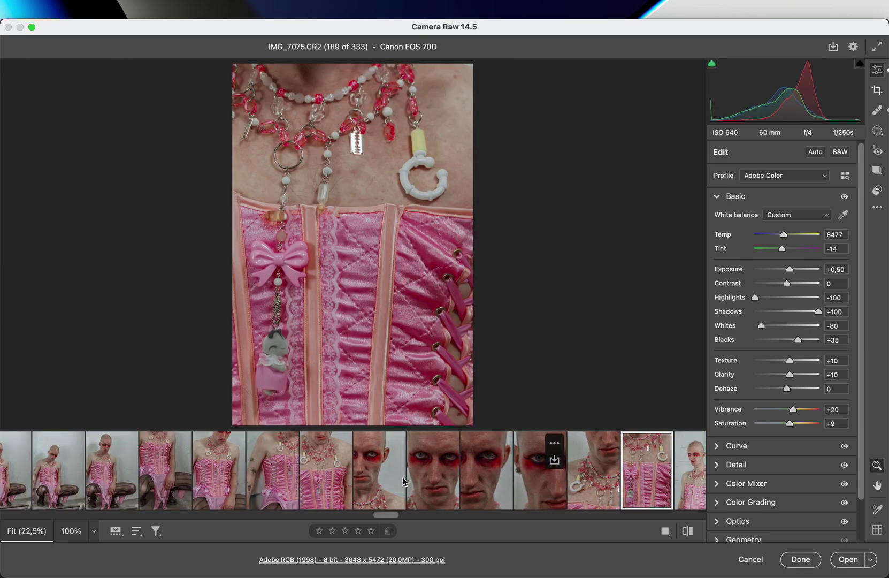
{"action": "scroll", "coordinate": [402, 477], "scroll_direction": "left", "scroll_amount": 7}
{"action": "left_click", "coordinate": [596, 471], "text": "shift"}
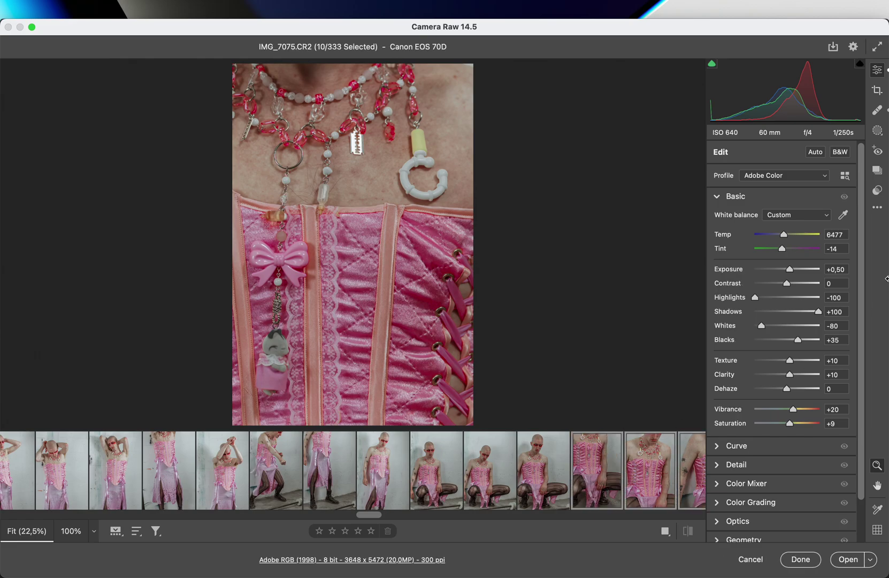
{"action": "left_click_drag", "start_coordinate": [789, 269], "coordinate": [795, 274]}
- Select the four red-eye-makeup face close-ups ending with IMG_7073 and raise their exposure to +1,75
{"action": "scroll", "coordinate": [657, 460], "scroll_direction": "right", "scroll_amount": 5}
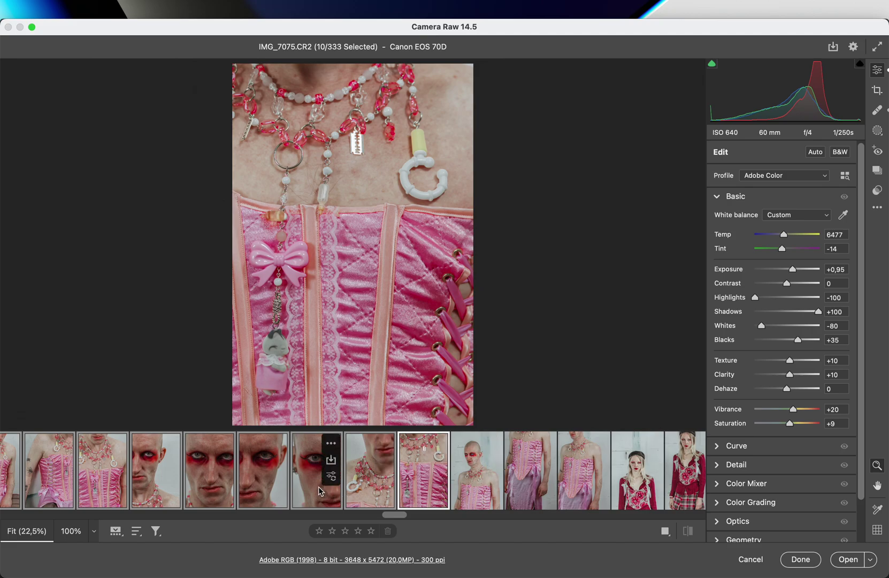
{"action": "left_click", "coordinate": [320, 491]}
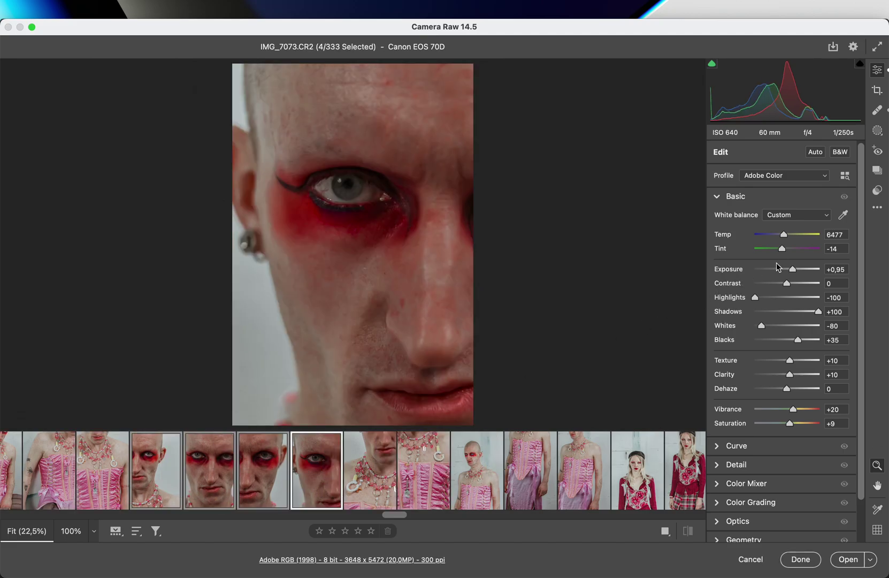
{"action": "left_click_drag", "start_coordinate": [795, 273], "coordinate": [802, 273]}
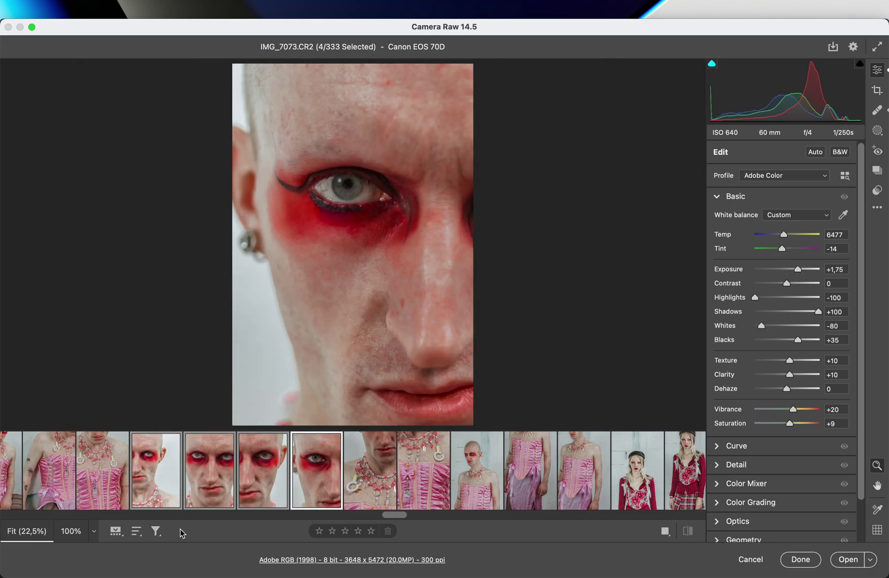
- Compare the face close-up IMG_7070 with IMG_7069 and reduce the exposure of IMG_7070 to +1,55
{"action": "scroll", "coordinate": [318, 463], "scroll_direction": "left", "scroll_amount": 5}
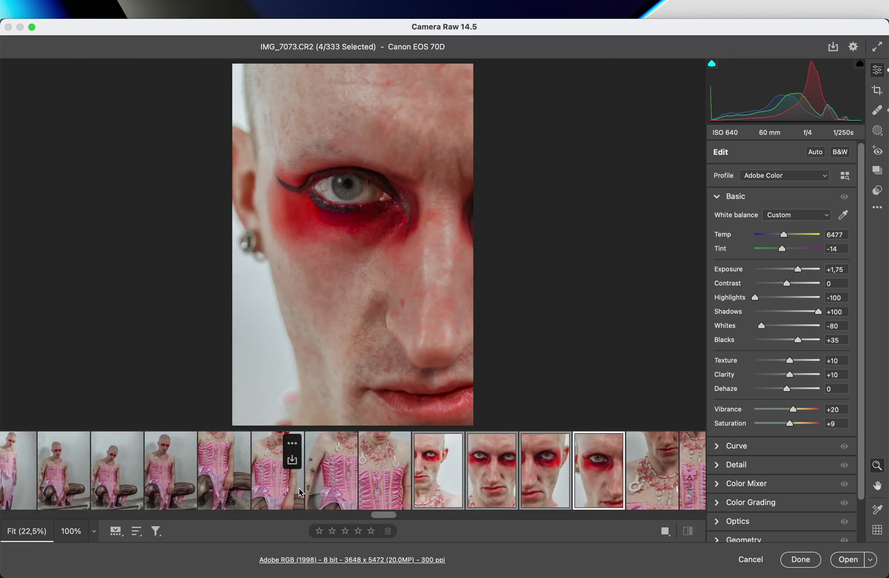
{"action": "left_click", "coordinate": [444, 488]}
{"action": "left_click", "coordinate": [388, 492]}
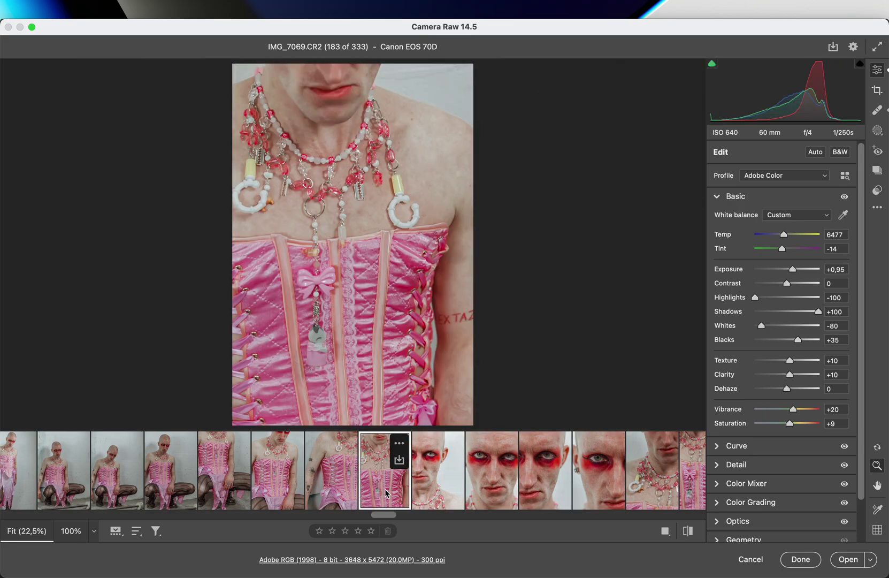
{"action": "left_click", "coordinate": [444, 488]}
{"action": "left_click_drag", "start_coordinate": [799, 267], "coordinate": [798, 271]}
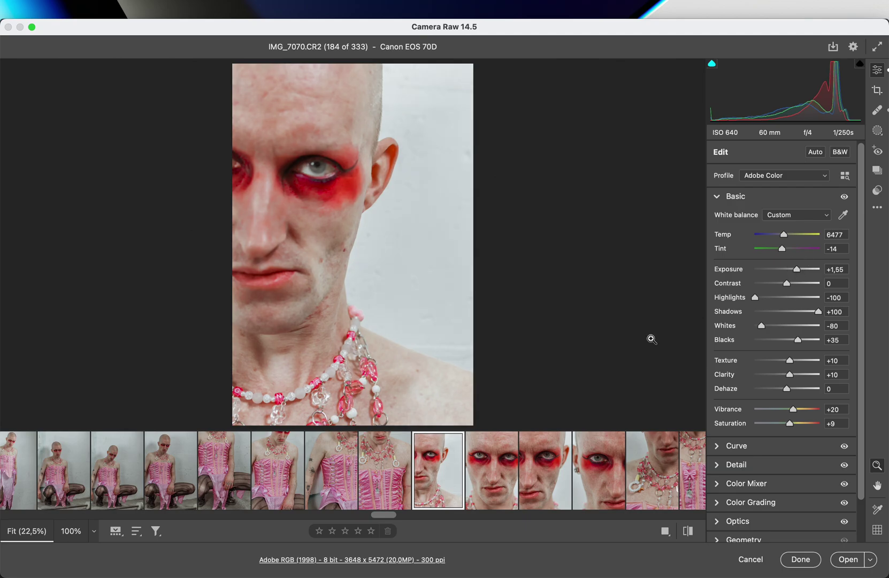
- Compare the exposure of the corset close-ups IMG_7069 and IMG_7066 with the crouching photo IMG_7064
{"action": "left_click", "coordinate": [389, 486]}
{"action": "scroll", "coordinate": [389, 489], "scroll_direction": "left", "scroll_amount": 3}
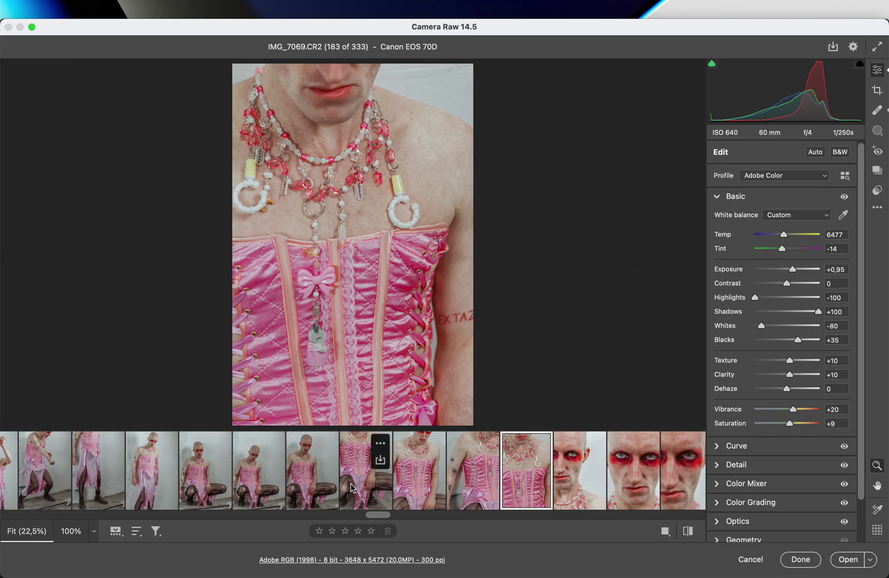
{"action": "scroll", "coordinate": [375, 487], "scroll_direction": "left", "scroll_amount": 3}
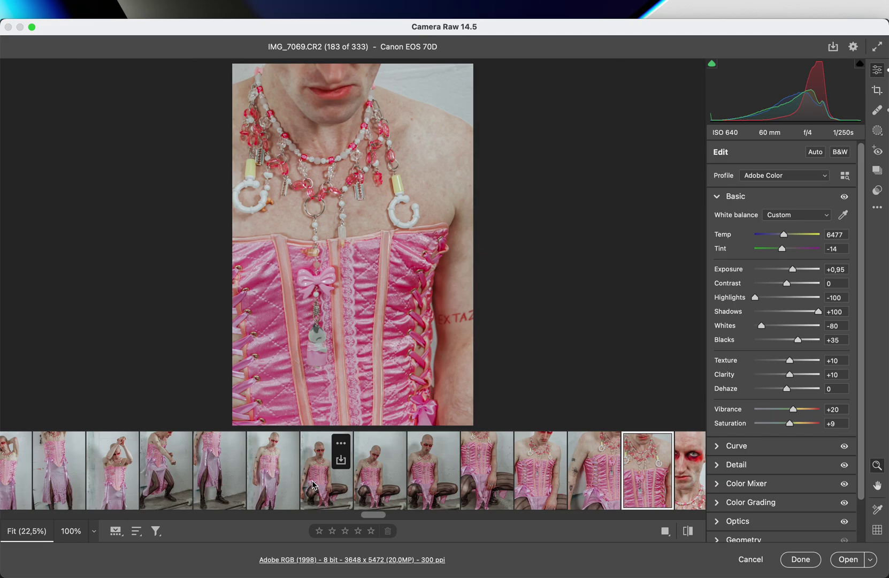
{"action": "left_click", "coordinate": [492, 495]}
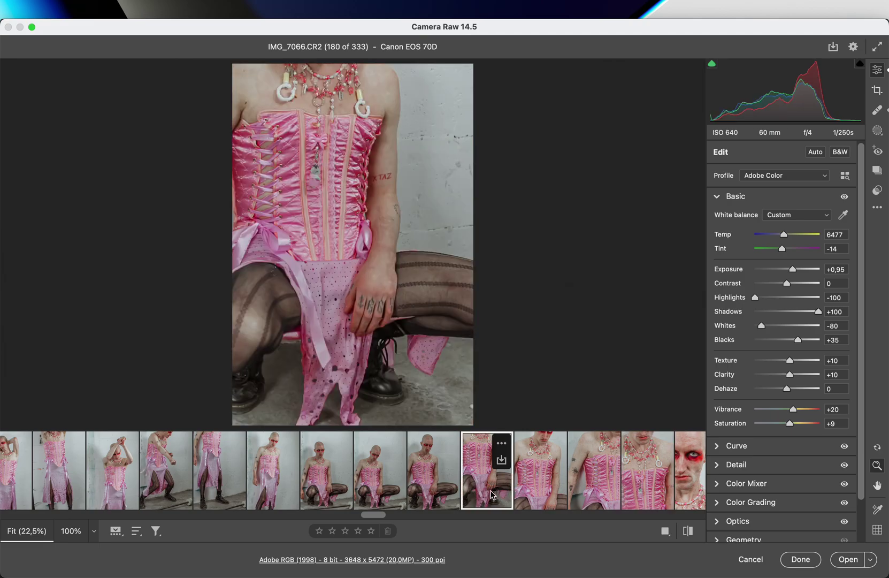
{"action": "left_click", "coordinate": [376, 497]}
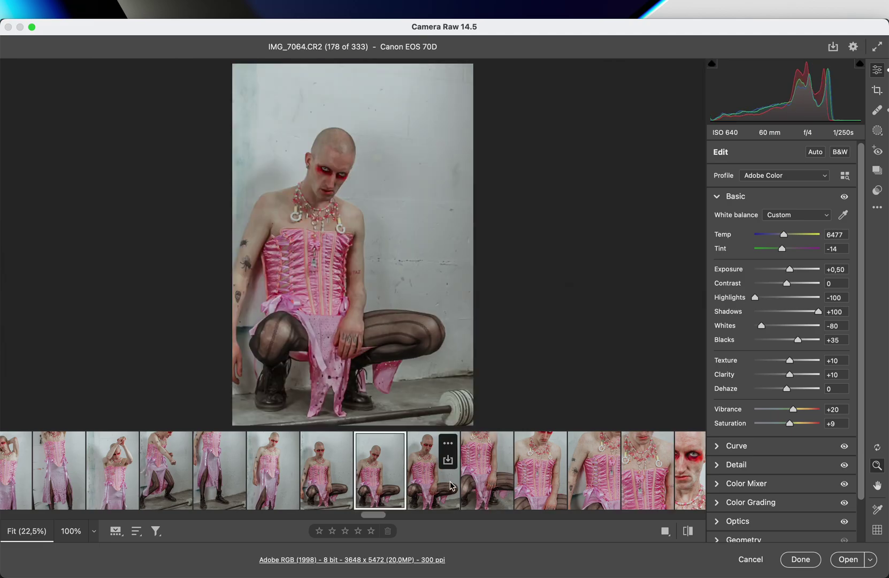
{"action": "left_click", "coordinate": [477, 483]}
{"action": "key", "text": "shift"}
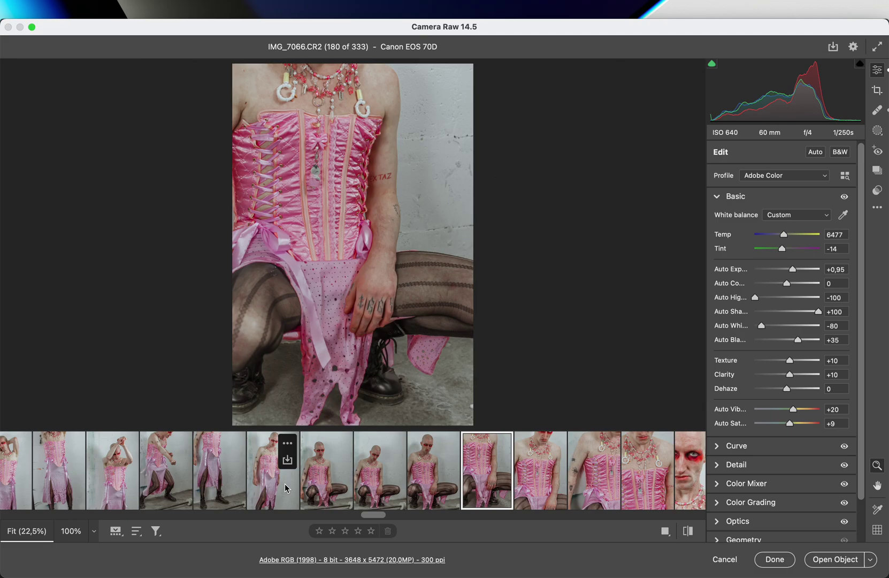
{"action": "left_click", "coordinate": [312, 487], "text": "shift"}
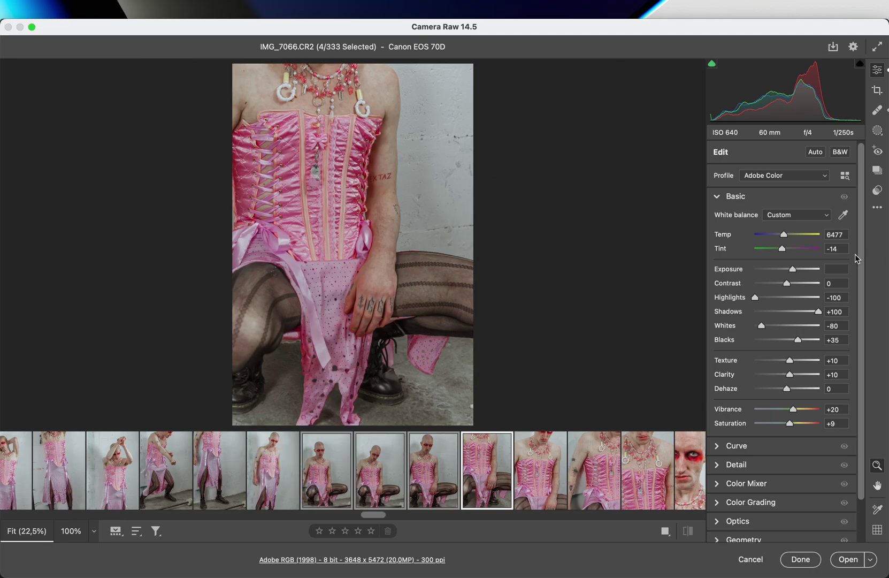
{"action": "left_click", "coordinate": [489, 488]}
- Select the three crouching photos IMG_7063 to IMG_7065 and raise their exposure to +0,95
{"action": "left_click", "coordinate": [439, 495]}
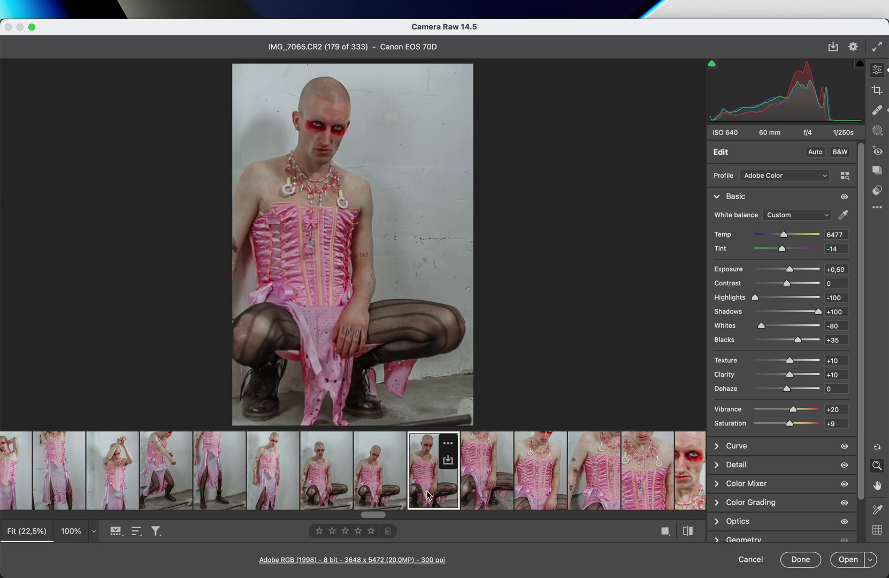
{"action": "left_click", "coordinate": [335, 471], "text": "shift"}
{"action": "left_click_drag", "start_coordinate": [790, 277], "coordinate": [792, 272]}
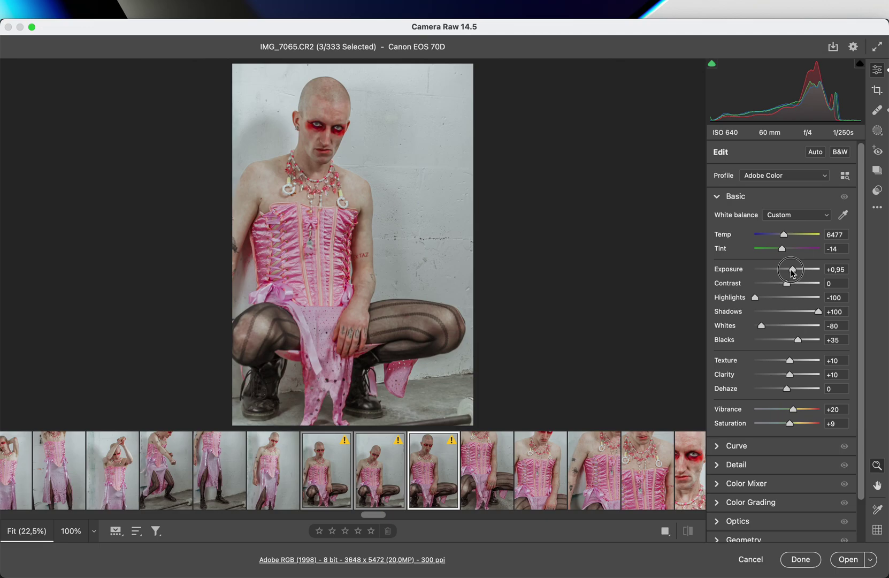
{"action": "left_click", "coordinate": [370, 480]}
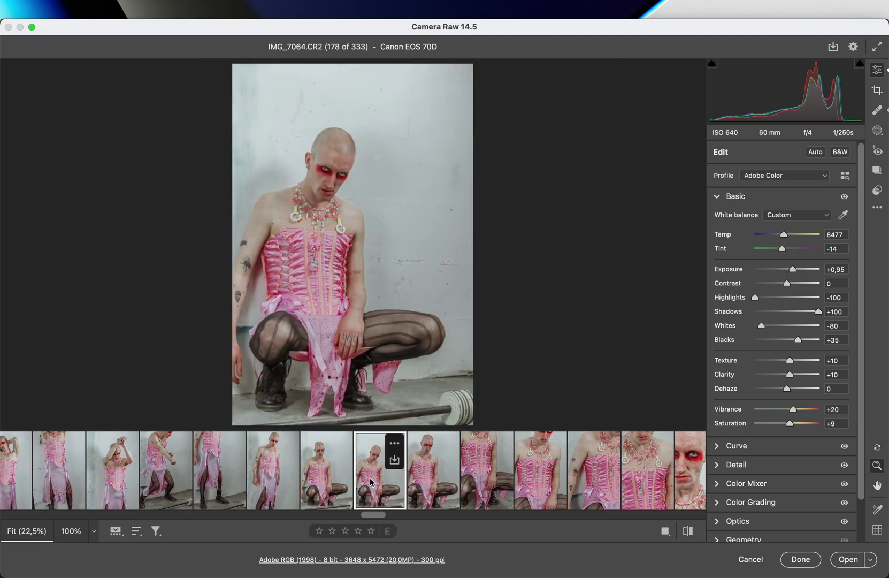
- Select the nine consecutive photos from IMG_7063 back to IMG_7055 and set their exposure to +0,75
{"action": "scroll", "coordinate": [373, 481], "scroll_direction": "up", "scroll_amount": 3}
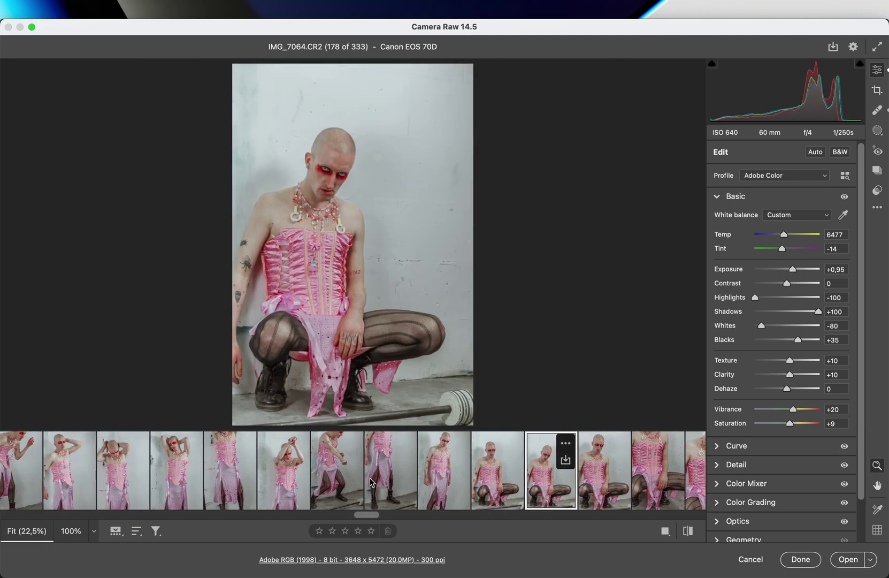
{"action": "left_click", "coordinate": [491, 488]}
{"action": "scroll", "coordinate": [491, 487], "scroll_direction": "up", "scroll_amount": 10}
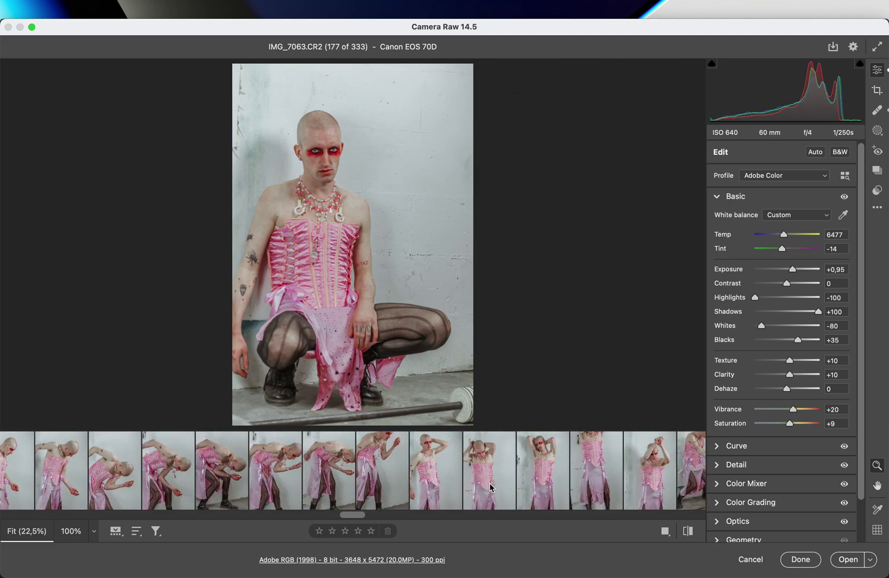
{"action": "left_click", "coordinate": [532, 465], "text": "shift"}
{"action": "left_click", "coordinate": [795, 273]}
{"action": "left_click_drag", "start_coordinate": [795, 272], "coordinate": [791, 270]}
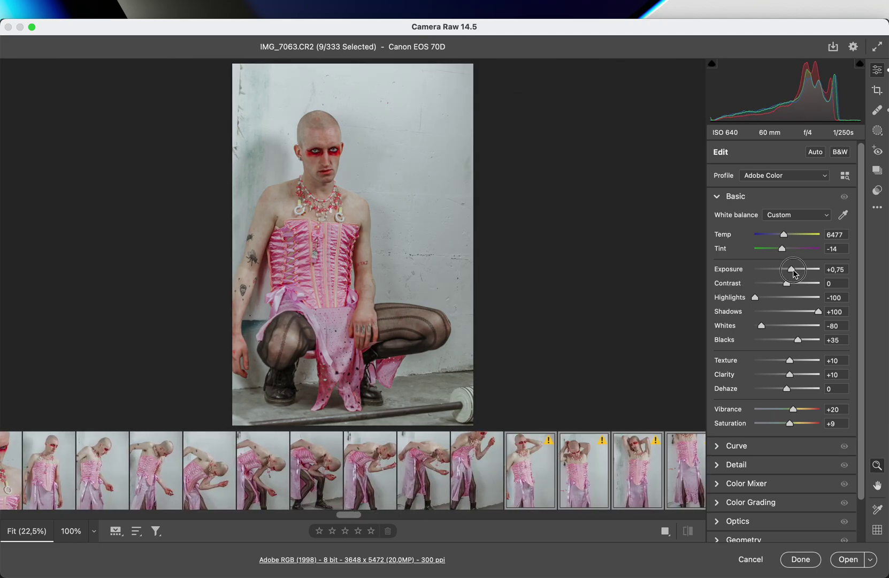
- Select the eight standing photos from IMG_7055 to IMG_7062 and reduce their exposure to +0,30
{"action": "left_click", "coordinate": [532, 484]}
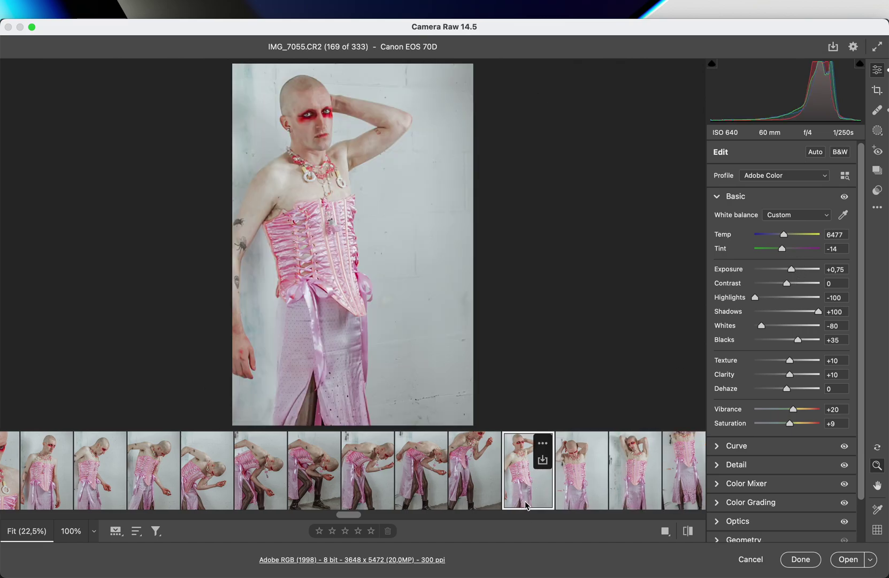
{"action": "scroll", "coordinate": [481, 482], "scroll_direction": "right", "scroll_amount": 10}
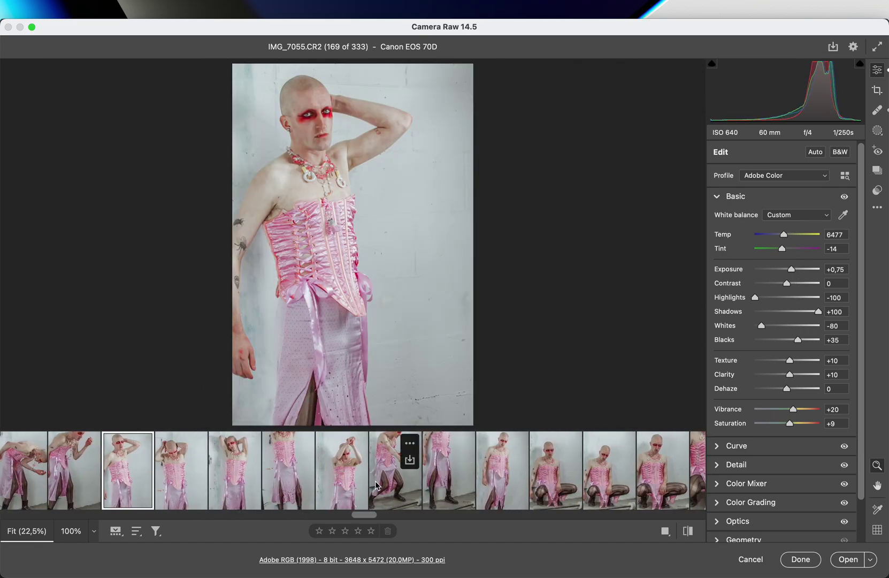
{"action": "left_click", "coordinate": [503, 471], "text": "shift"}
{"action": "left_click", "coordinate": [792, 272]}
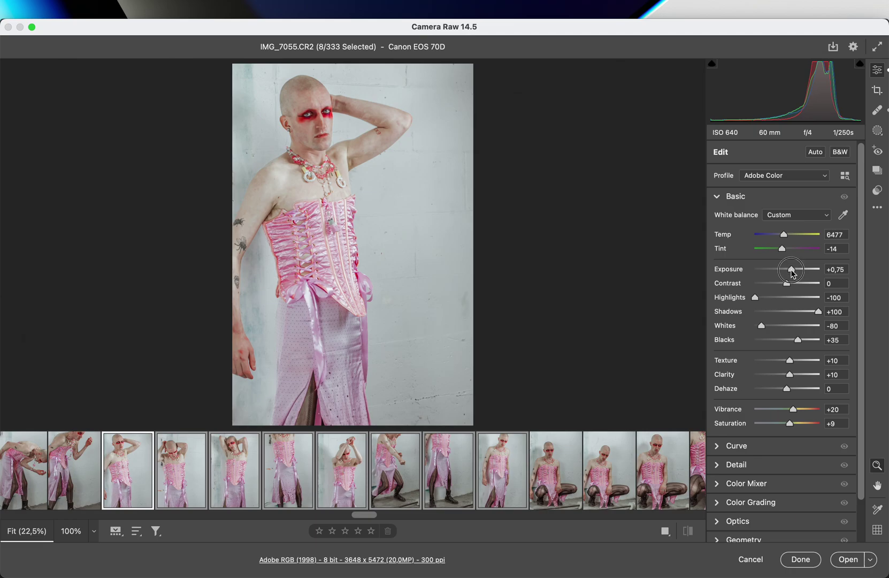
{"action": "left_click_drag", "start_coordinate": [792, 272], "coordinate": [789, 272]}
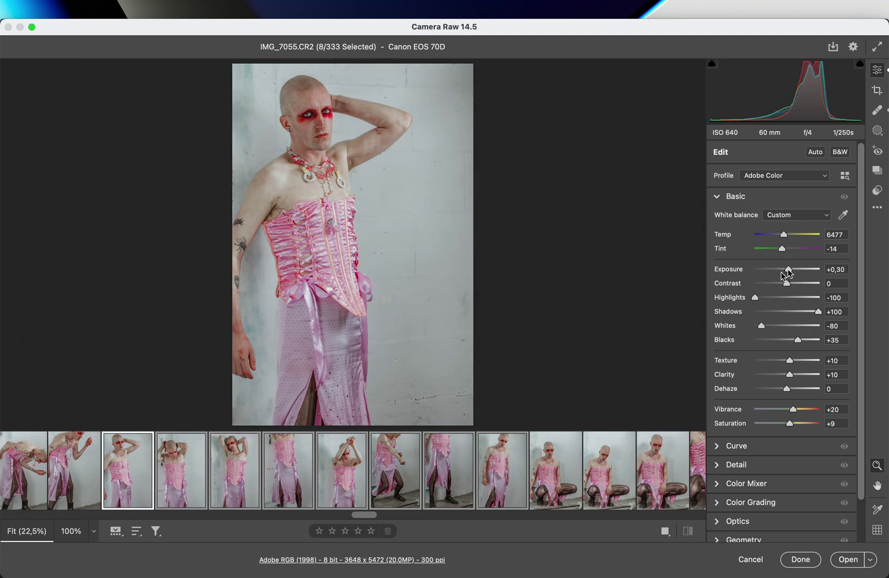
- Raise the exposure of IMG_7060 and the photo after it to +0,75 and compare with the crouching photo IMG_7063
{"action": "left_click", "coordinate": [448, 473]}
{"action": "left_click", "coordinate": [393, 484]}
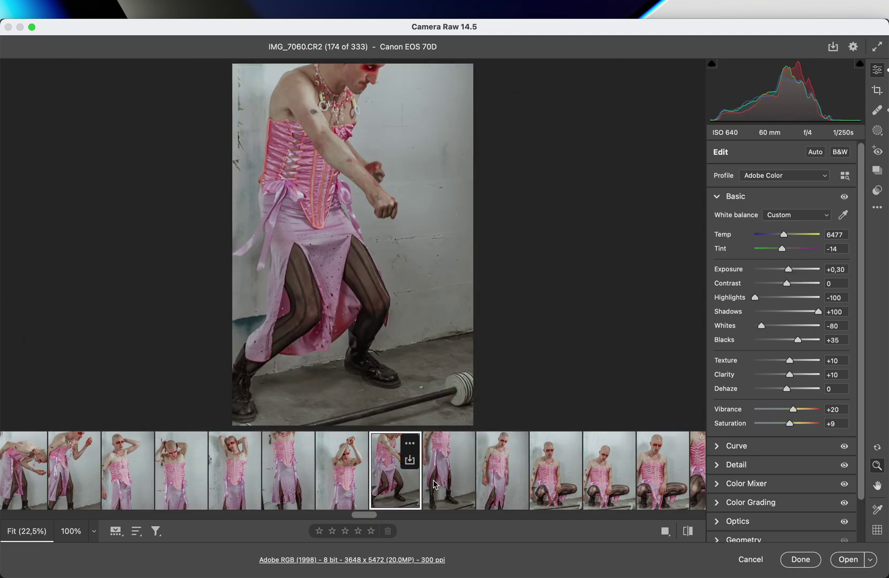
{"action": "left_click", "coordinate": [435, 484], "text": "shift"}
{"action": "left_click_drag", "start_coordinate": [793, 272], "coordinate": [796, 273]}
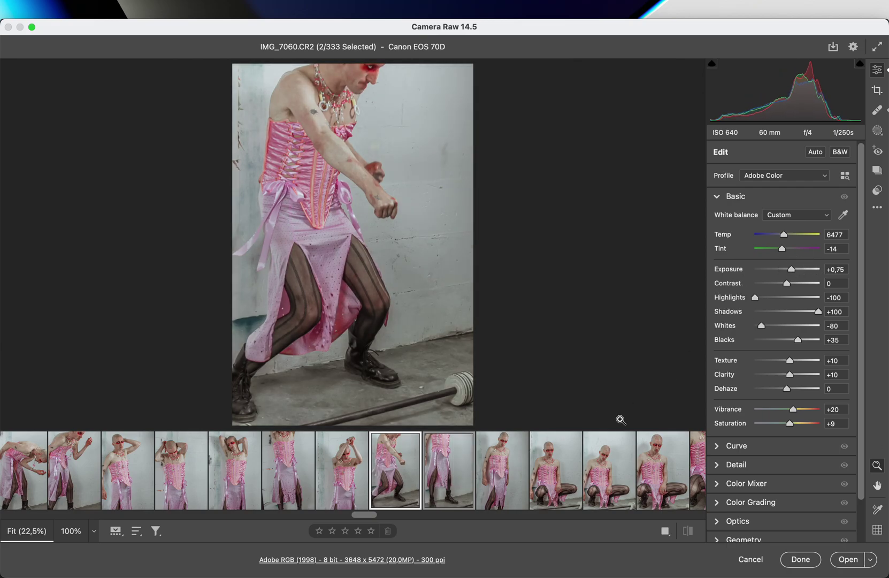
{"action": "left_click", "coordinate": [510, 495]}
{"action": "left_click", "coordinate": [556, 495]}
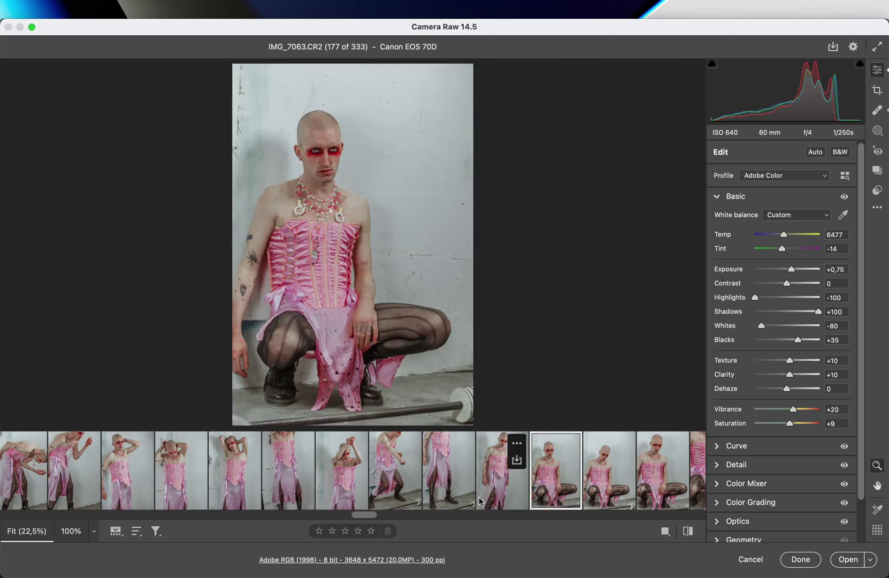
- Select the five bent-over photos from IMG_7054 back to IMG_7050 and raise their exposure to +0,75
{"action": "scroll", "coordinate": [465, 500], "scroll_direction": "left", "scroll_amount": 3}
{"action": "left_click", "coordinate": [465, 500]}
{"action": "scroll", "coordinate": [584, 483], "scroll_direction": "left", "scroll_amount": 5}
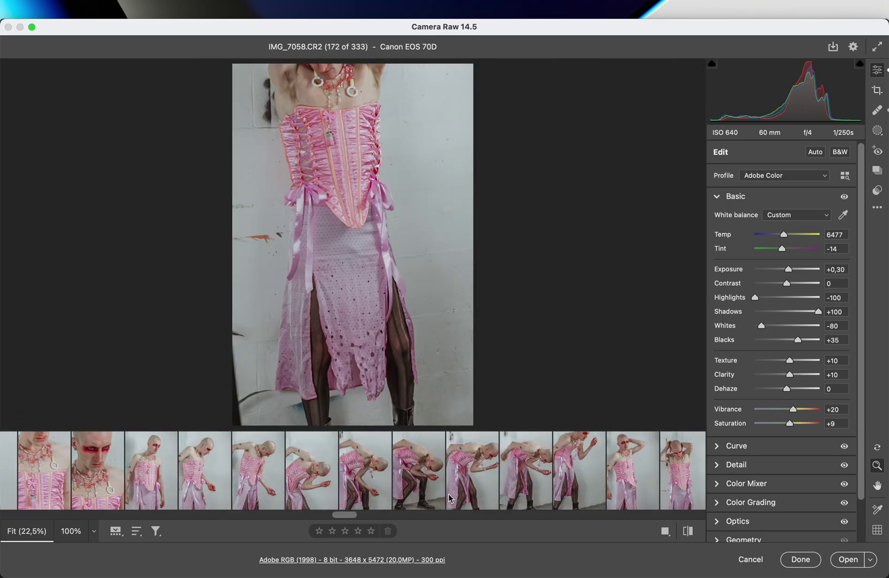
{"action": "left_click", "coordinate": [597, 487]}
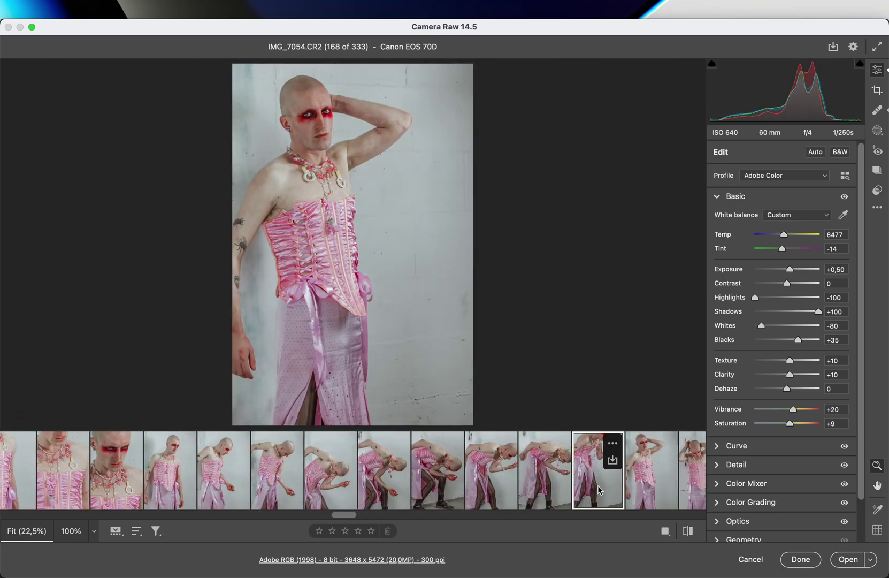
{"action": "scroll", "coordinate": [443, 486], "scroll_direction": "left", "scroll_amount": 3}
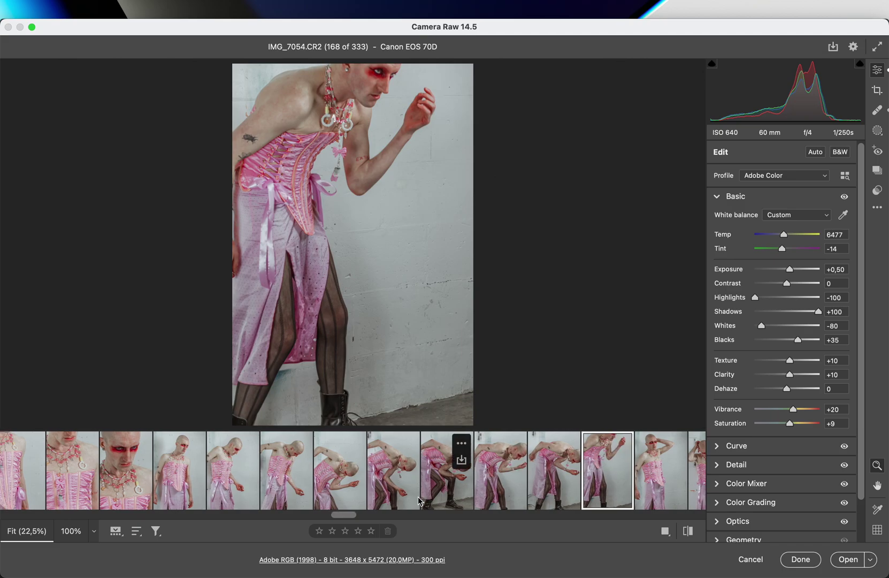
{"action": "left_click", "coordinate": [491, 476], "text": "shift"}
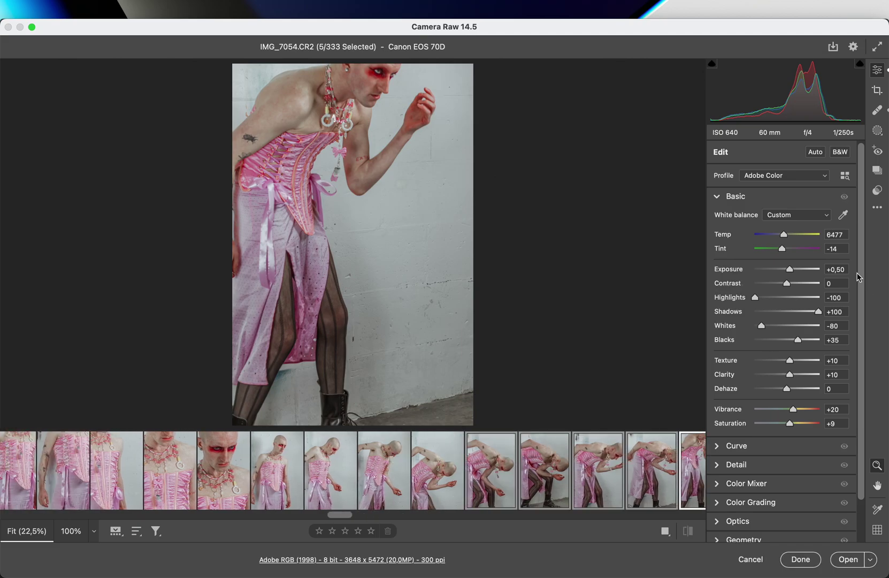
{"action": "left_click", "coordinate": [796, 273]}
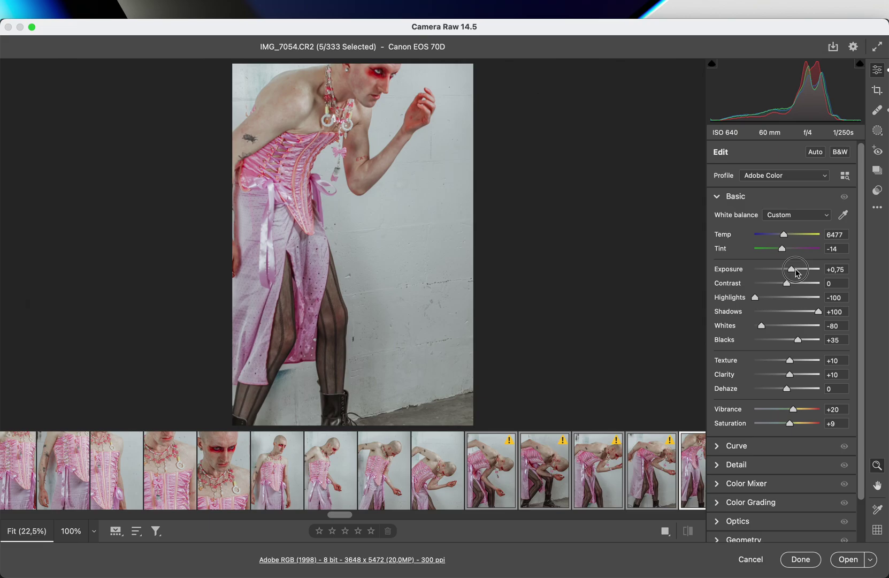
- Check IMG_7049, then select the three photos IMG_7046 to IMG_7048 and set their exposure to +0,45
{"action": "left_click", "coordinate": [427, 507]}
{"action": "scroll", "coordinate": [451, 495], "scroll_direction": "left", "scroll_amount": 5}
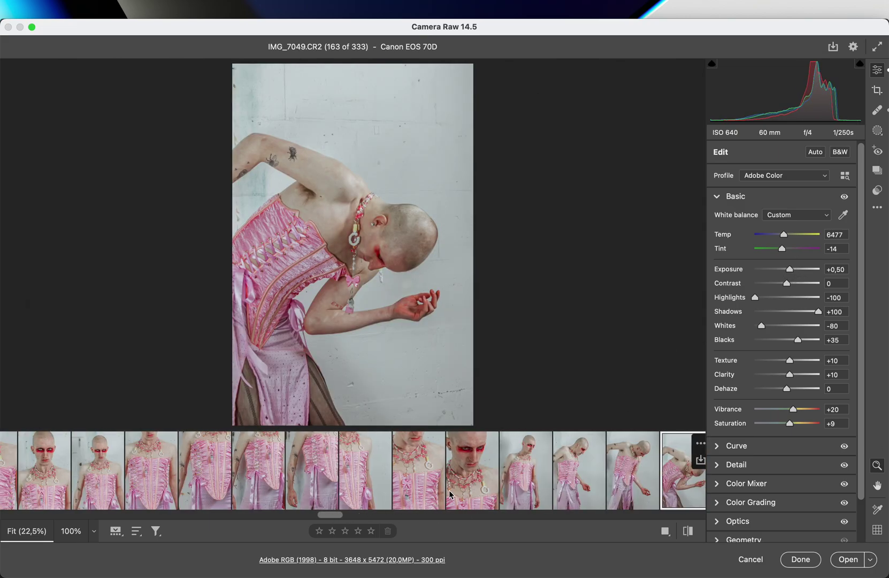
{"action": "scroll", "coordinate": [506, 488], "scroll_direction": "right", "scroll_amount": 3}
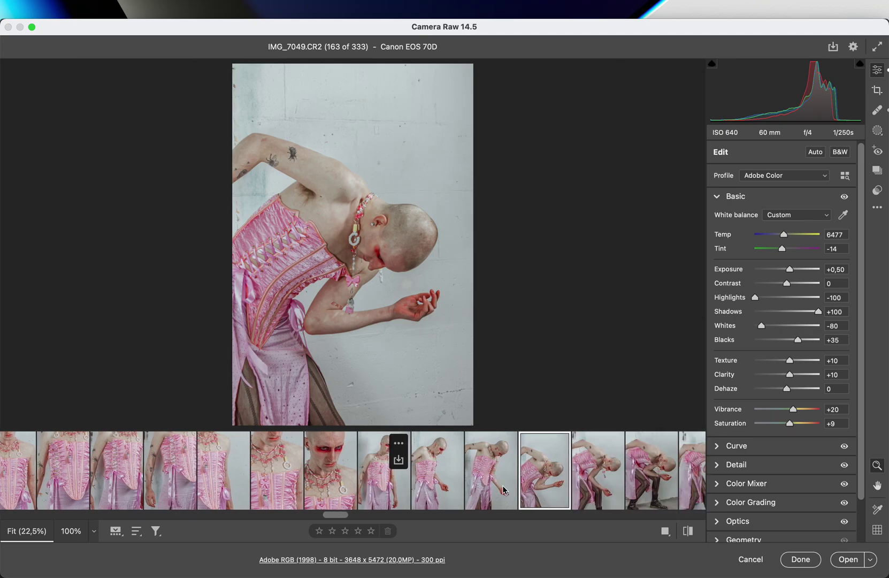
{"action": "left_click", "coordinate": [512, 489]}
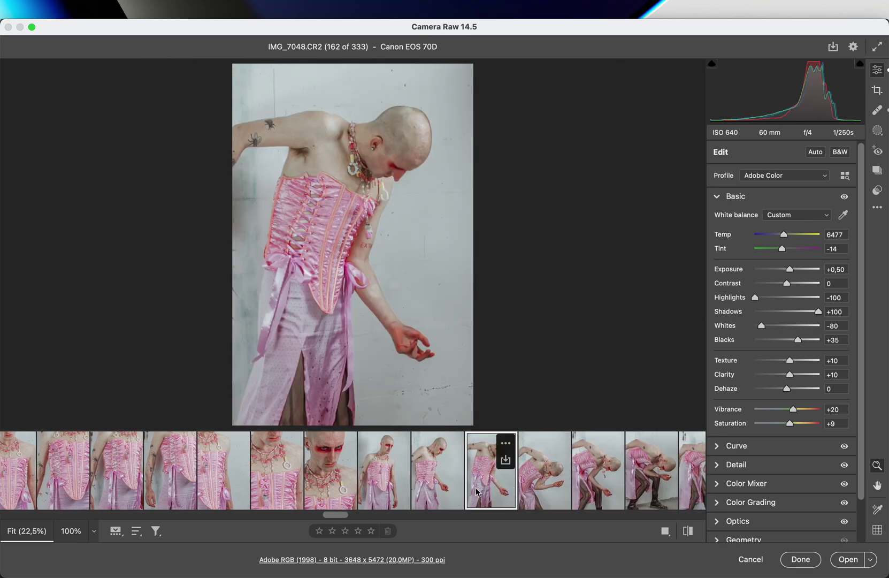
{"action": "left_click", "coordinate": [382, 492], "text": "shift"}
{"action": "left_click_drag", "start_coordinate": [794, 272], "coordinate": [791, 272]}
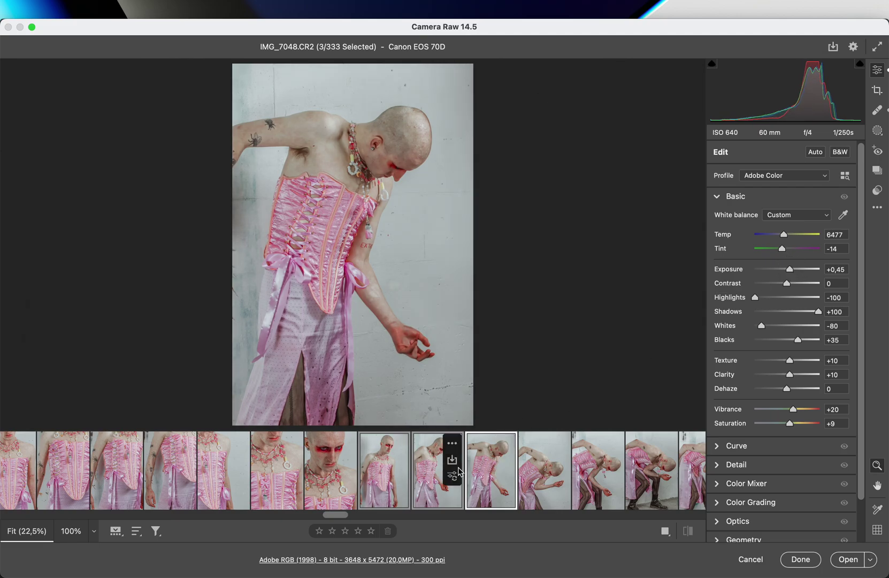
- Reduce the exposure of IMG_7047 and IMG_7046 to +0,20 and check them against the neighbouring photo
{"action": "left_click", "coordinate": [434, 478]}
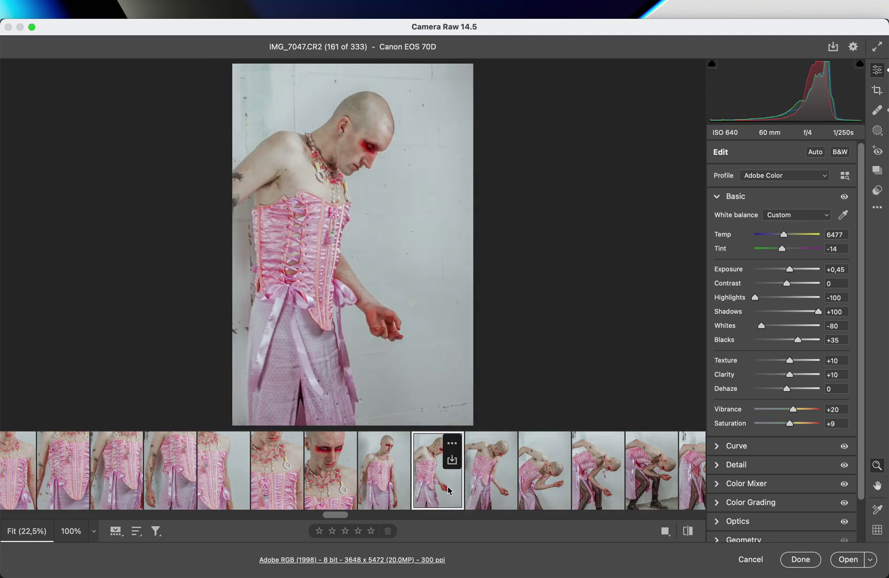
{"action": "left_click", "coordinate": [377, 491], "text": "shift"}
{"action": "left_click_drag", "start_coordinate": [793, 274], "coordinate": [789, 273]}
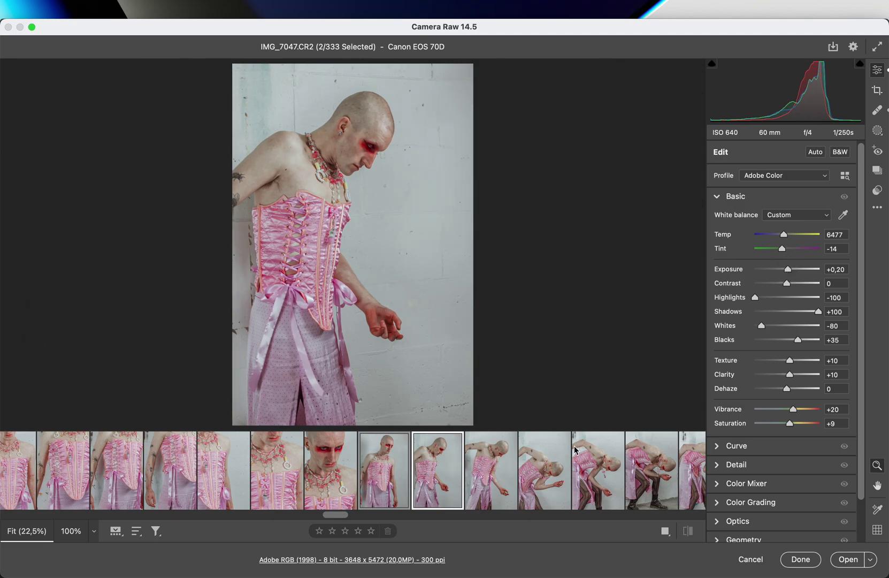
{"action": "left_click", "coordinate": [501, 483]}
{"action": "left_click", "coordinate": [386, 487]}
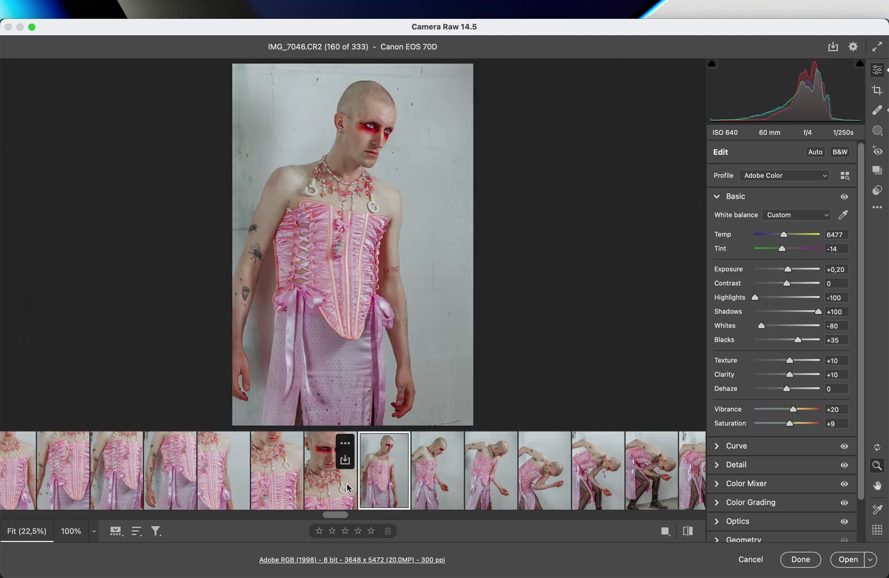
- Raise the exposure of the face and necklace close-up IMG_7045 to +0,75
{"action": "left_click", "coordinate": [346, 482]}
{"action": "scroll", "coordinate": [346, 484], "scroll_direction": "left", "scroll_amount": 3}
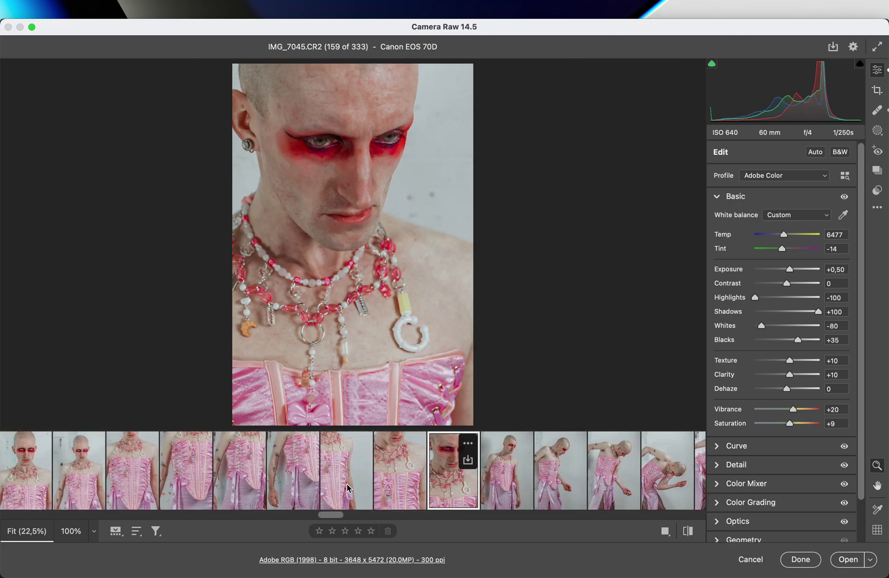
{"action": "left_click", "coordinate": [795, 271]}
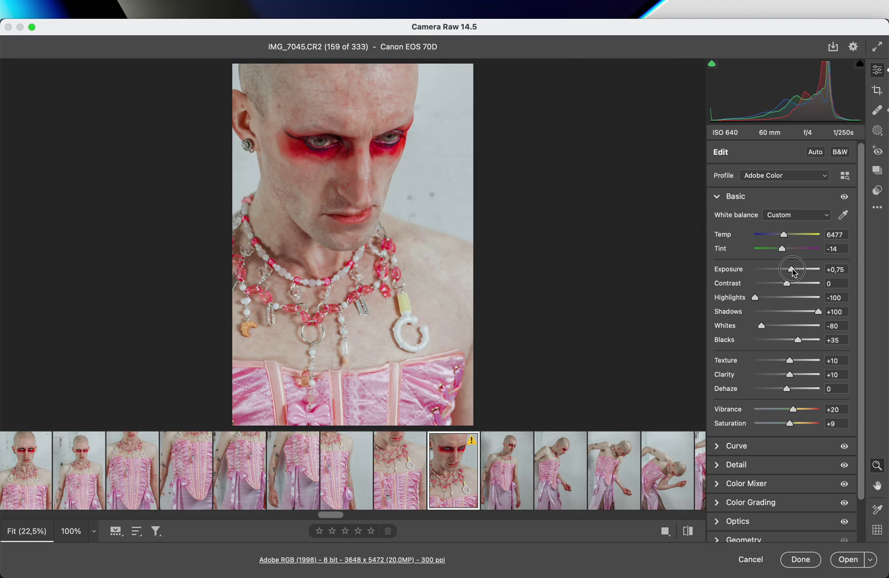
- Select the ten photos from IMG_7044 back to IMG_7035, reduce their exposure to 0,00 and check one of them
{"action": "left_click", "coordinate": [390, 497]}
{"action": "scroll", "coordinate": [389, 493], "scroll_direction": "left", "scroll_amount": 5}
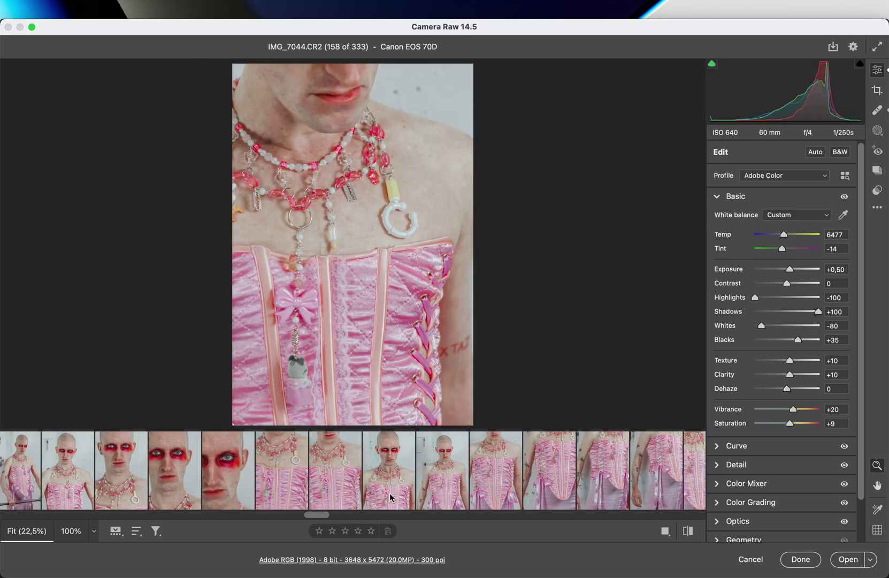
{"action": "left_click", "coordinate": [315, 481], "text": "shift"}
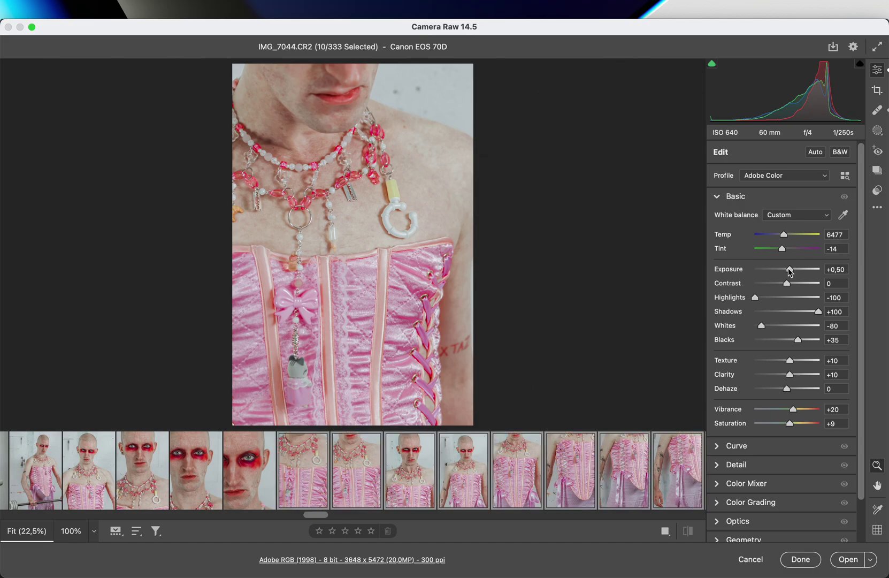
{"action": "left_click_drag", "start_coordinate": [790, 268], "coordinate": [789, 268]}
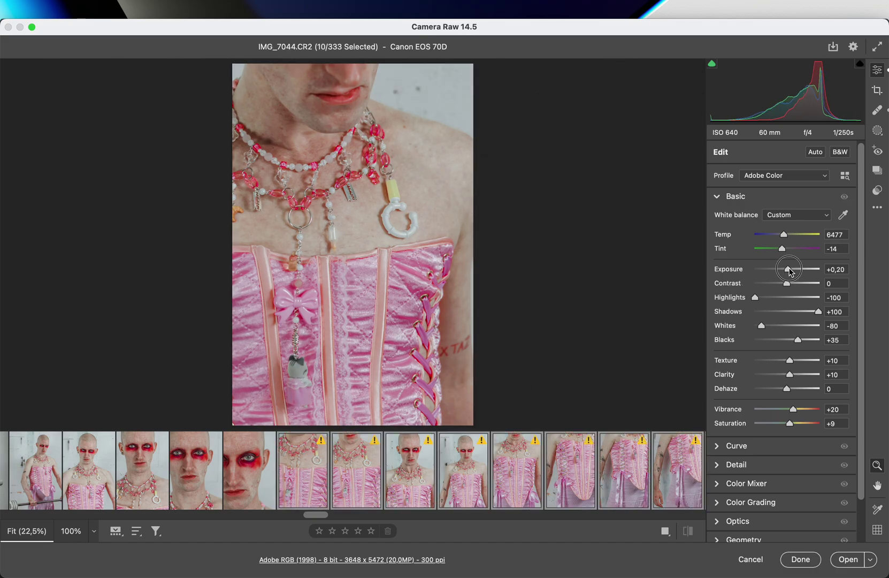
{"action": "left_click_drag", "start_coordinate": [790, 271], "coordinate": [788, 271]}
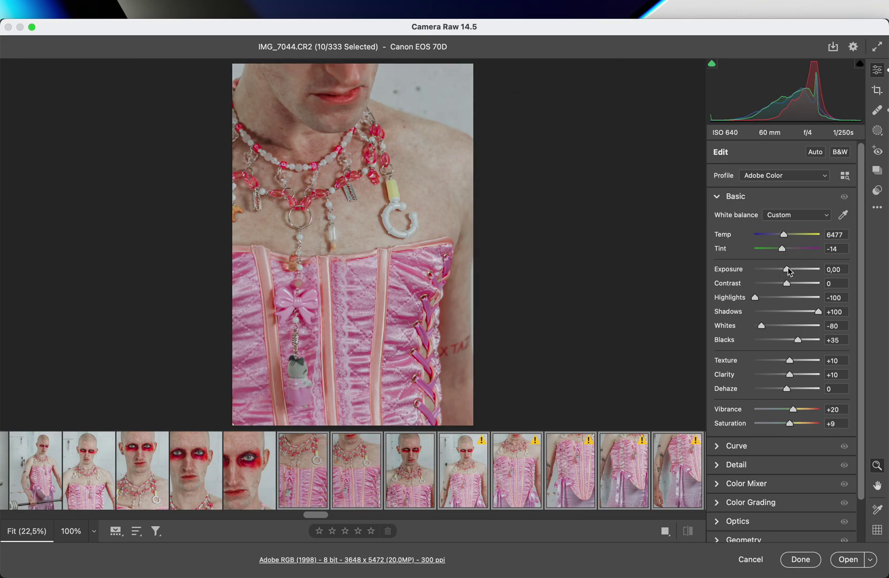
{"action": "mouse_move", "coordinate": [427, 447]}
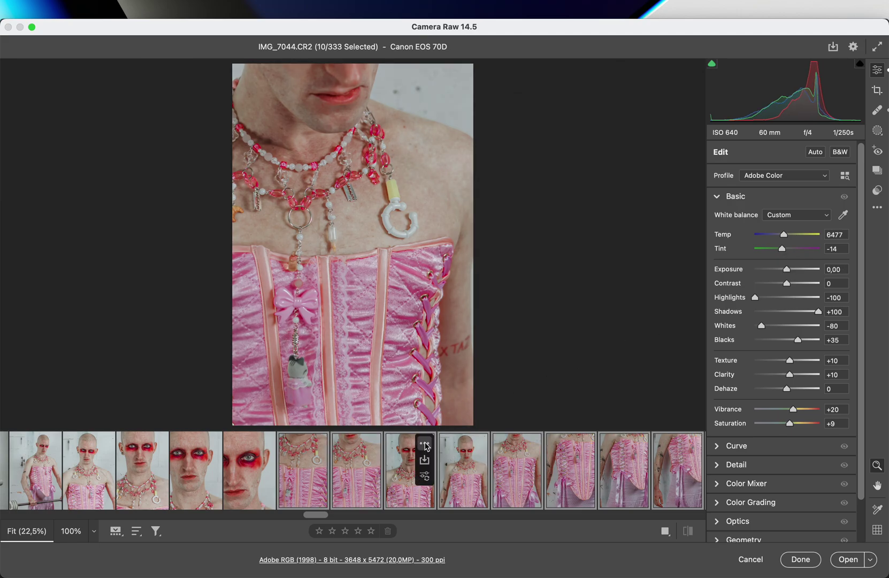
{"action": "left_click", "coordinate": [356, 482]}
- Select the three face close-ups from IMG_7034 back to IMG_7032 and raise their exposure to +0,85
{"action": "left_click", "coordinate": [245, 487]}
{"action": "scroll", "coordinate": [245, 487], "scroll_direction": "left", "scroll_amount": 5}
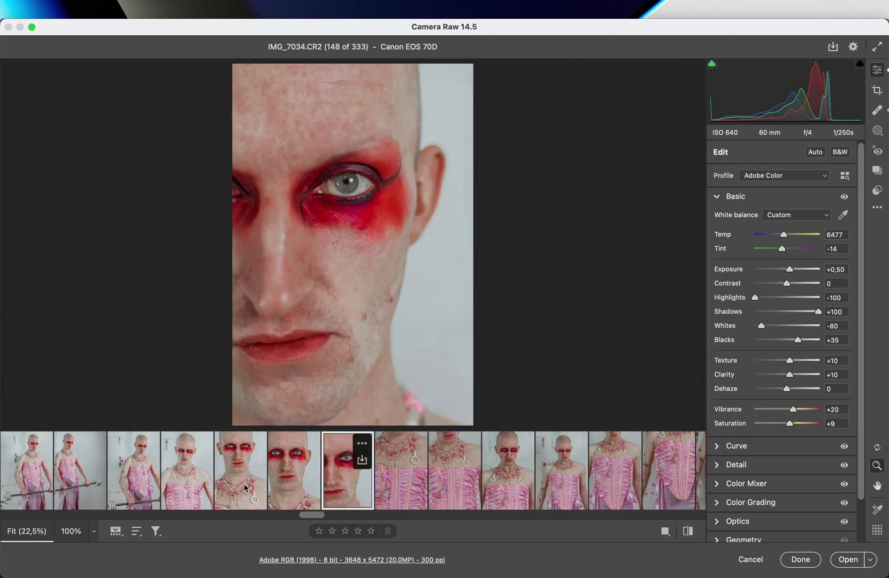
{"action": "scroll", "coordinate": [244, 487], "scroll_direction": "left", "scroll_amount": 3}
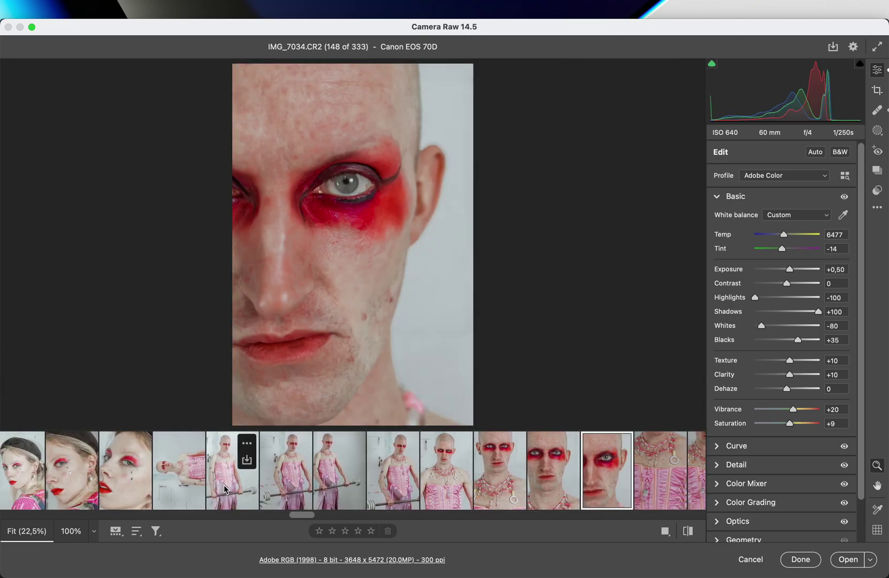
{"action": "left_click", "coordinate": [487, 484], "text": "shift"}
{"action": "left_click_drag", "start_coordinate": [791, 272], "coordinate": [795, 272]}
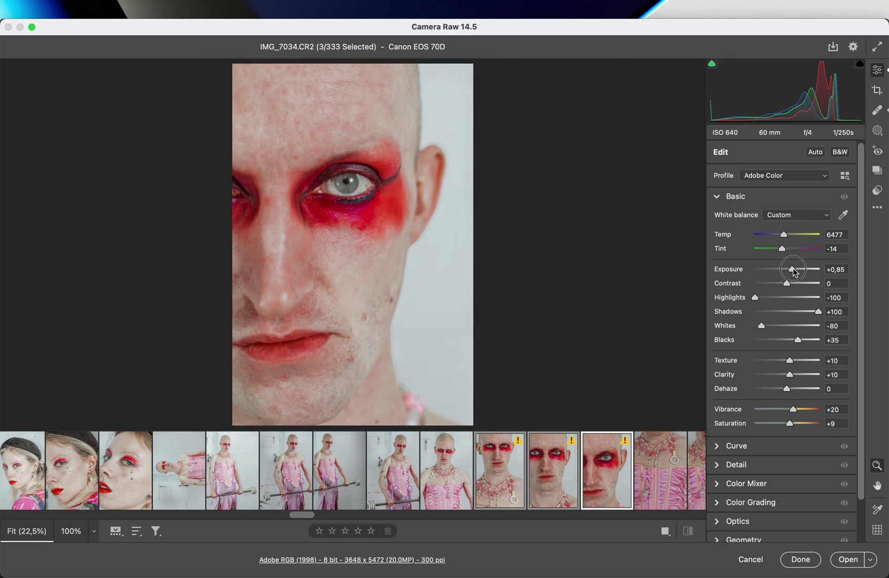
{"action": "mouse_move", "coordinate": [545, 495]}
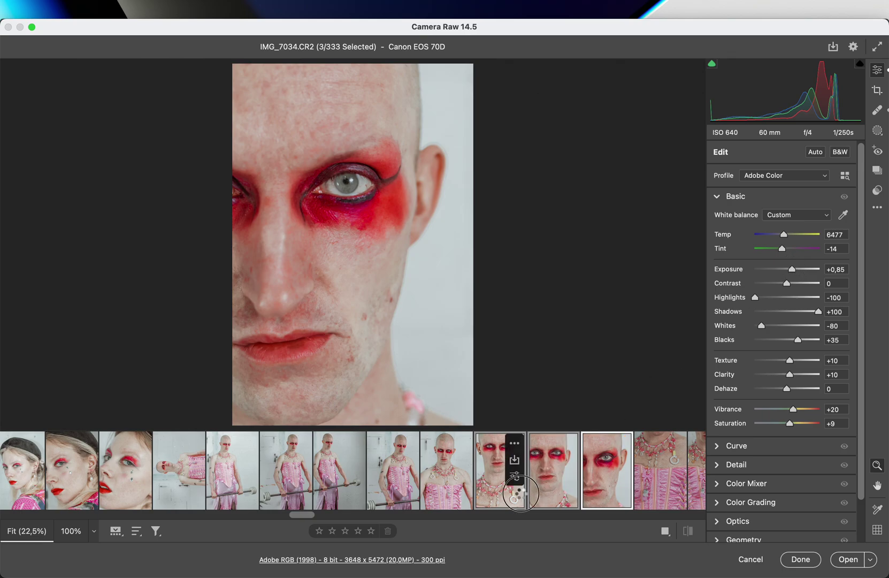
{"action": "left_click", "coordinate": [505, 495]}
- Select the six photos from IMG_7031 back to the sideways IMG_7026 and reduce their exposure to +0,20
{"action": "left_click", "coordinate": [458, 495]}
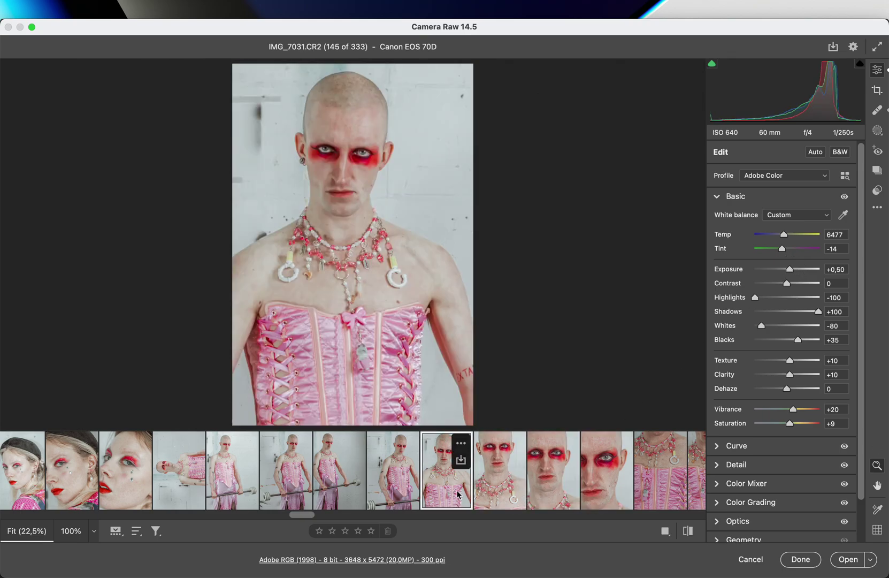
{"action": "scroll", "coordinate": [427, 489], "scroll_direction": "left", "scroll_amount": 5}
{"action": "key", "text": "shift"}
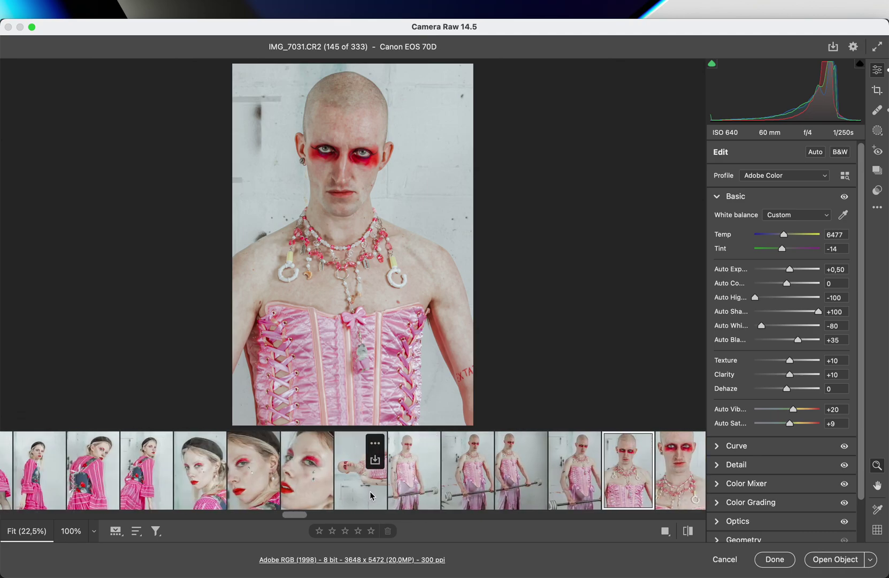
{"action": "left_click", "coordinate": [369, 491], "text": "shift"}
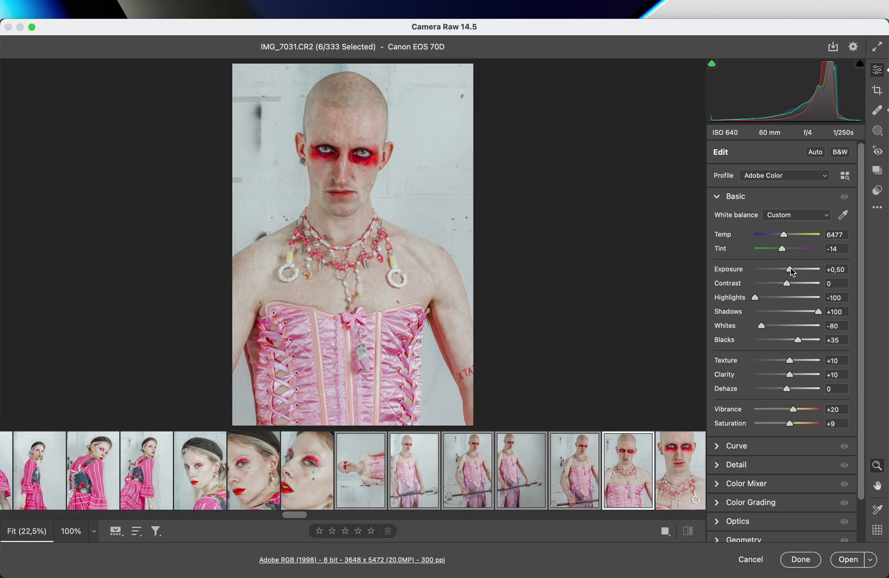
{"action": "left_click_drag", "start_coordinate": [792, 271], "coordinate": [790, 270]}
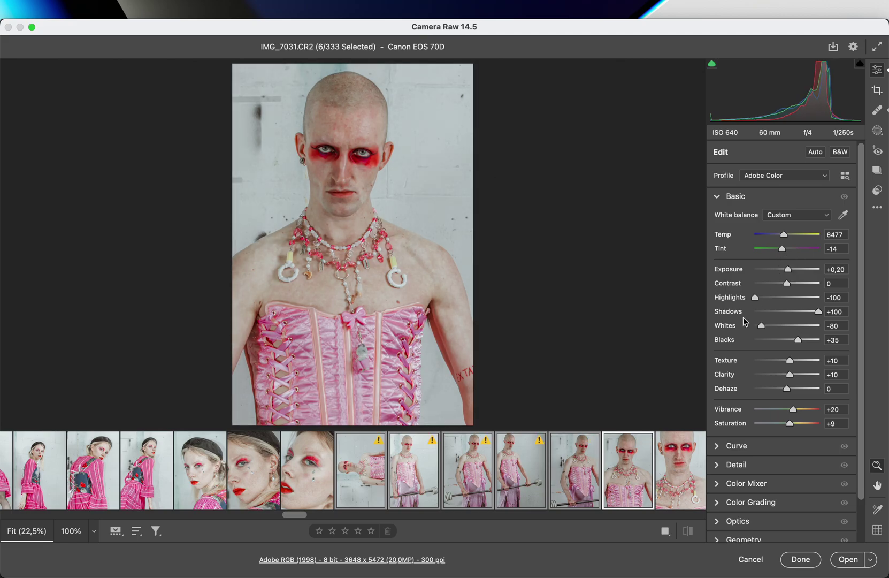
- Deselect the group and raise the exposure of IMG_7031 and the barbell photo IMG_7029 individually to +0,45
{"action": "key", "text": "super+d"}
{"action": "left_click_drag", "start_coordinate": [791, 273], "coordinate": [793, 273]}
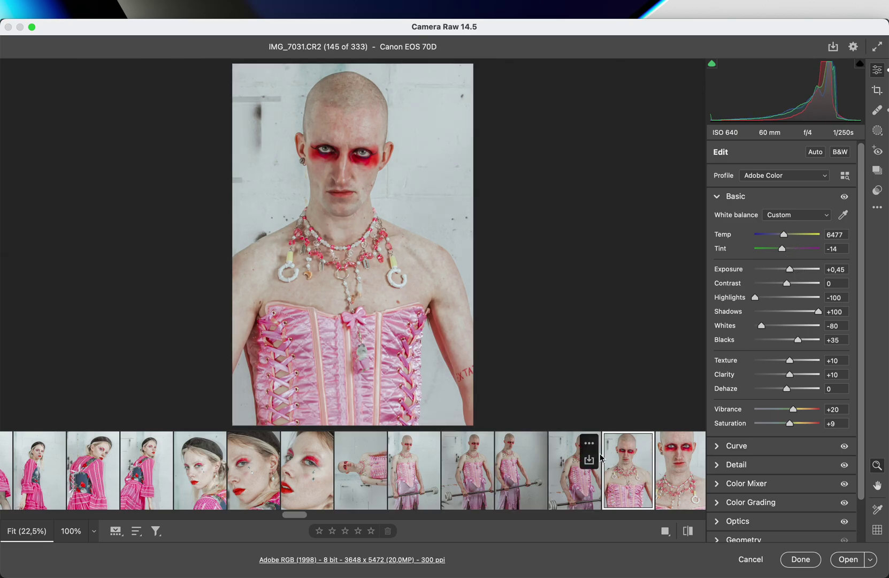
{"action": "left_click", "coordinate": [573, 475]}
{"action": "left_click", "coordinate": [511, 484]}
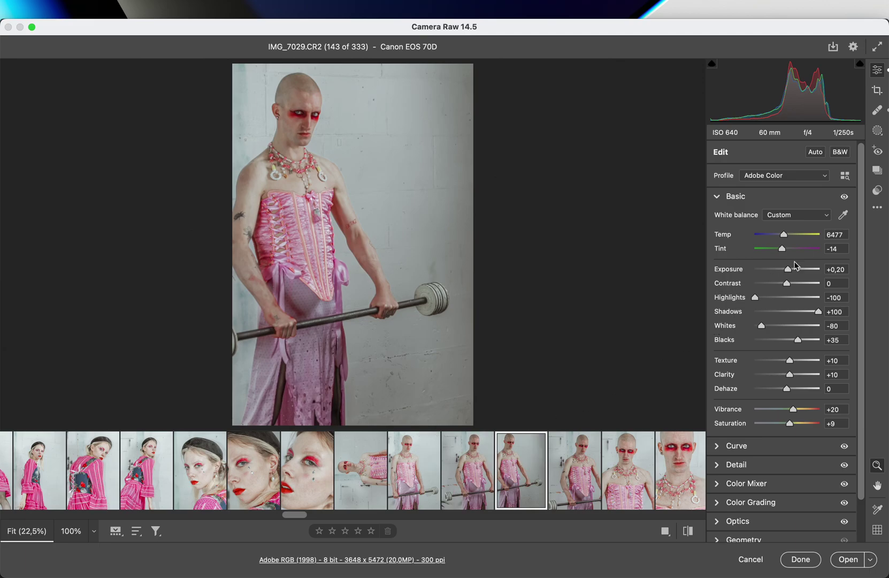
{"action": "left_click_drag", "start_coordinate": [788, 273], "coordinate": [790, 273]}
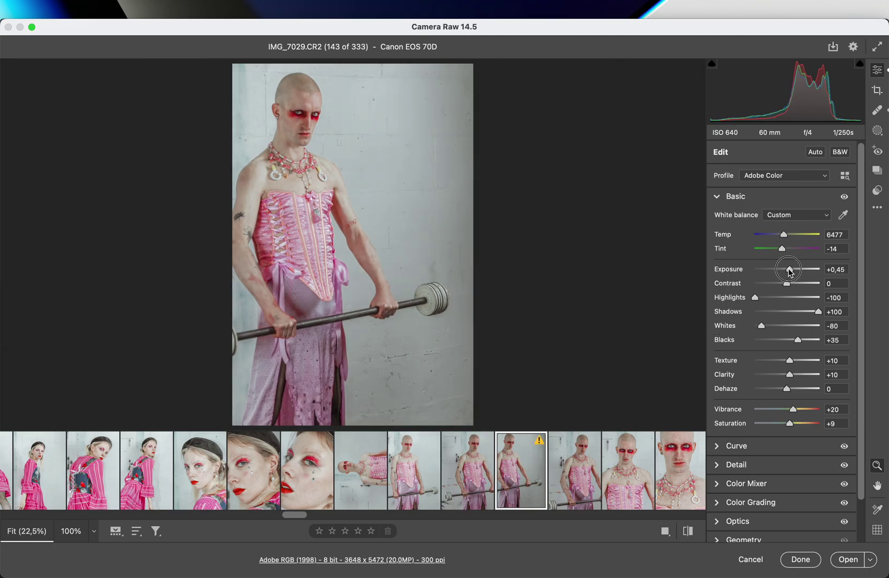
- Check IMG_7028, then lower the exposure of the barbell photo IMG_7027 to -0,10
{"action": "left_click", "coordinate": [473, 488]}
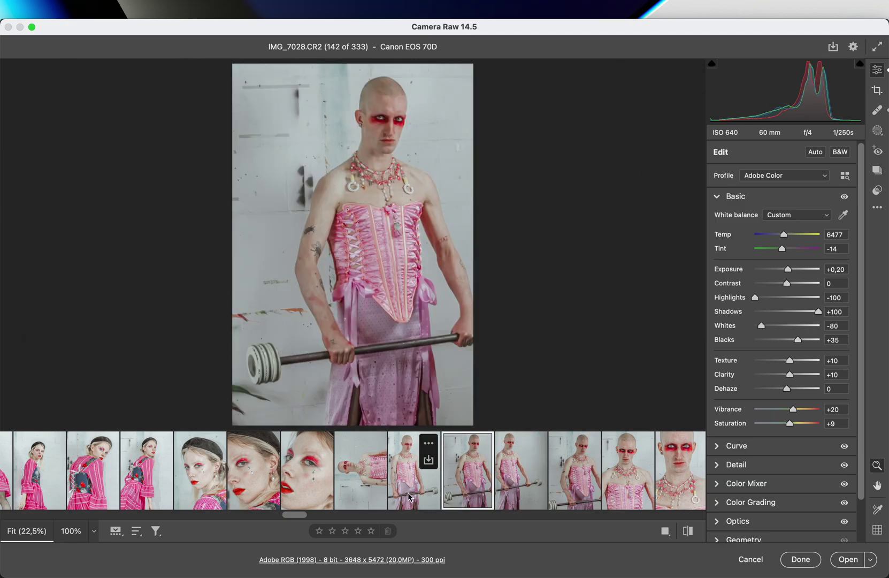
{"action": "left_click", "coordinate": [409, 497]}
{"action": "double_click", "coordinate": [788, 269]}
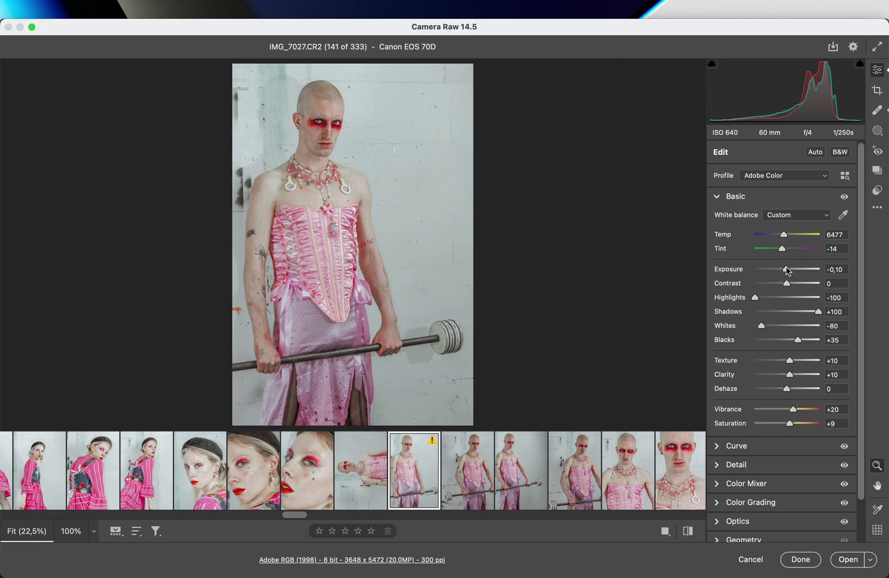
- Rotate the sideways photo IMG_7026 90 degrees clockwise into landscape orientation and return to the edit settings
{"action": "left_click", "coordinate": [353, 505]}
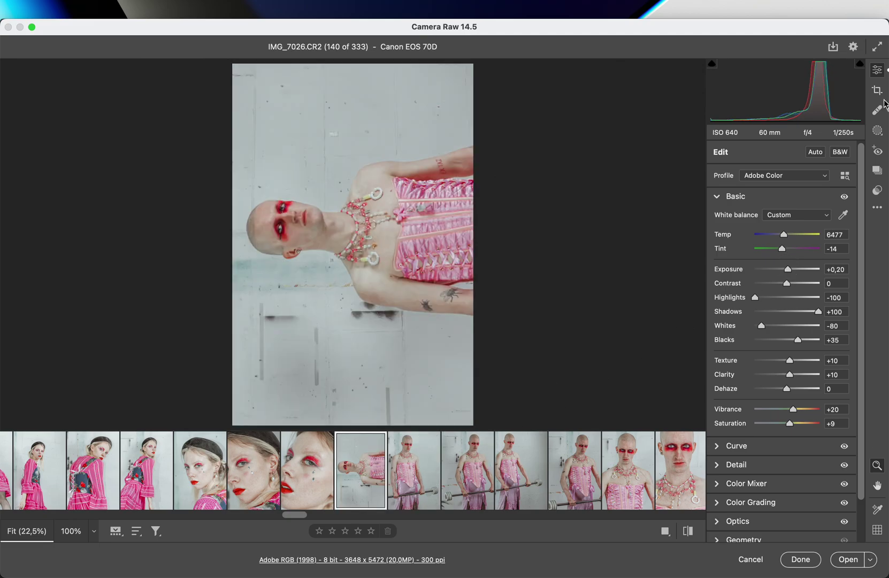
{"action": "left_click", "coordinate": [877, 90]}
{"action": "left_click", "coordinate": [745, 267]}
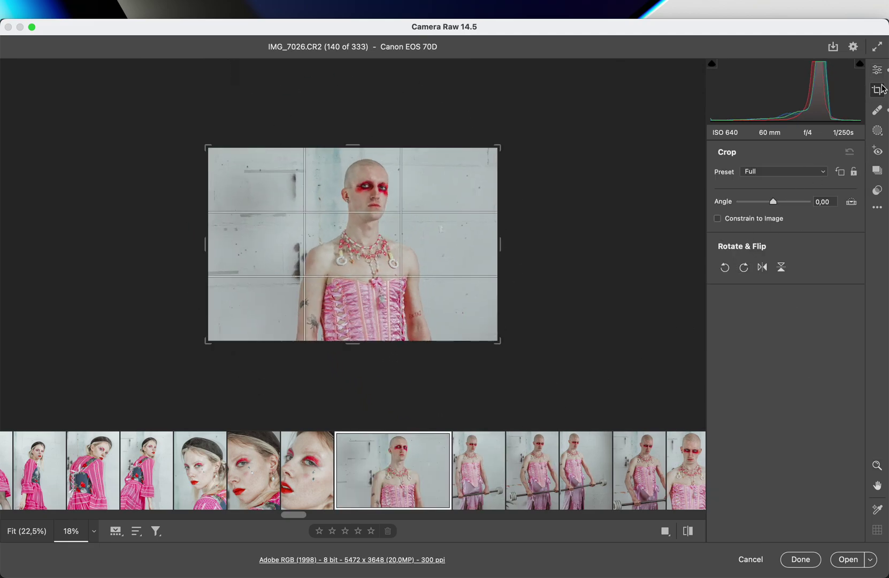
{"action": "left_click", "coordinate": [877, 70]}
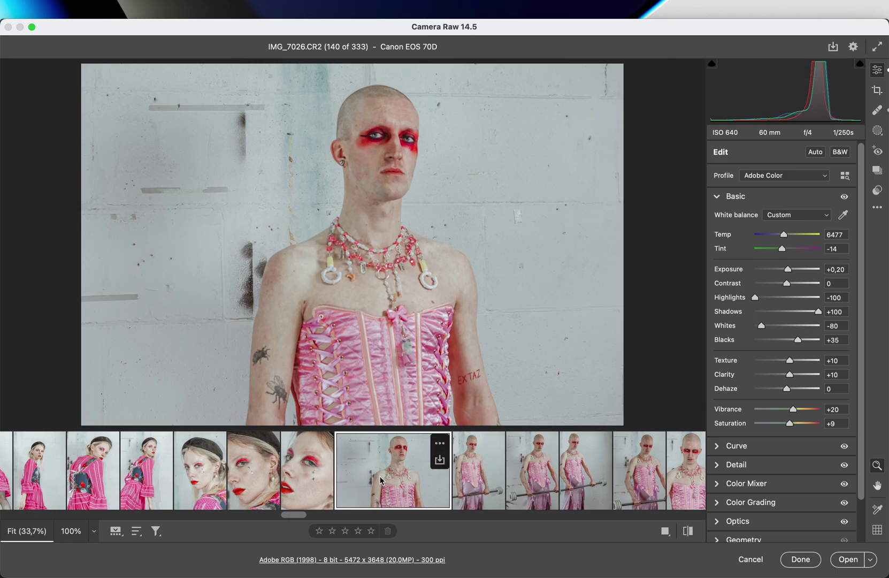
- Select the face close-ups IMG_7025 and IMG_7024 together and set their exposure to +0,45
{"action": "left_click", "coordinate": [323, 481]}
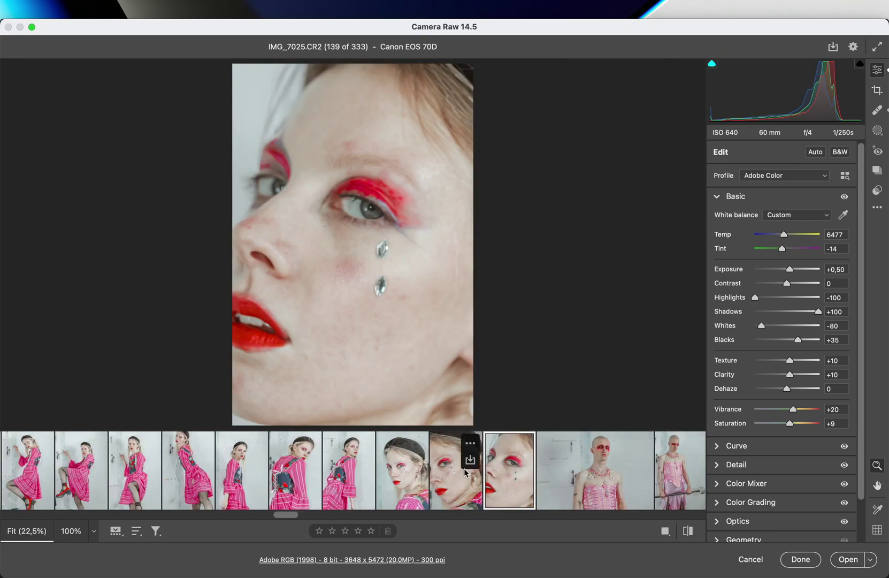
{"action": "key", "text": "shift"}
{"action": "left_click", "coordinate": [460, 487], "text": "shift"}
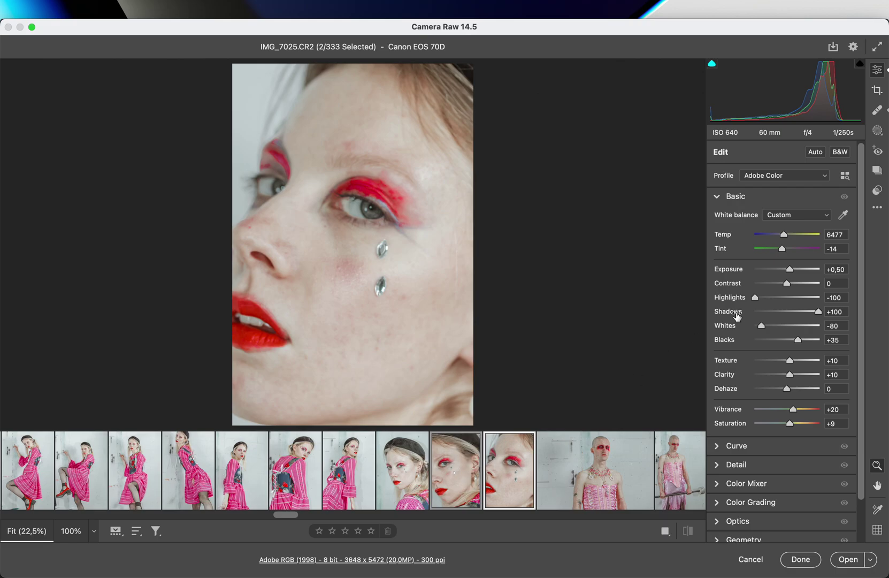
{"action": "left_click_drag", "start_coordinate": [792, 273], "coordinate": [790, 274]}
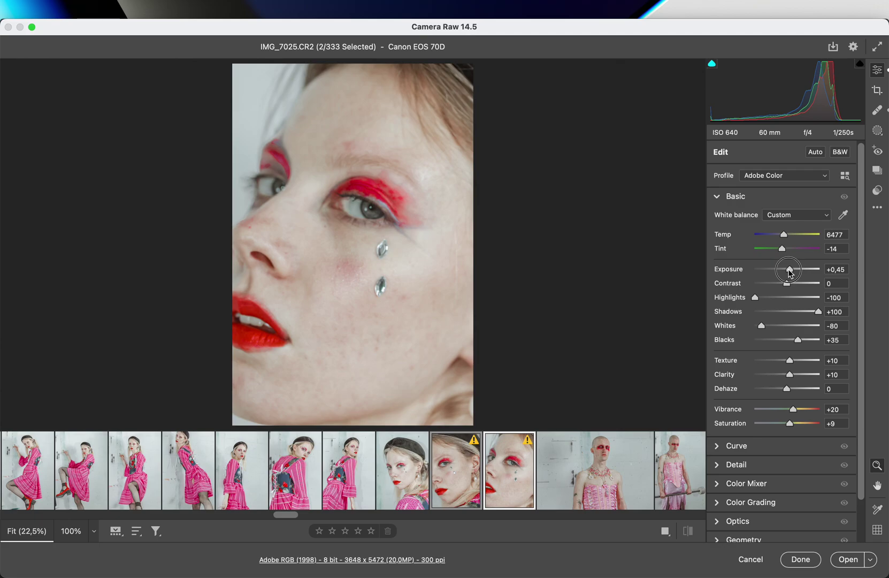
{"action": "left_click", "coordinate": [443, 486]}
- Reduce the exposure of the beret portrait IMG_7023 to +0,20
{"action": "left_click", "coordinate": [411, 485]}
{"action": "scroll", "coordinate": [411, 486], "scroll_direction": "left", "scroll_amount": 3}
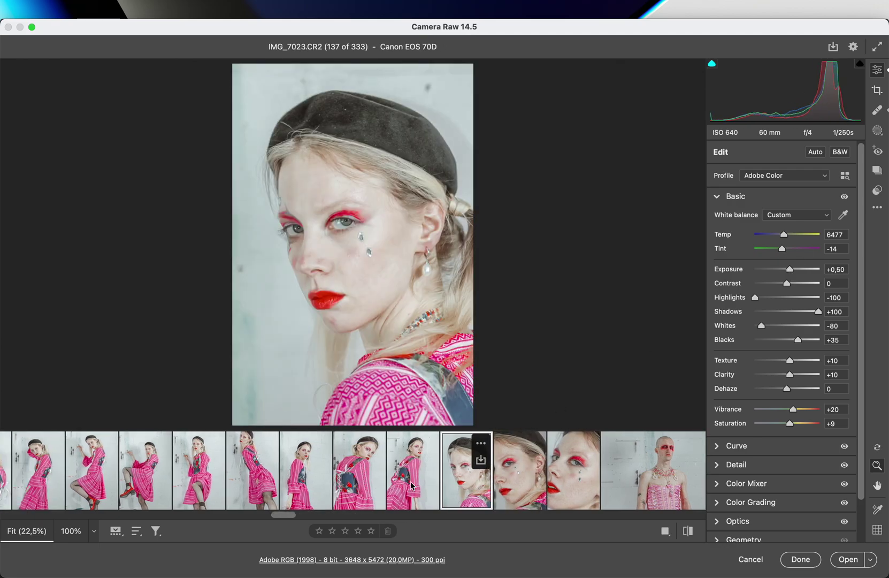
{"action": "left_click_drag", "start_coordinate": [790, 273], "coordinate": [787, 273]}
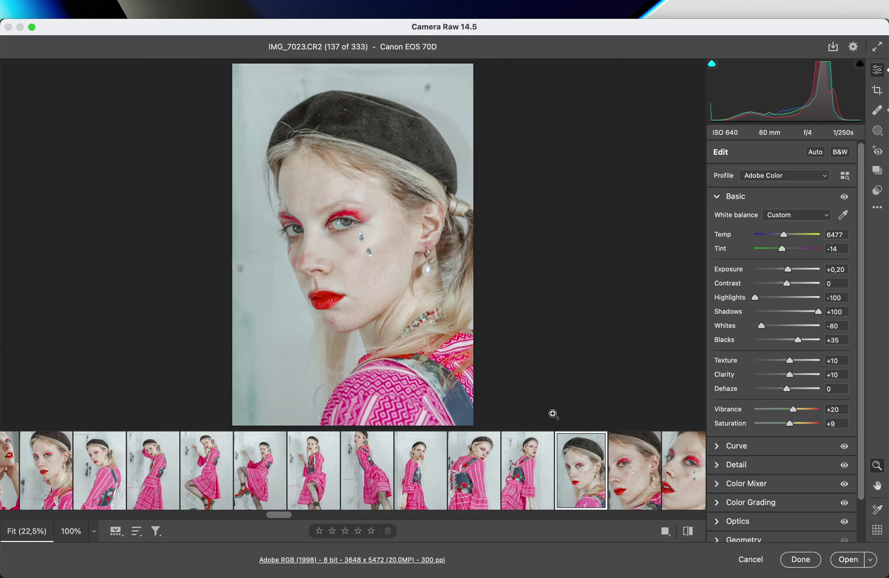
- Select the ten pink-dress photos from IMG_7022 back to IMG_7013, set their exposure to 0,00 and check several individually
{"action": "left_click", "coordinate": [529, 471]}
{"action": "scroll", "coordinate": [384, 486], "scroll_direction": "left", "scroll_amount": 3}
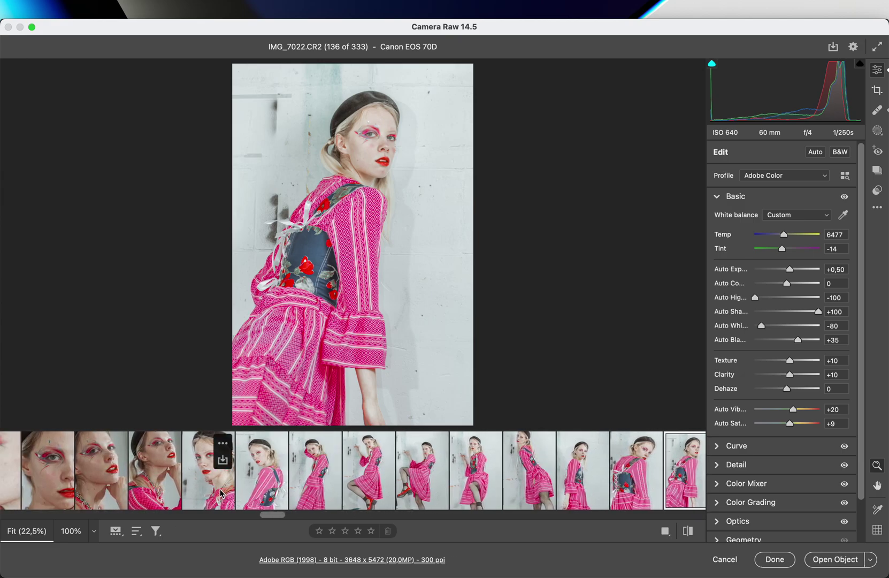
{"action": "left_click", "coordinate": [221, 490], "text": "shift"}
{"action": "left_click_drag", "start_coordinate": [792, 273], "coordinate": [789, 272]}
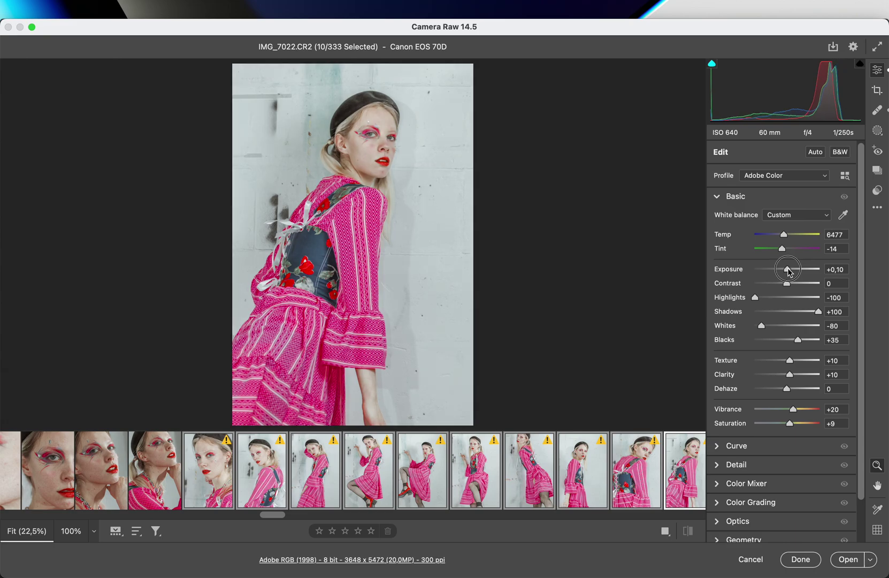
{"action": "left_click_drag", "start_coordinate": [788, 271], "coordinate": [788, 272]}
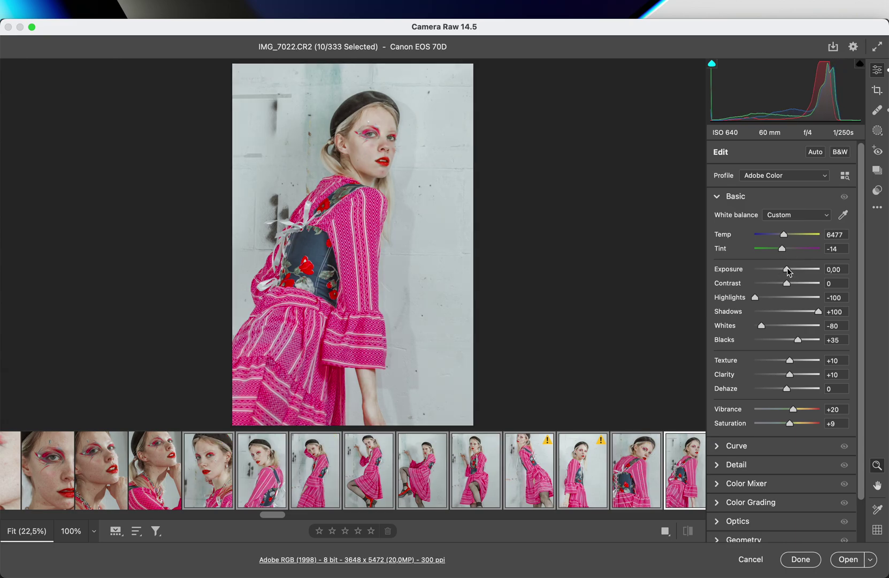
{"action": "left_click", "coordinate": [535, 481]}
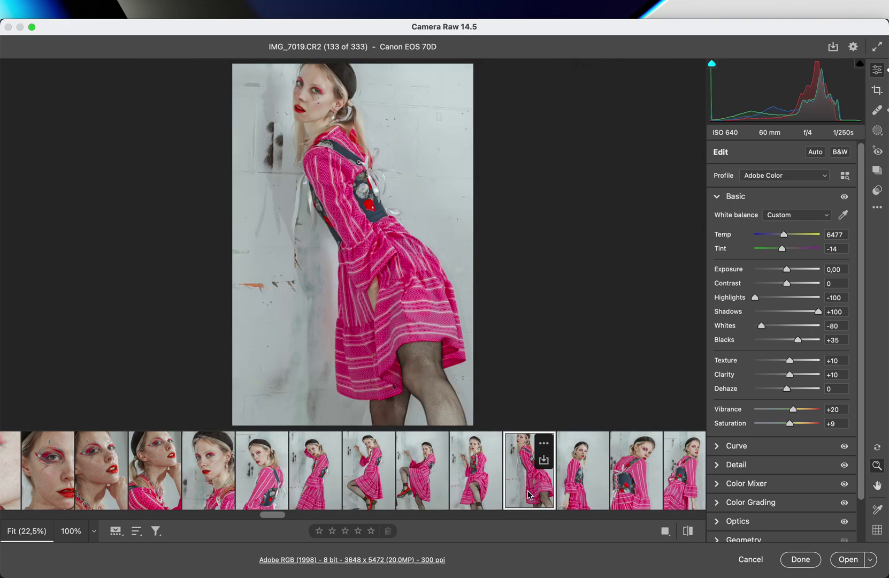
{"action": "left_click", "coordinate": [266, 486]}
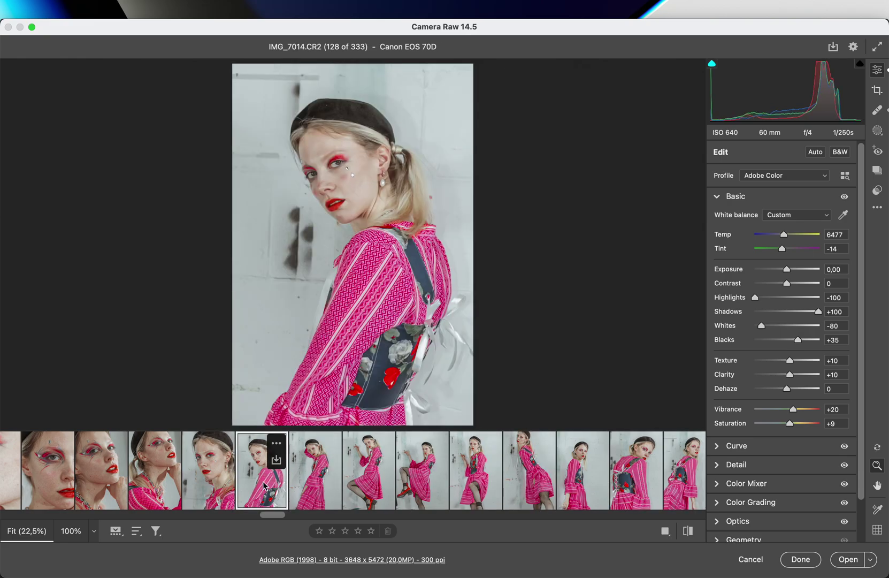
{"action": "left_click", "coordinate": [221, 485]}
{"action": "scroll", "coordinate": [219, 484], "scroll_direction": "left", "scroll_amount": 2}
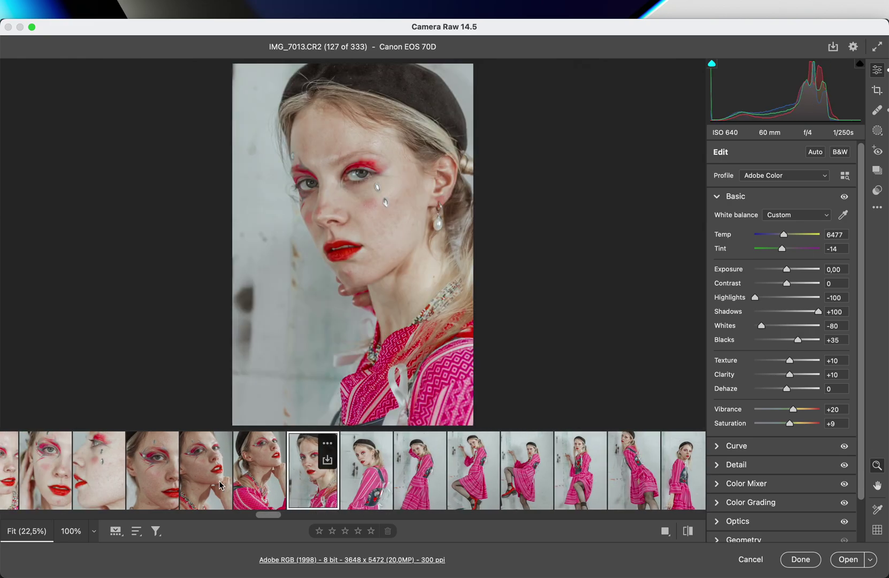
{"action": "scroll", "coordinate": [218, 481], "scroll_direction": "left", "scroll_amount": 3}
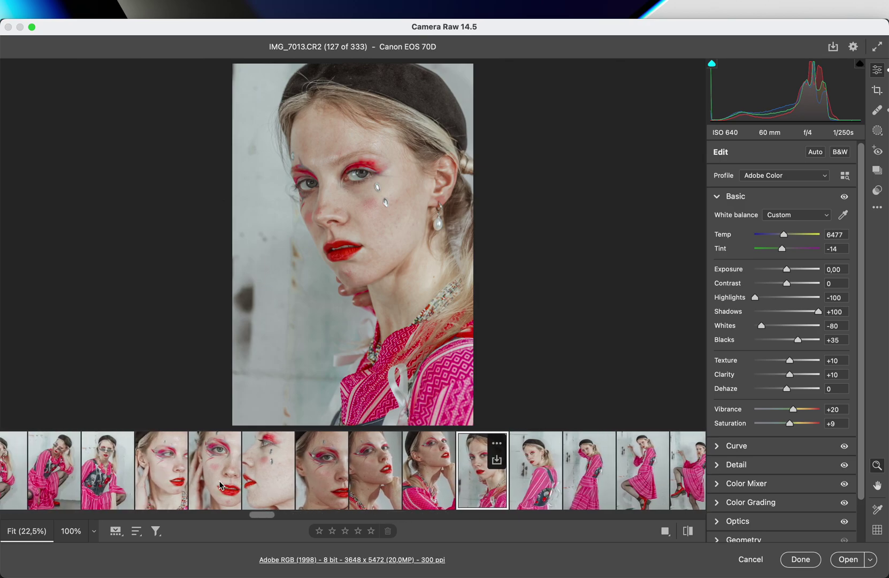
{"action": "left_click", "coordinate": [293, 485], "text": "shift"}
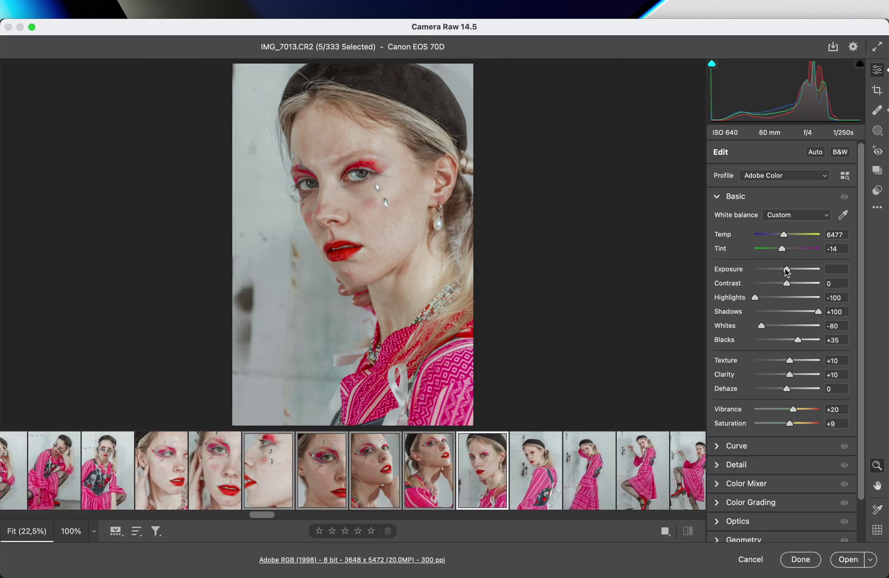
{"action": "left_click", "coordinate": [534, 478]}
{"action": "left_click", "coordinate": [497, 479]}
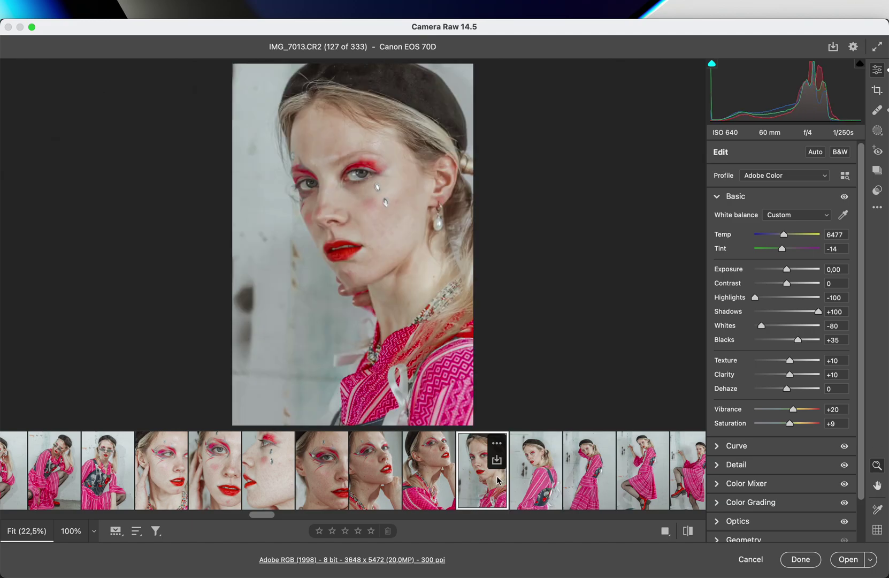
- Raise the exposure of the beret portrait IMG_7013 to +0,35 after comparing it with the neighbouring photo
{"action": "left_click", "coordinate": [538, 480]}
{"action": "left_click", "coordinate": [497, 479]}
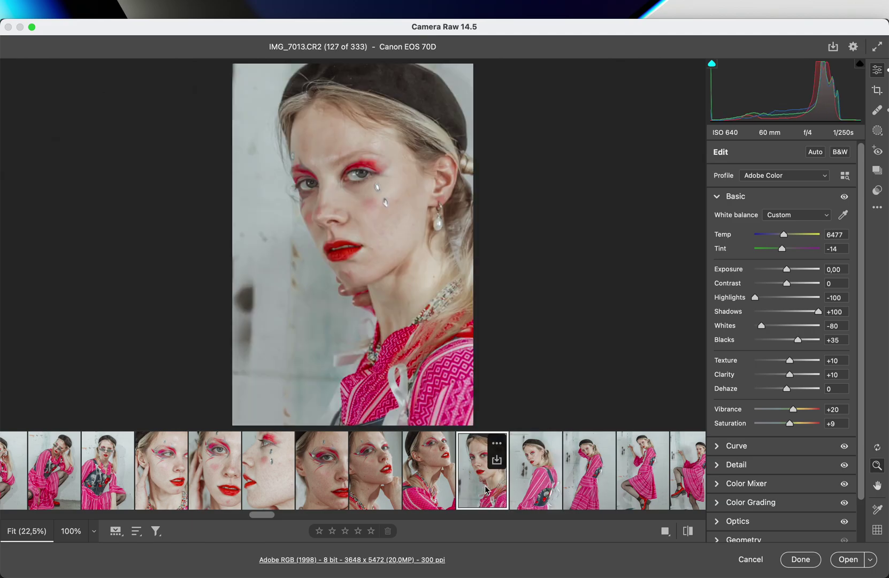
{"action": "left_click_drag", "start_coordinate": [790, 272], "coordinate": [792, 272]}
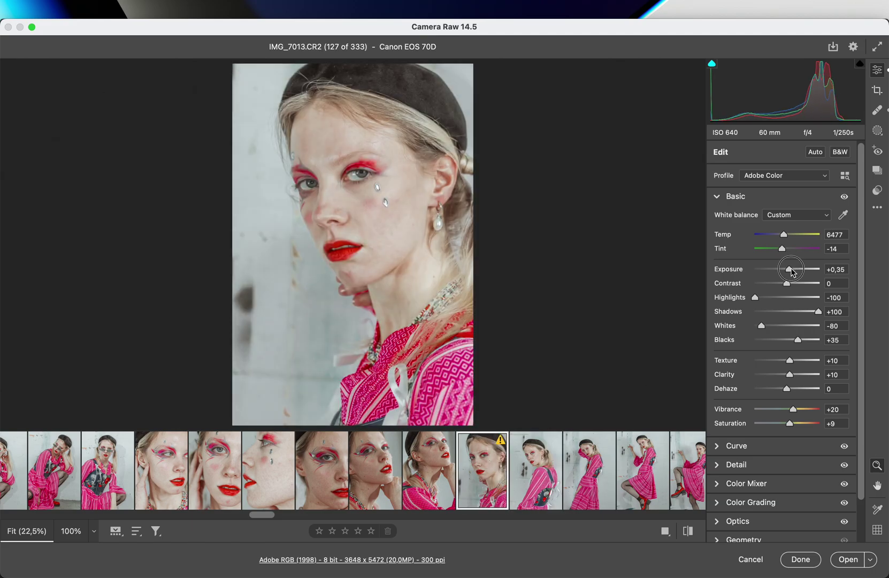
- Select the three portraits from IMG_7012 back to IMG_7010, set their exposure to +0,85 and check them individually
{"action": "left_click", "coordinate": [430, 478]}
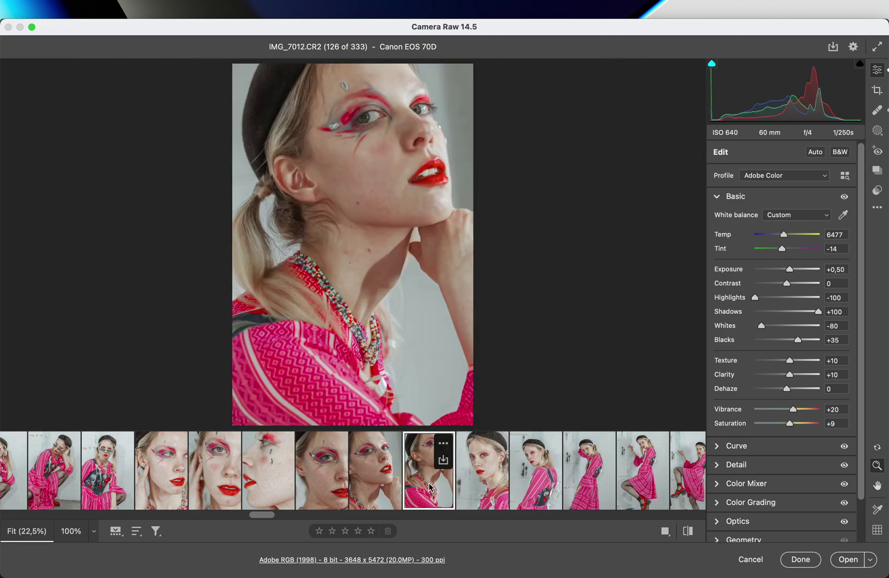
{"action": "left_click", "coordinate": [332, 498], "text": "shift"}
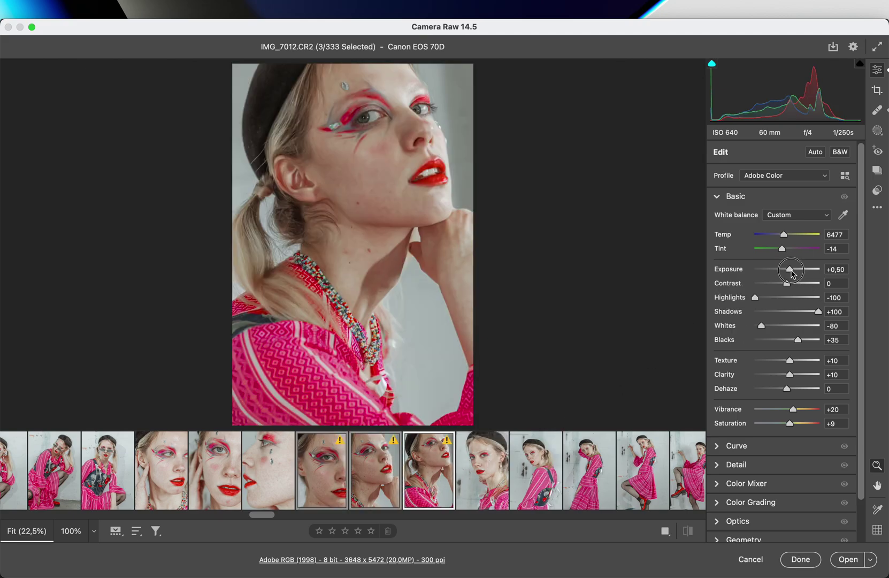
{"action": "left_click_drag", "start_coordinate": [790, 269], "coordinate": [795, 272]}
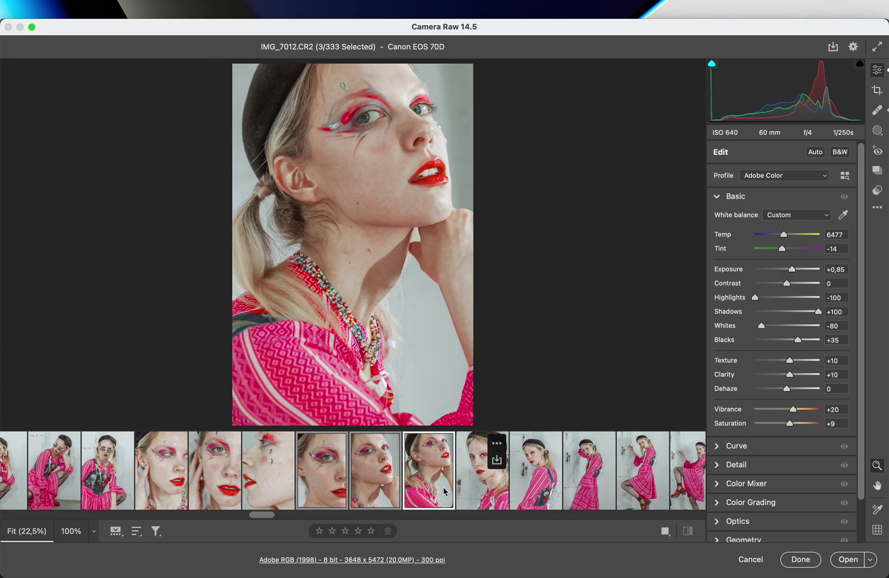
{"action": "left_click", "coordinate": [358, 507]}
{"action": "left_click", "coordinate": [333, 494]}
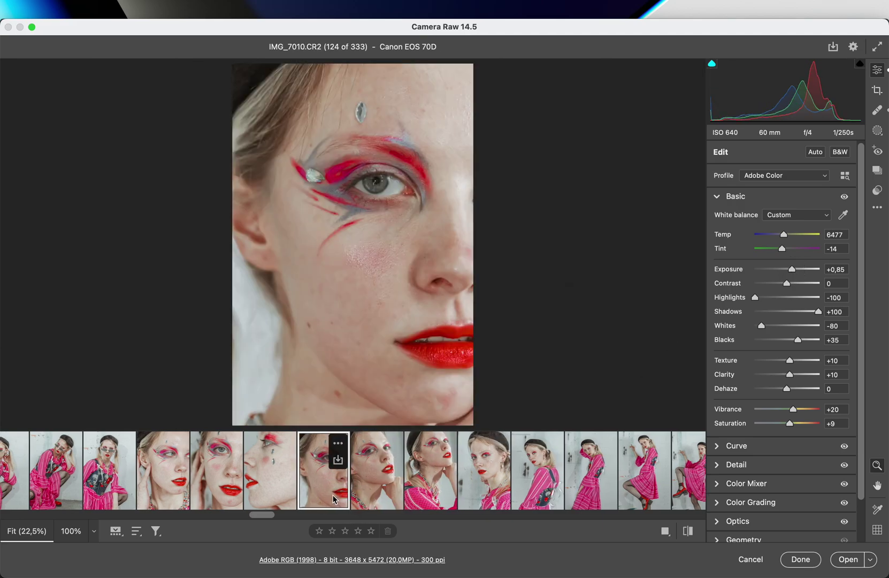
- Compare the profile close-up IMG_7009 with its neighbour and reduce its exposure to +0,30
{"action": "left_click", "coordinate": [409, 488]}
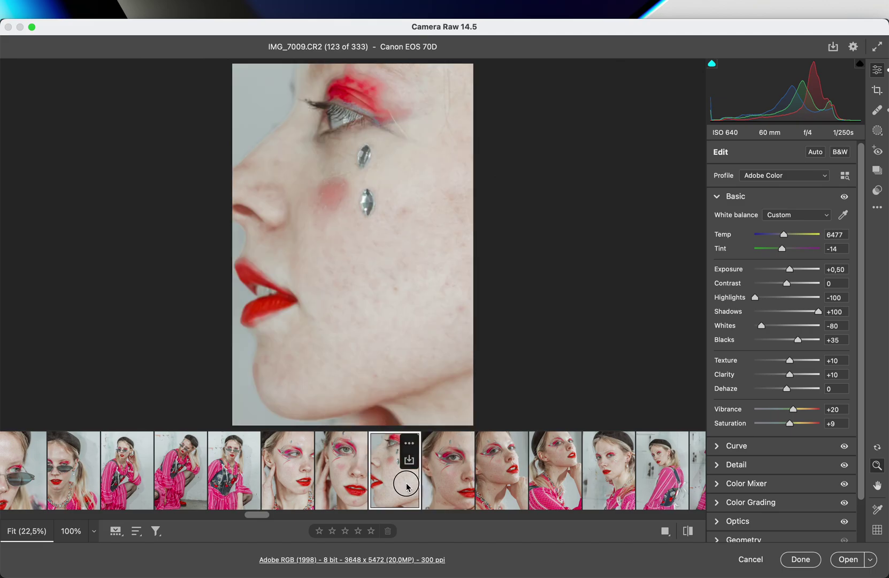
{"action": "left_click", "coordinate": [444, 486]}
{"action": "left_click", "coordinate": [399, 484]}
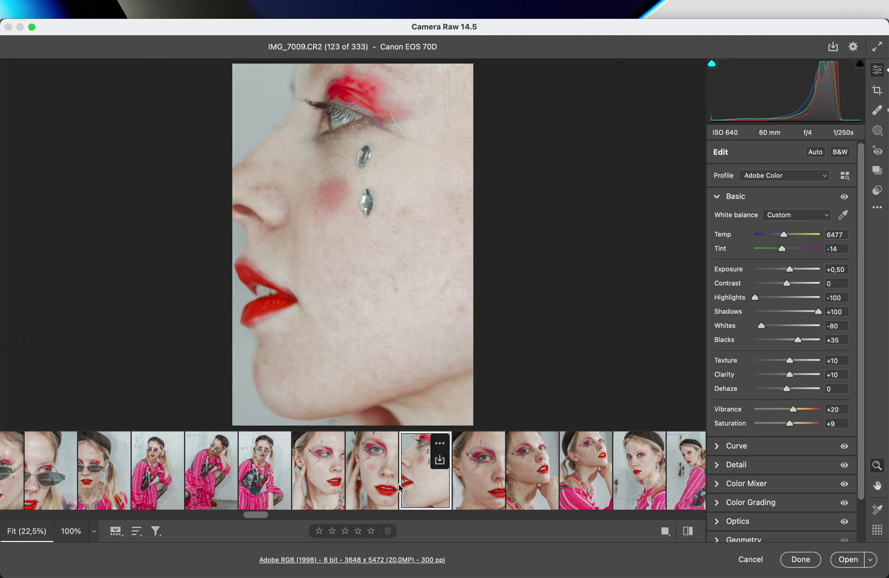
{"action": "left_click_drag", "start_coordinate": [792, 271], "coordinate": [791, 271]}
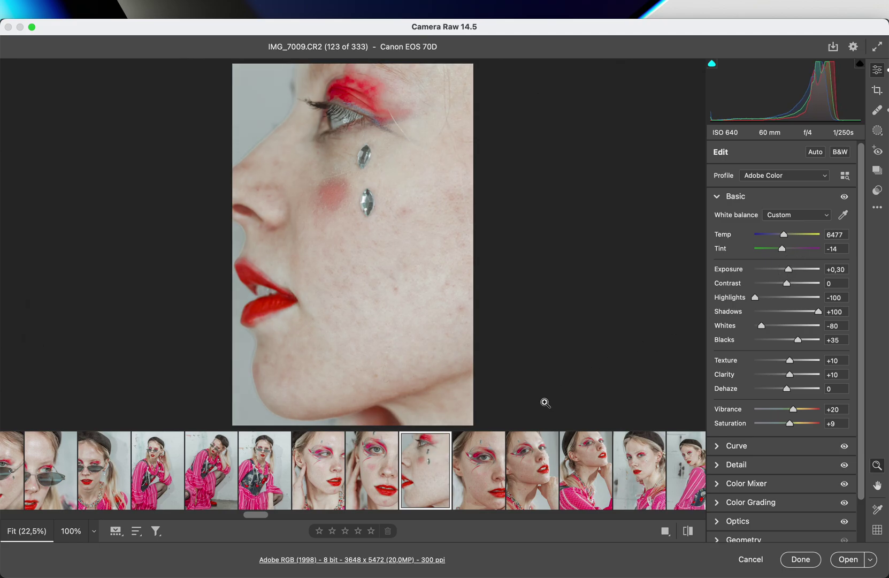
- Select the face close-ups IMG_7008 and IMG_7007, synchronize their settings with the Default subset and check IMG_7007
{"action": "left_click", "coordinate": [361, 473]}
{"action": "key", "text": "shift"}
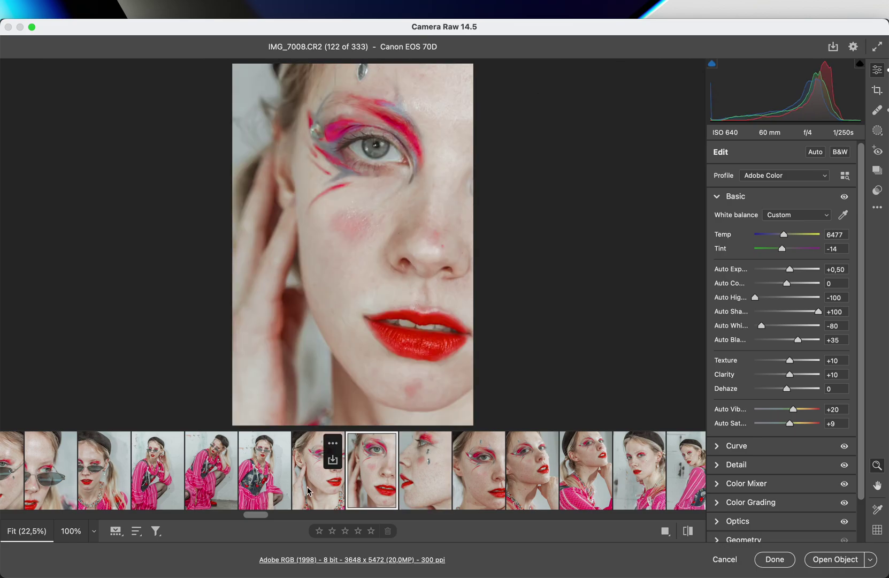
{"action": "left_click", "coordinate": [307, 486], "text": "shift"}
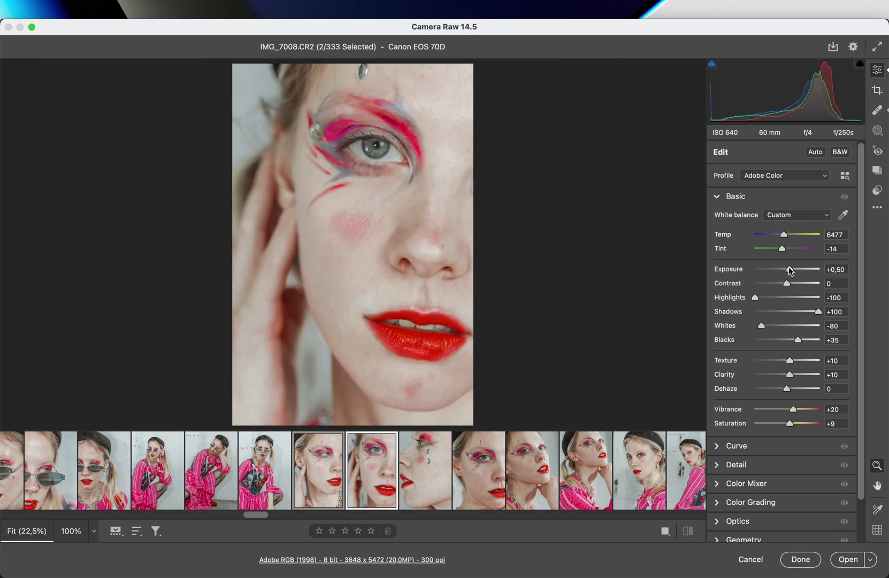
{"action": "key", "text": "alt+s"}
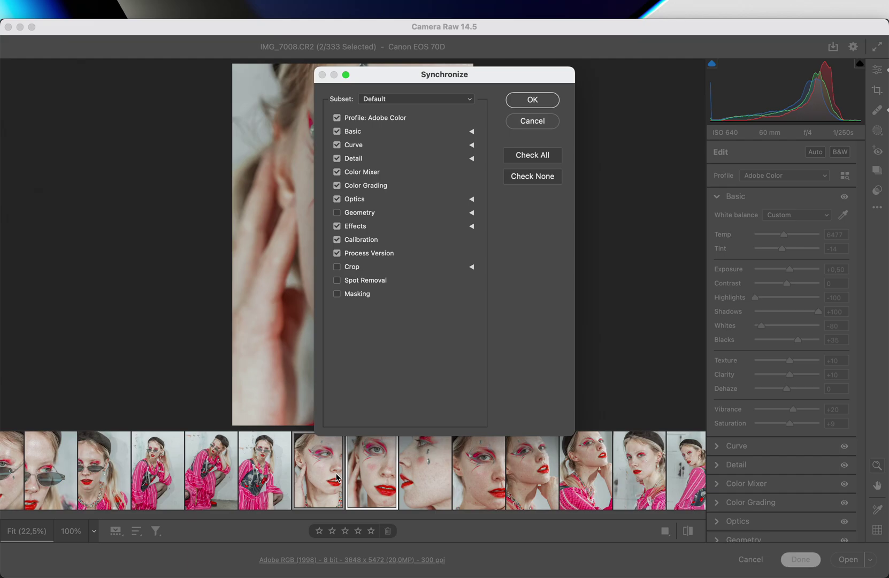
{"action": "left_click", "coordinate": [352, 488]}
{"action": "key", "text": "Return"}
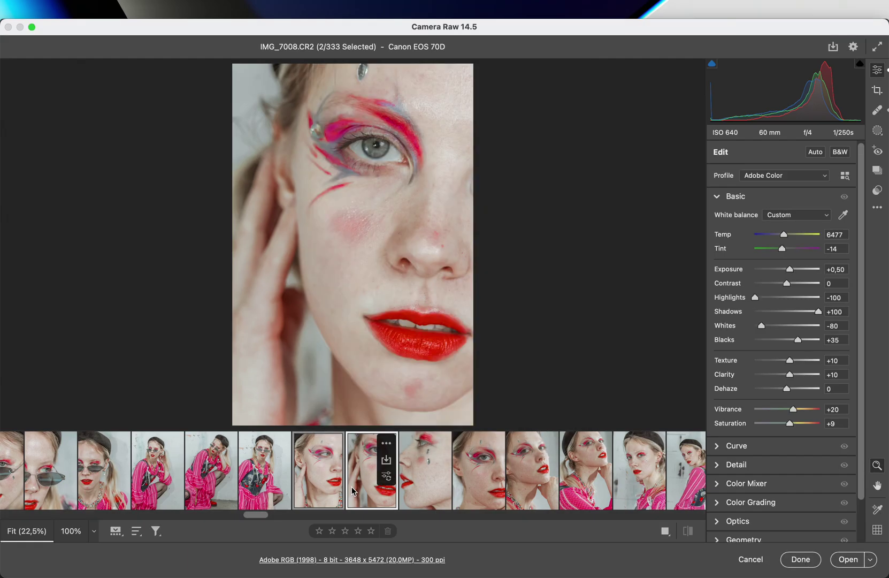
{"action": "left_click", "coordinate": [322, 490]}
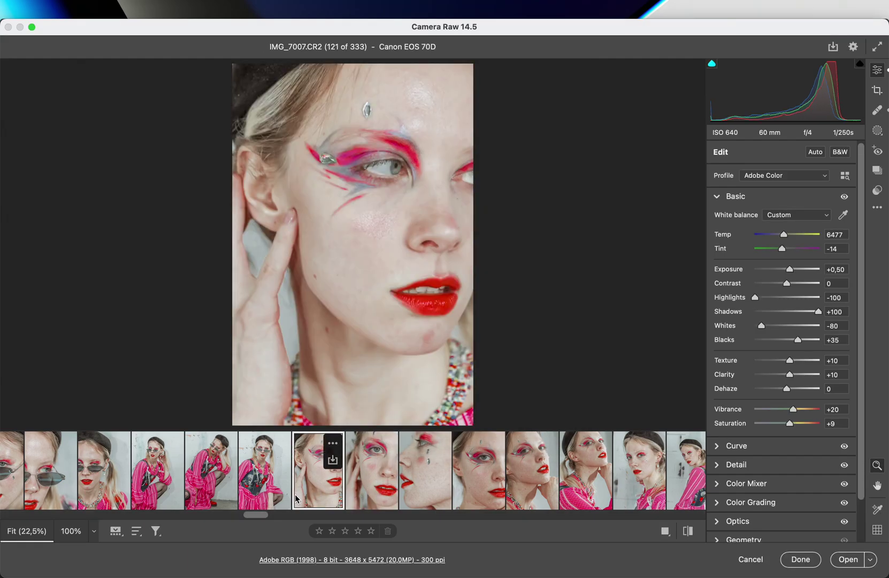
- Select the five sunglasses portraits from IMG_7003 back to IMG_6999, set their exposure to +0,85 and check several individually
{"action": "left_click", "coordinate": [260, 495]}
{"action": "scroll", "coordinate": [260, 492], "scroll_direction": "left", "scroll_amount": 3}
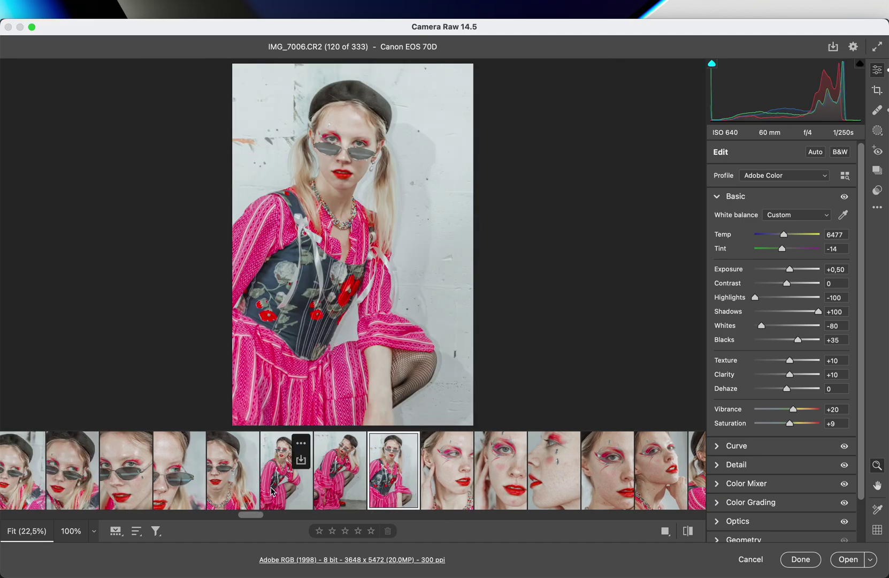
{"action": "key", "text": "shift"}
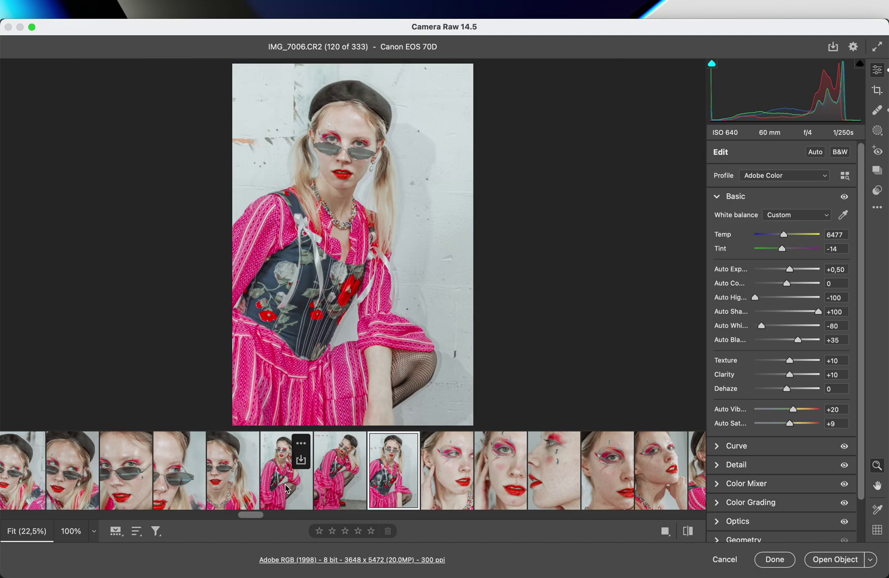
{"action": "left_click", "coordinate": [287, 487]}
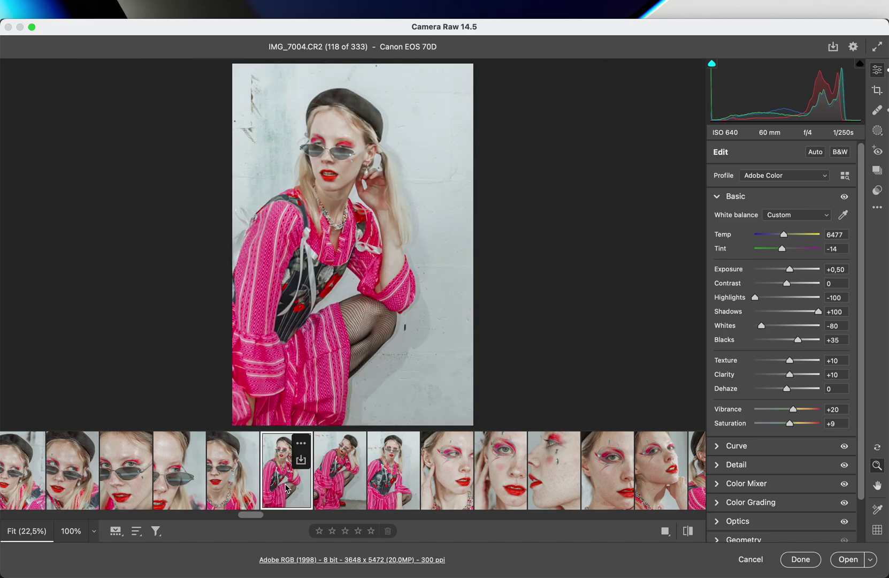
{"action": "left_click", "coordinate": [249, 482]}
{"action": "scroll", "coordinate": [228, 482], "scroll_direction": "left", "scroll_amount": 5}
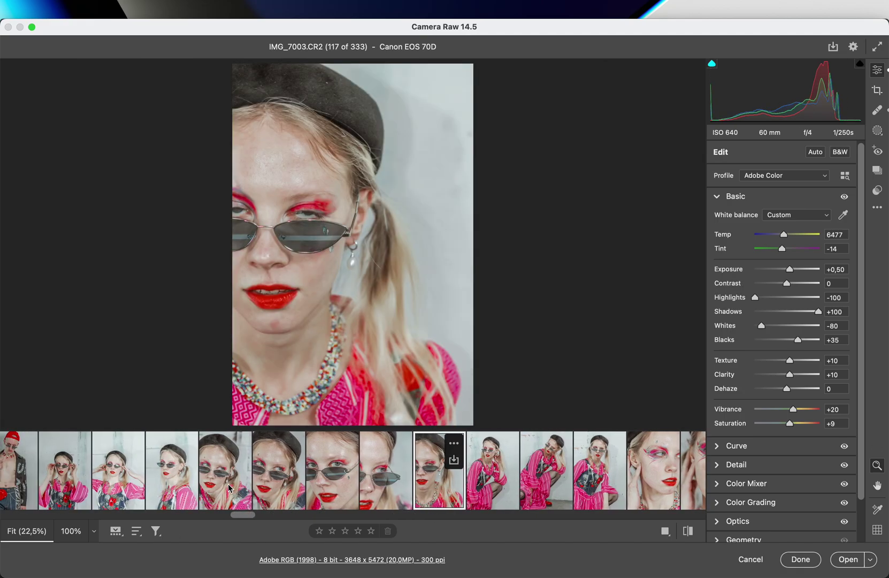
{"action": "left_click", "coordinate": [229, 488], "text": "shift"}
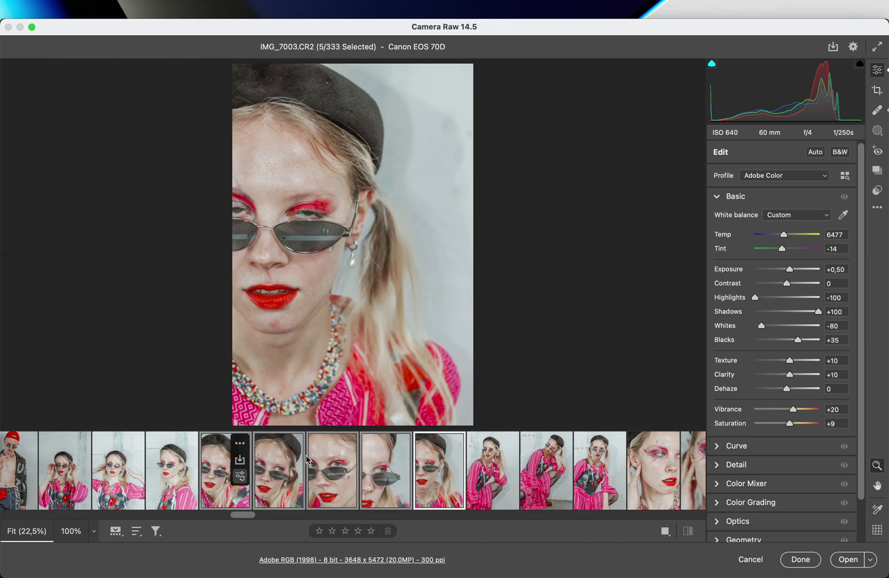
{"action": "left_click_drag", "start_coordinate": [793, 272], "coordinate": [795, 271]}
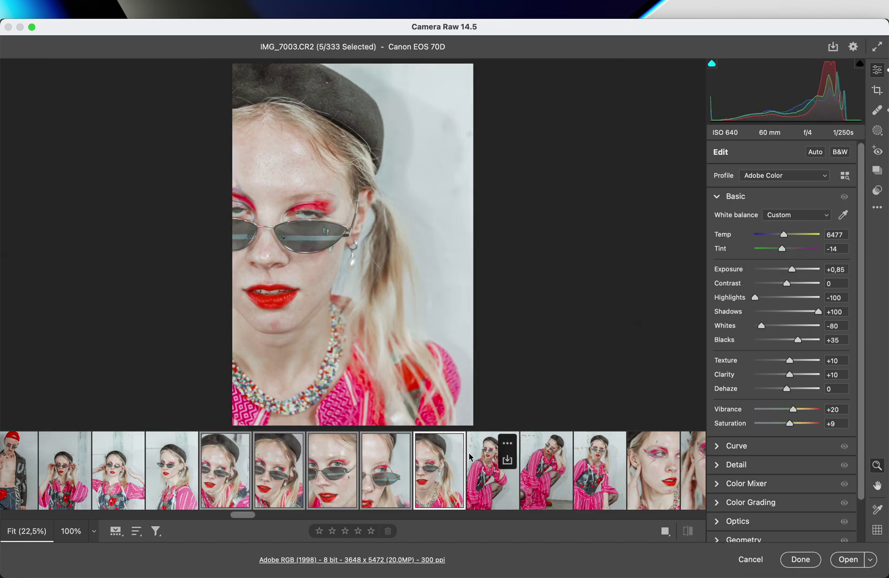
{"action": "left_click", "coordinate": [430, 481]}
{"action": "left_click", "coordinate": [386, 490]}
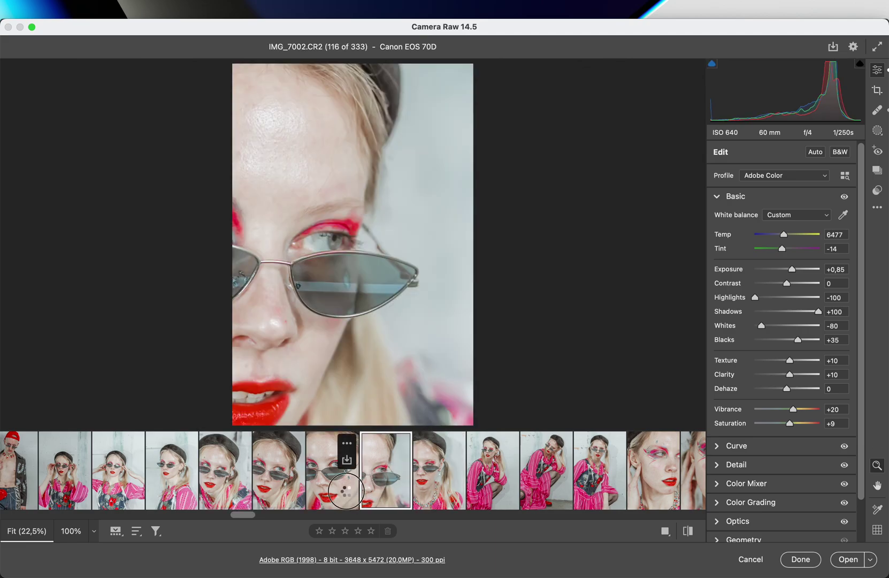
{"action": "left_click", "coordinate": [345, 489]}
{"action": "left_click", "coordinate": [280, 487]}
{"action": "scroll", "coordinate": [286, 488], "scroll_direction": "left", "scroll_amount": 5}
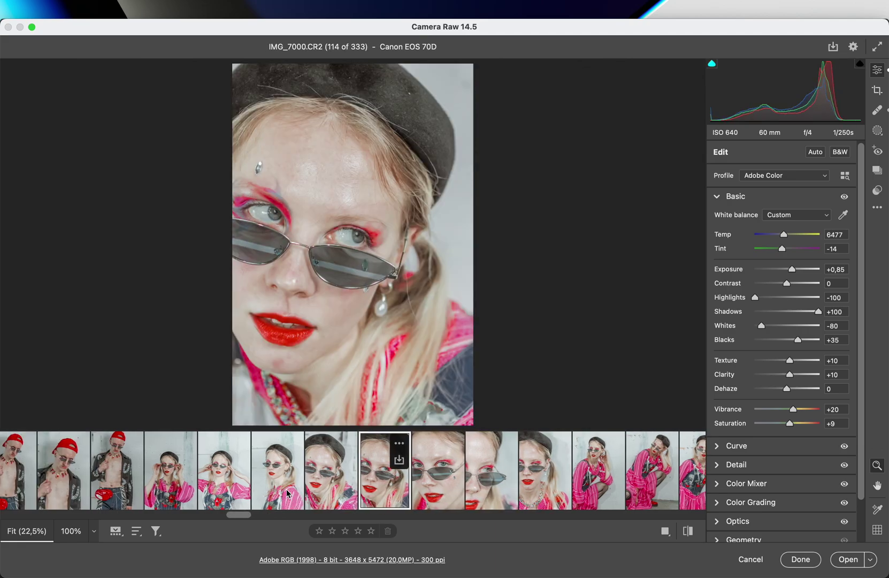
- Leave IMG_6999 out of the selection and set the exposure of IMG_6998 and IMG_6997 to +0,10
{"action": "left_click", "coordinate": [388, 484]}
{"action": "scroll", "coordinate": [387, 484], "scroll_direction": "left", "scroll_amount": 2}
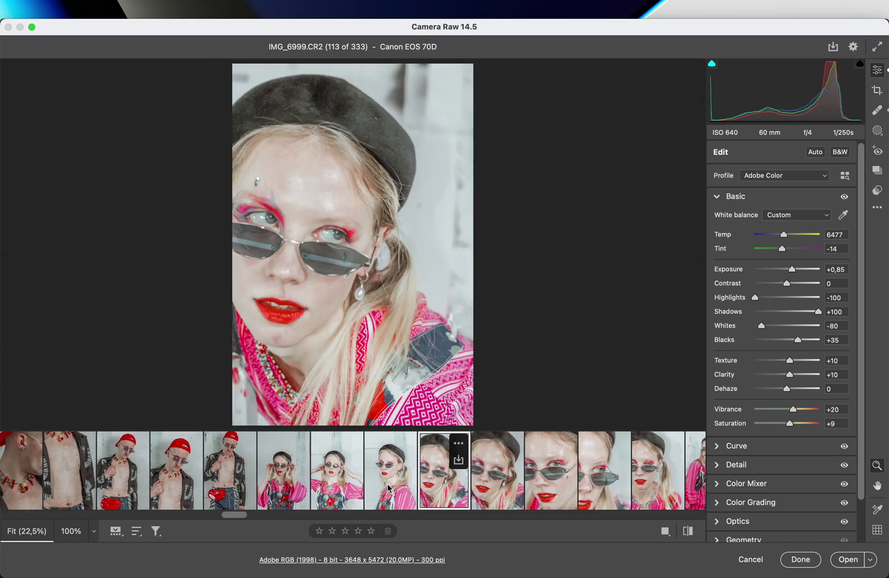
{"action": "left_click", "coordinate": [339, 489], "text": "shift"}
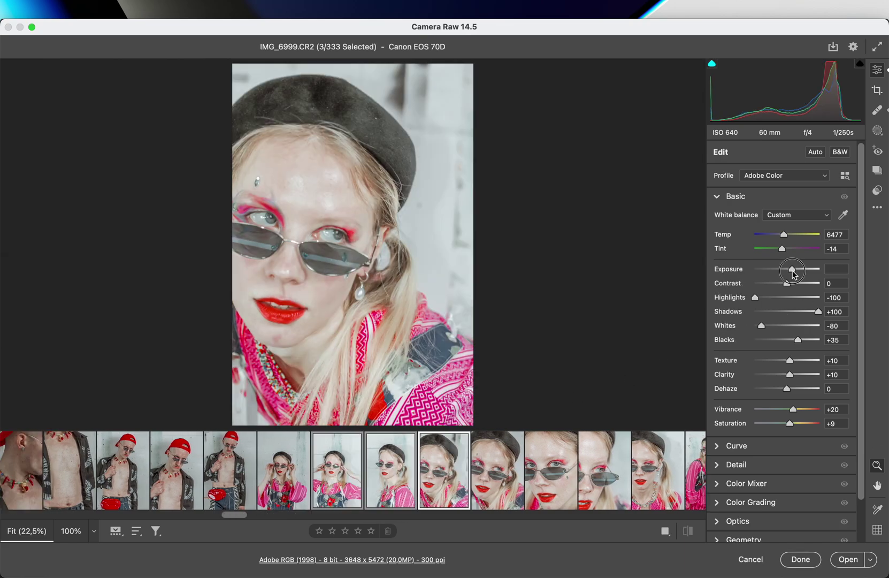
{"action": "left_click_drag", "start_coordinate": [791, 272], "coordinate": [783, 274]}
{"action": "left_click", "coordinate": [443, 465], "text": "super"}
{"action": "left_click_drag", "start_coordinate": [791, 272], "coordinate": [787, 273]}
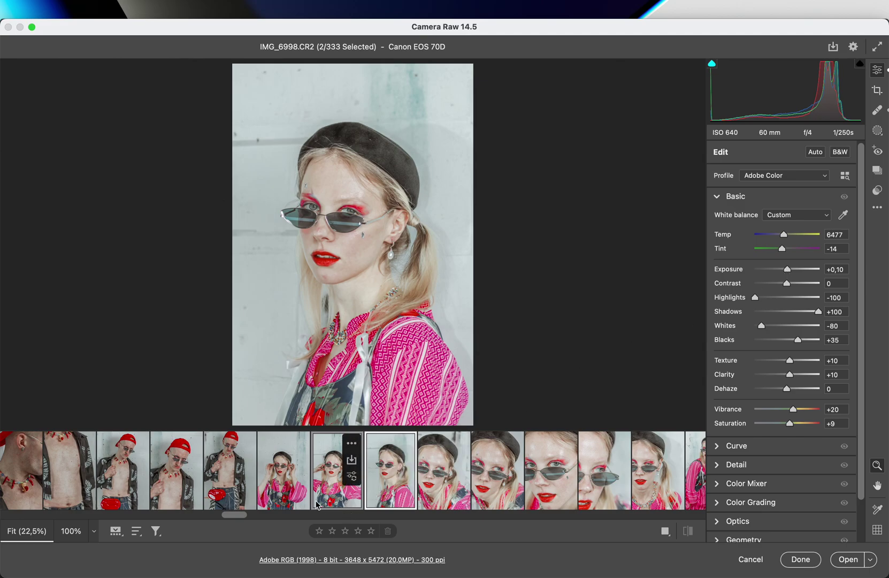
- Set the exposure of IMG_6996, the pink-dress photo with both hands on the sunglasses, to +1,00
{"action": "left_click", "coordinate": [284, 470]}
{"action": "left_click_drag", "start_coordinate": [796, 271], "coordinate": [794, 273]}
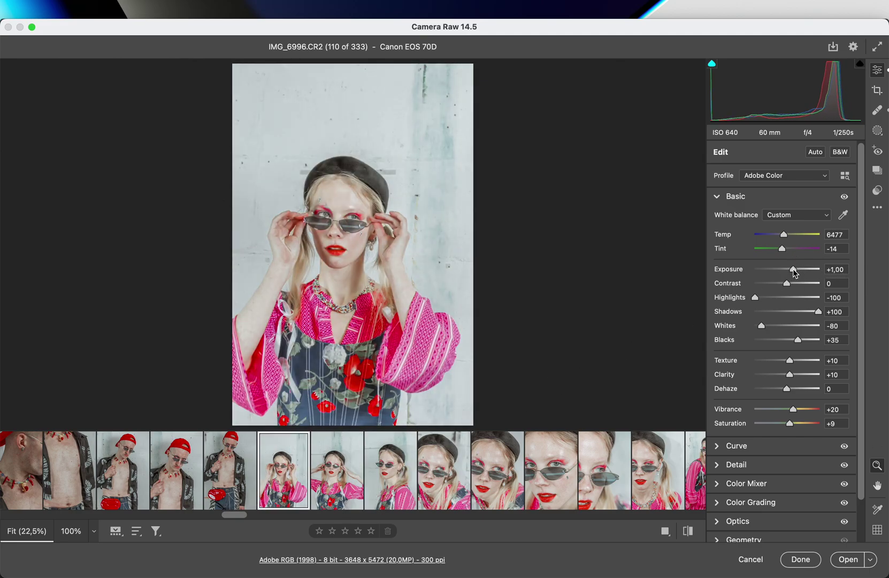
{"action": "scroll", "coordinate": [436, 471], "scroll_direction": "left", "scroll_amount": 5}
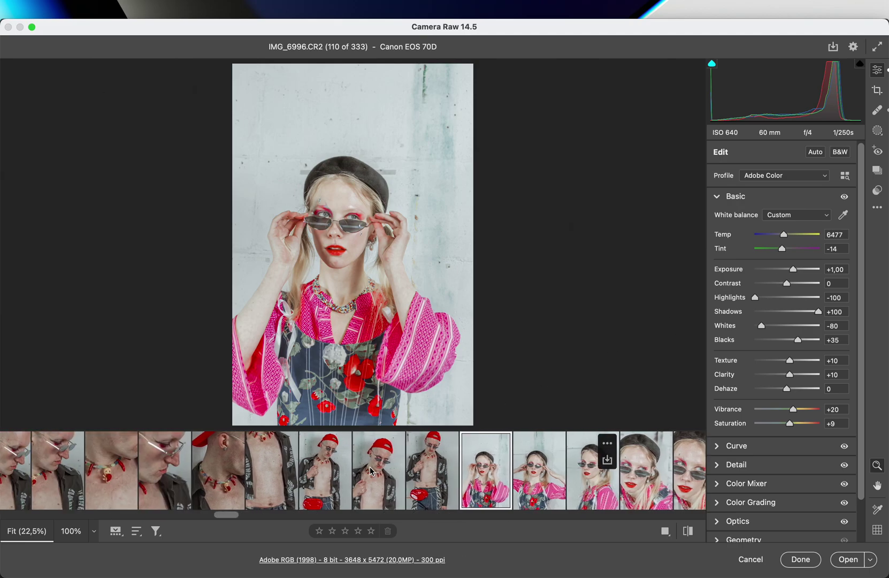
- Select all 45 photos of the red-cap model from IMG_6995 back to the first one and set their exposure to +0,75
{"action": "left_click", "coordinate": [444, 482]}
{"action": "scroll", "coordinate": [443, 482], "scroll_direction": "left", "scroll_amount": 12}
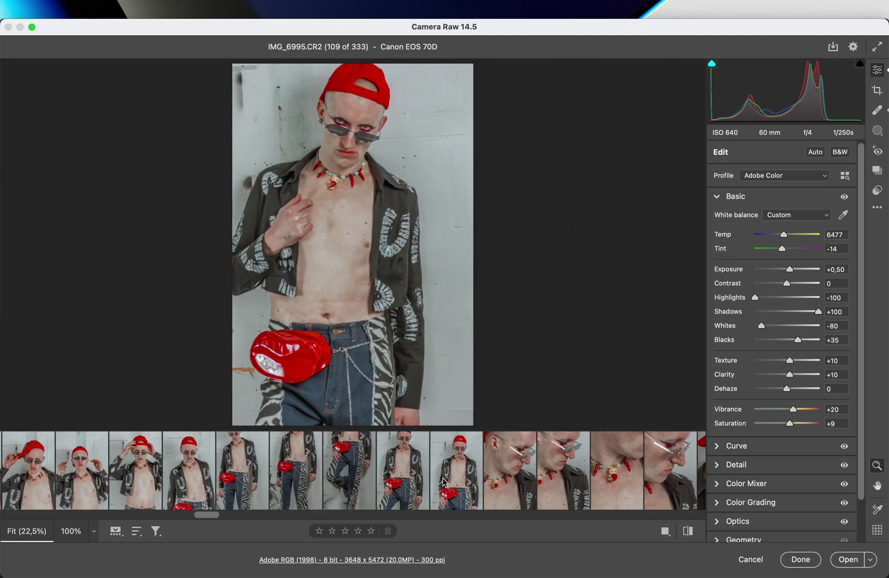
{"action": "scroll", "coordinate": [442, 477], "scroll_direction": "left", "scroll_amount": 8}
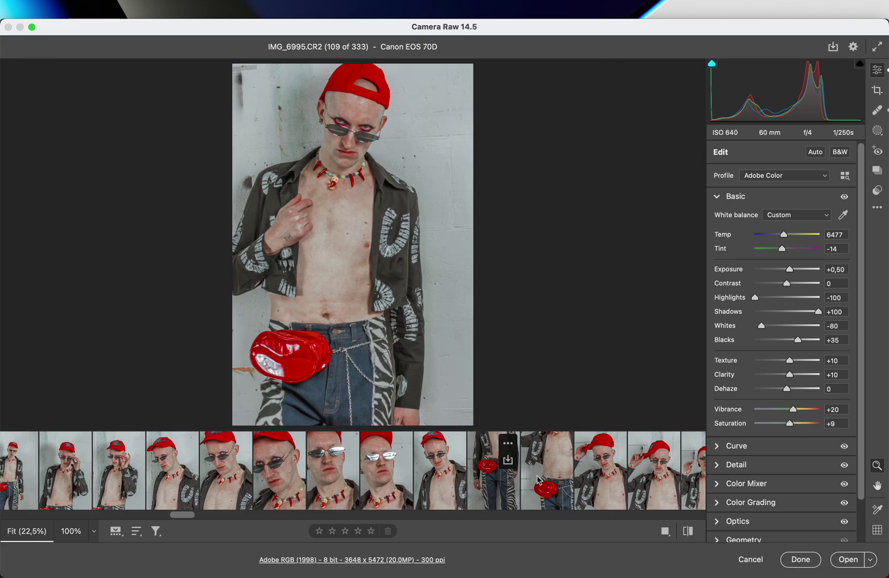
{"action": "key", "text": "shift"}
{"action": "scroll", "coordinate": [406, 482], "scroll_direction": "left", "scroll_amount": 8}
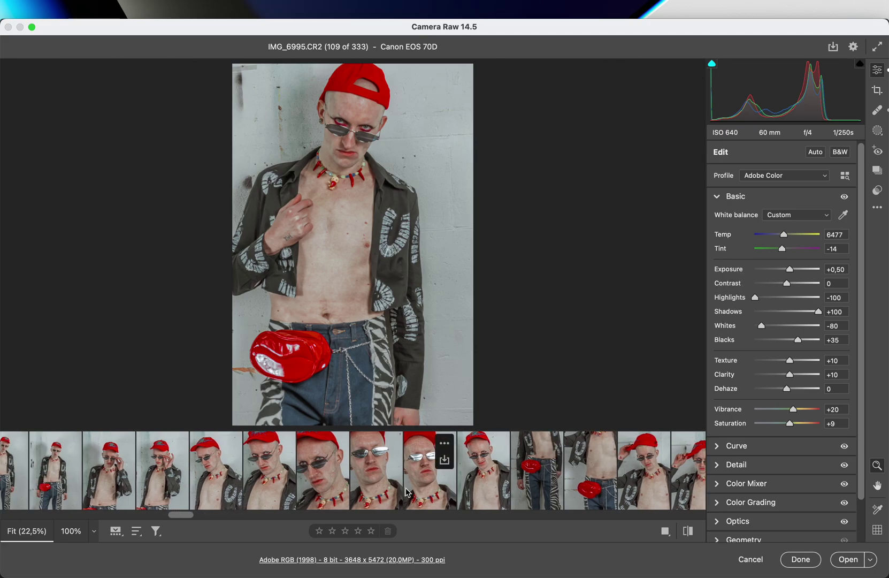
{"action": "scroll", "coordinate": [406, 491], "scroll_direction": "left", "scroll_amount": 10}
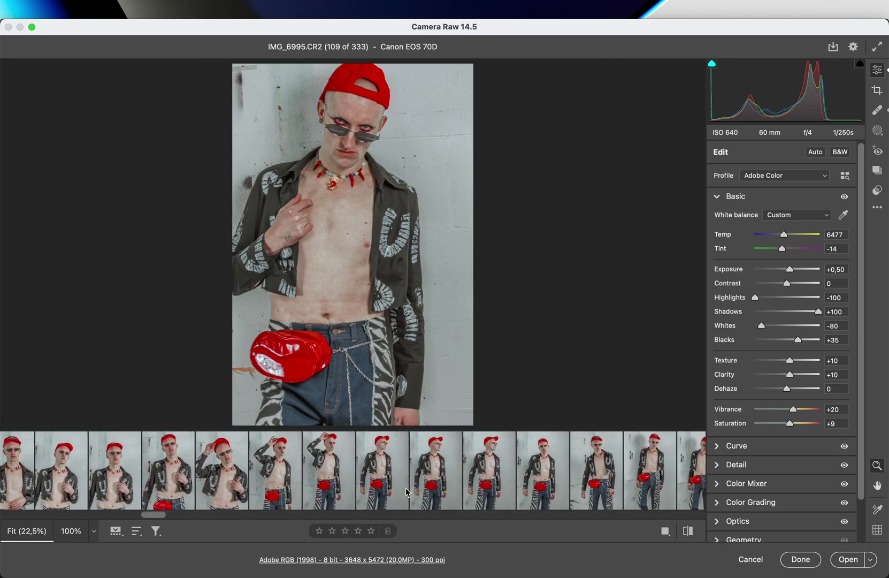
{"action": "key", "text": "shift"}
{"action": "scroll", "coordinate": [406, 488], "scroll_direction": "left", "scroll_amount": 3}
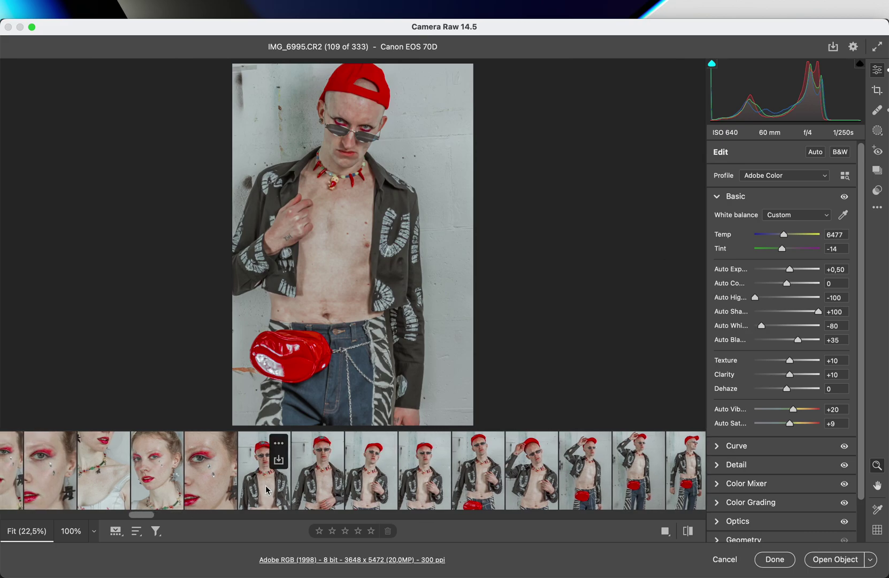
{"action": "left_click", "coordinate": [267, 490], "text": "shift"}
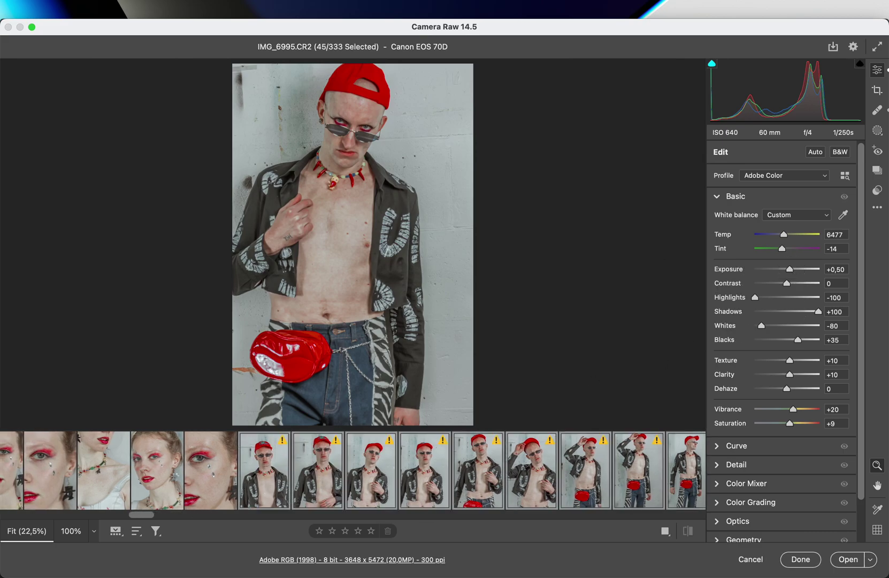
{"action": "left_click_drag", "start_coordinate": [789, 269], "coordinate": [794, 270]}
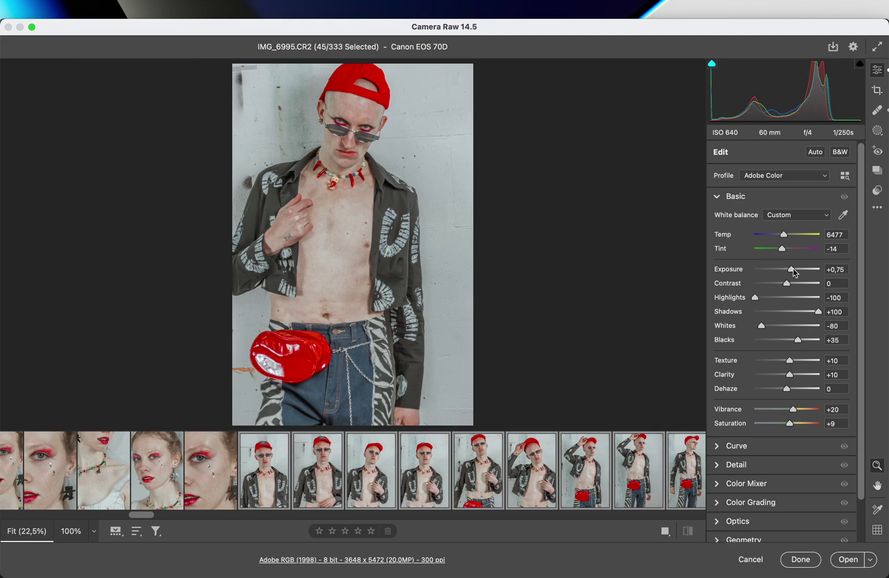
{"action": "scroll", "coordinate": [593, 470], "scroll_direction": "right", "scroll_amount": 10}
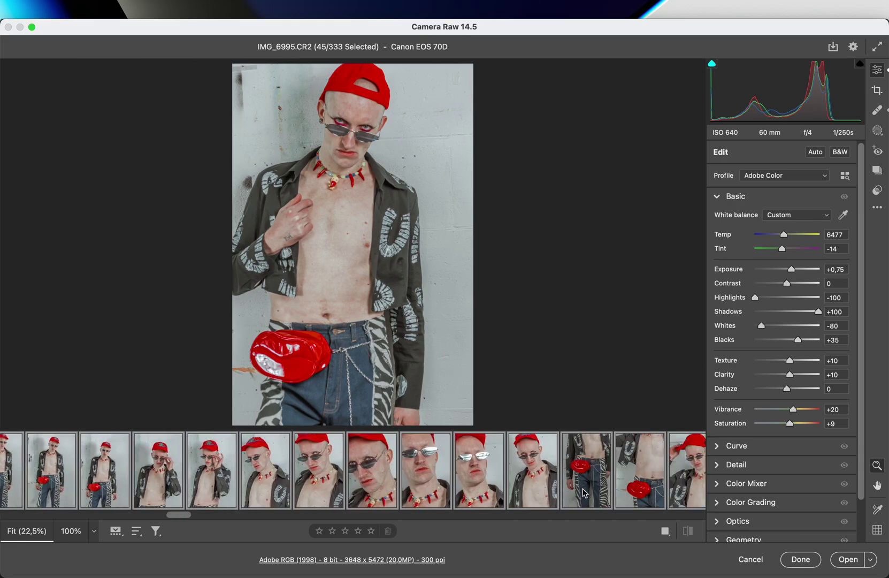
- Synchronize the settings of IMG_6995 across the 45 selected red-cap photos using the Default subset
{"action": "left_click", "coordinate": [718, 197]}
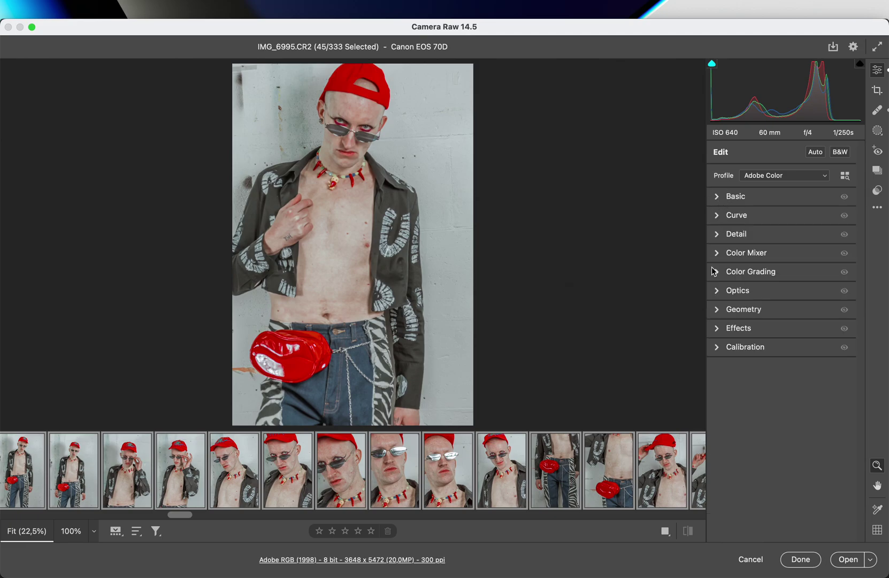
{"action": "left_click", "coordinate": [716, 291]}
{"action": "left_click", "coordinate": [722, 197]}
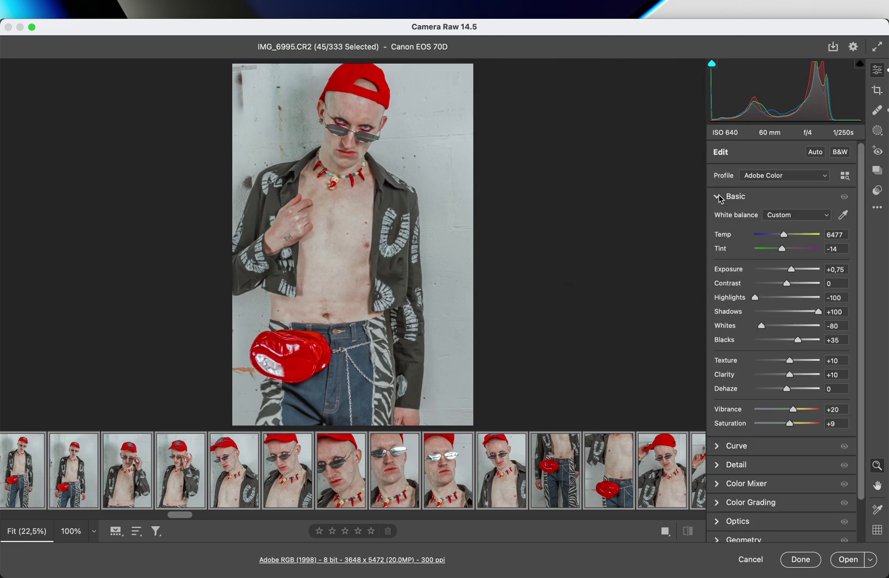
{"action": "key", "text": "alt+s"}
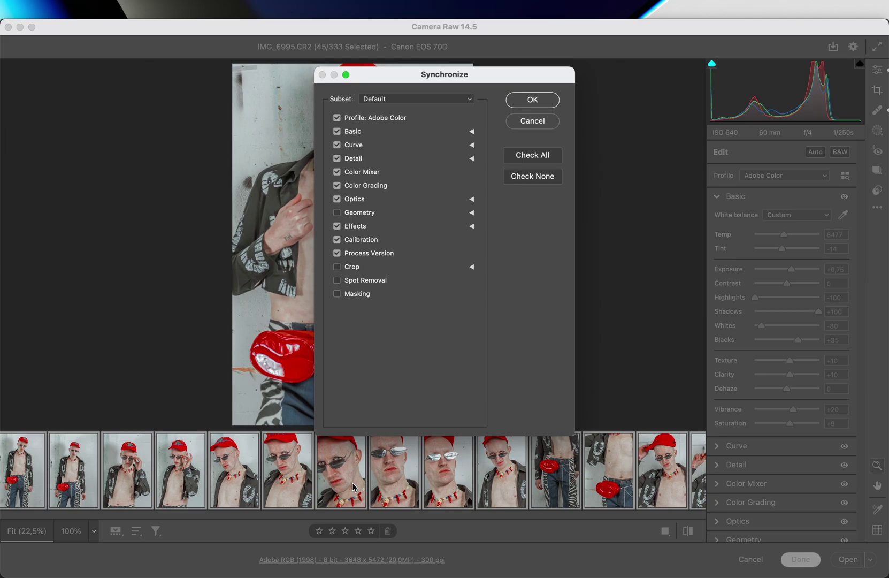
{"action": "key", "text": "Return"}
- Select the two close-ups IMG_6971 and IMG_6972 of the red-cap model and set their exposure to +1,00
{"action": "left_click", "coordinate": [353, 487]}
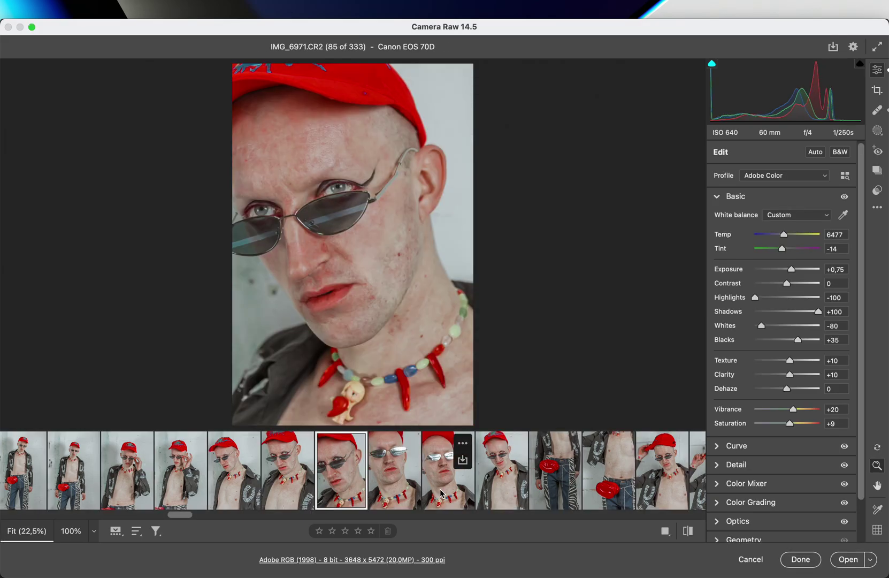
{"action": "left_click", "coordinate": [396, 489], "text": "shift"}
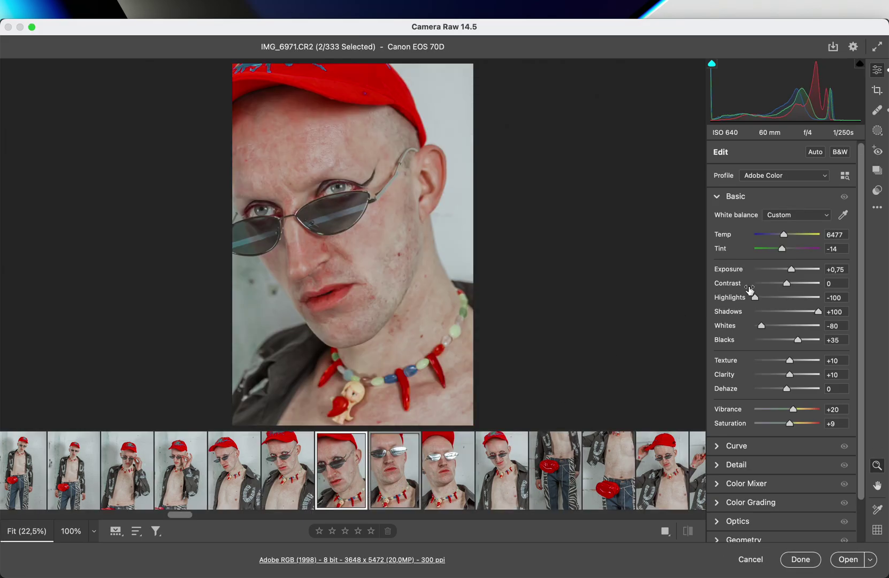
{"action": "left_click_drag", "start_coordinate": [791, 269], "coordinate": [795, 271]}
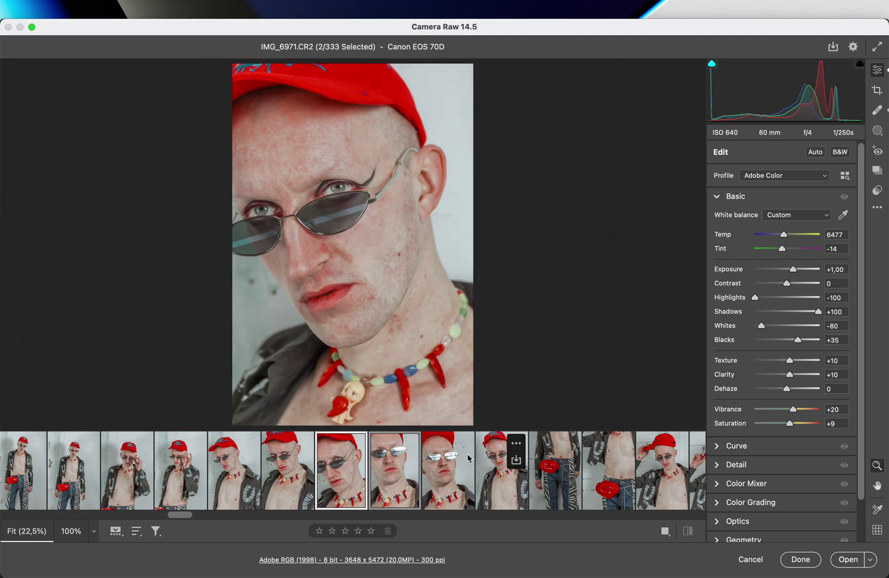
- Check IMG_6973 and IMG_6983, then select the five face and necklace close-ups starting at IMG_6987 and set their exposure to +1,20
{"action": "left_click", "coordinate": [456, 491]}
{"action": "scroll", "coordinate": [450, 490], "scroll_direction": "right", "scroll_amount": 10}
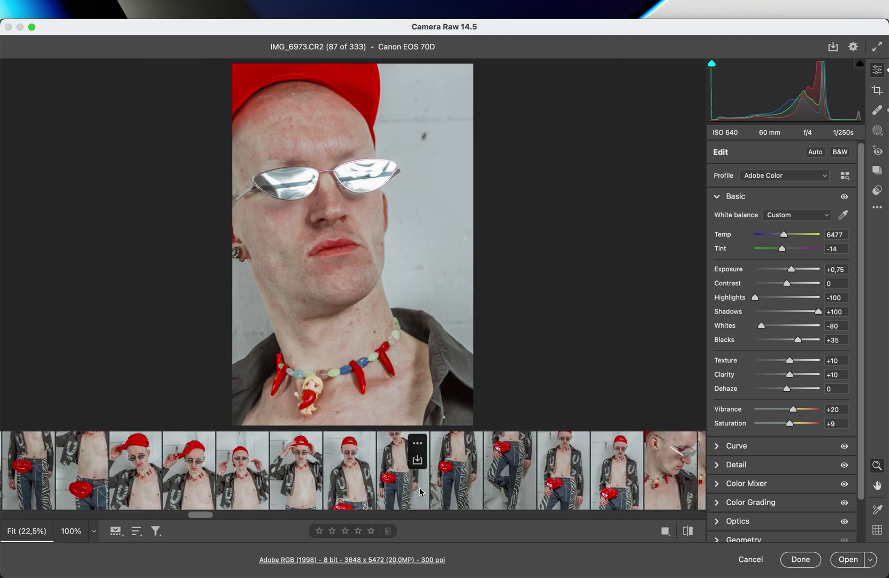
{"action": "left_click", "coordinate": [463, 484]}
{"action": "scroll", "coordinate": [461, 489], "scroll_direction": "right", "scroll_amount": 10}
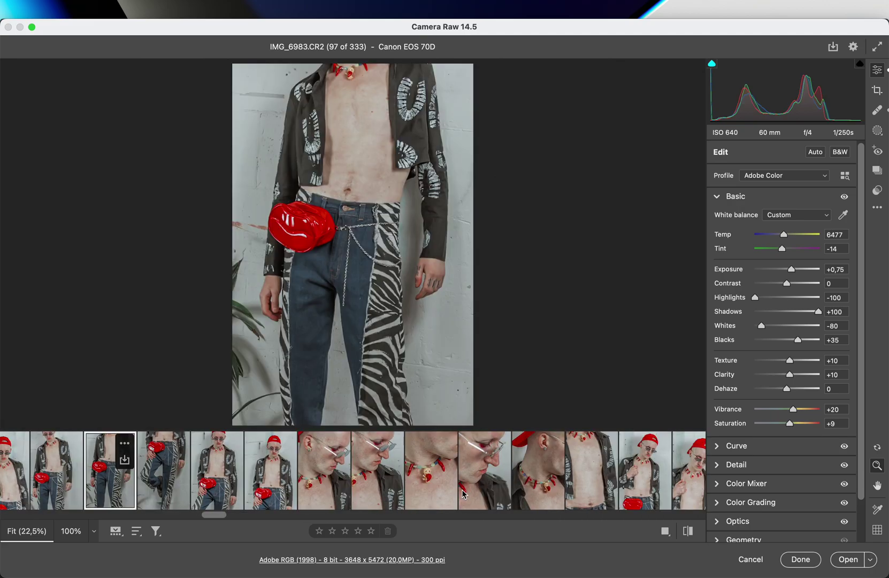
{"action": "left_click", "coordinate": [289, 487]}
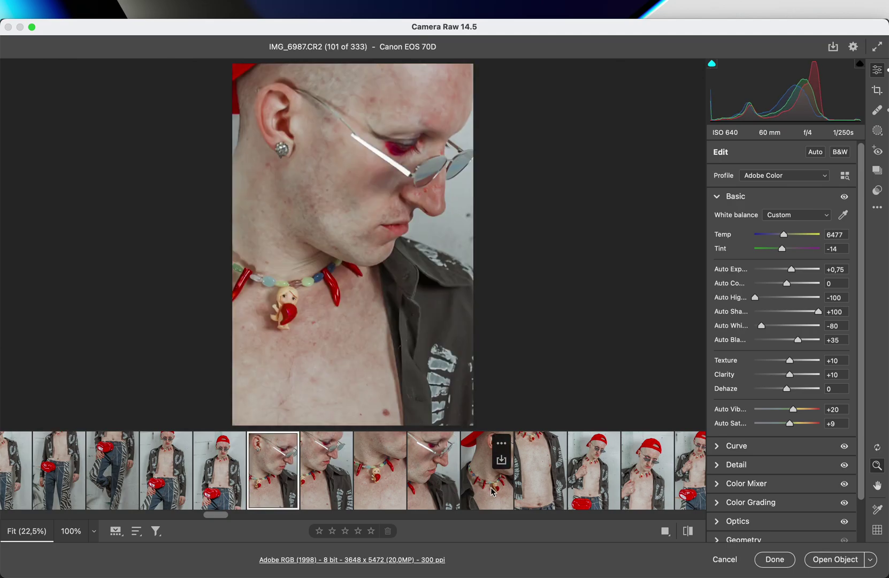
{"action": "left_click", "coordinate": [484, 488], "text": "shift"}
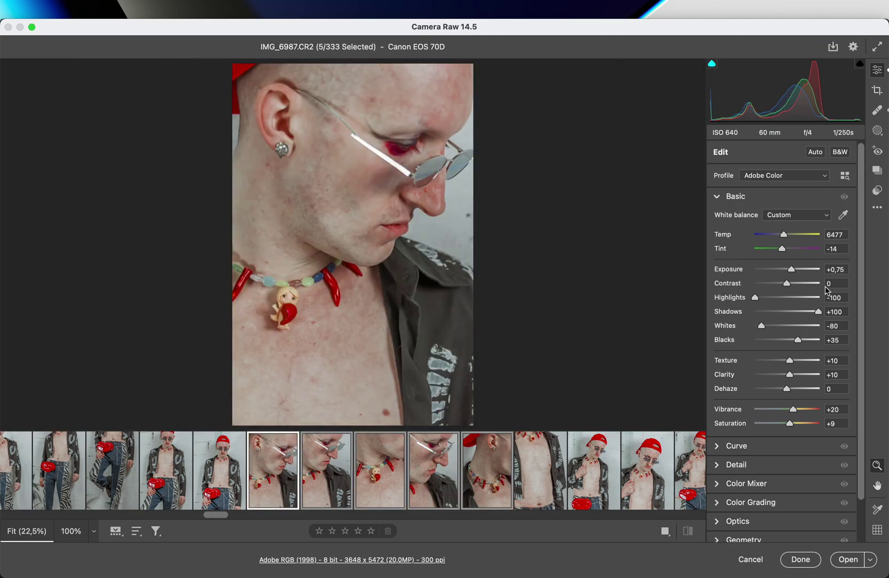
{"action": "left_click", "coordinate": [794, 270]}
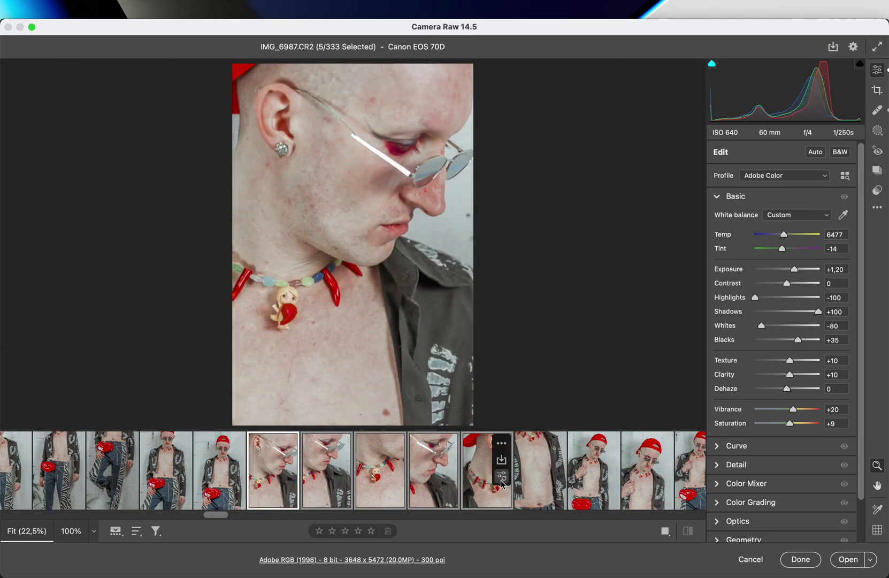
- Select the five red-eyeshadow close-ups from IMG_6943 back to IMG_6939, set their exposure to +0,75 and check several individually
{"action": "scroll", "coordinate": [500, 479], "scroll_direction": "right", "scroll_amount": 10}
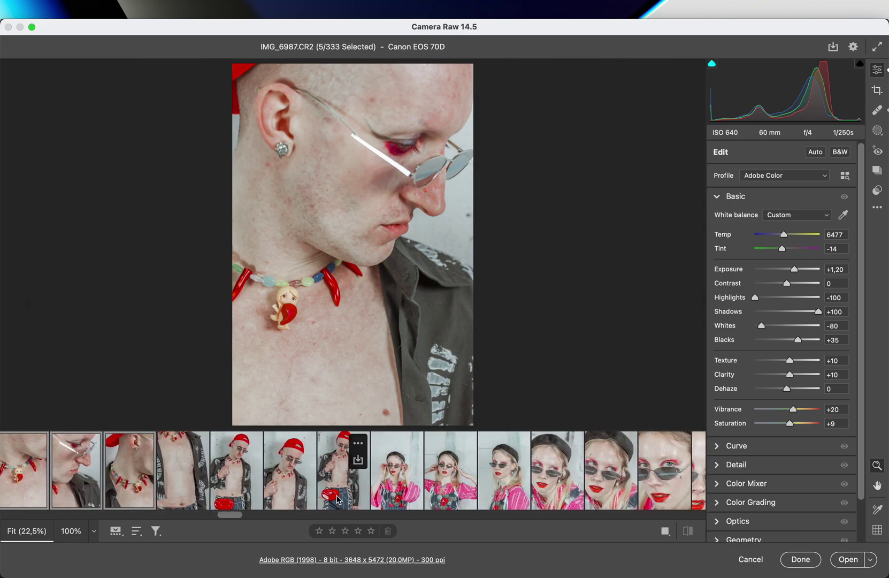
{"action": "left_click", "coordinate": [337, 500]}
{"action": "scroll", "coordinate": [337, 500], "scroll_direction": "left", "scroll_amount": 10}
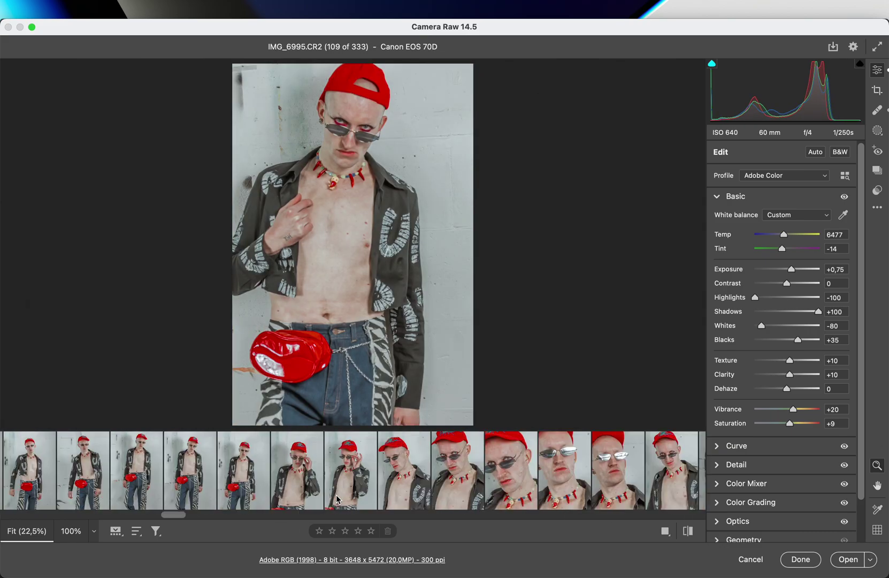
{"action": "scroll", "coordinate": [337, 500], "scroll_direction": "left", "scroll_amount": 2}
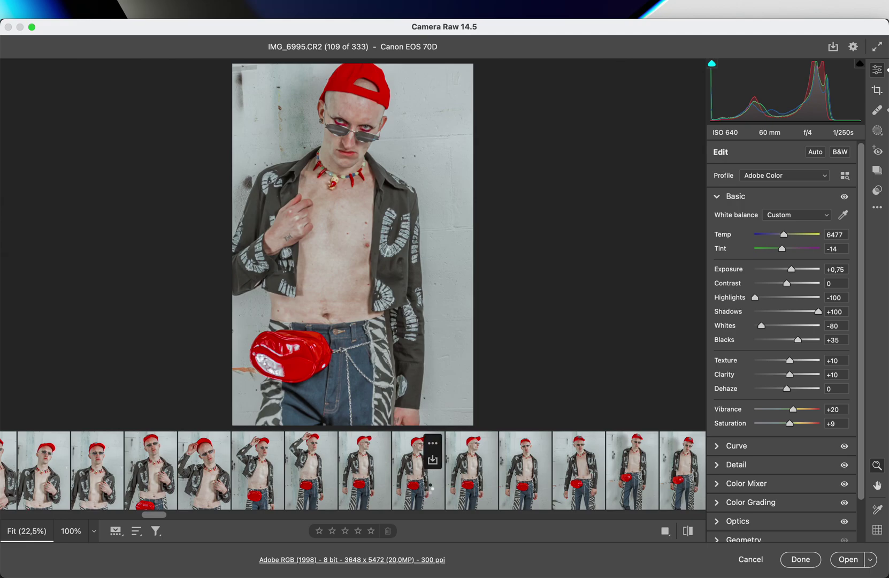
{"action": "left_click", "coordinate": [432, 487]}
{"action": "scroll", "coordinate": [436, 487], "scroll_direction": "left", "scroll_amount": 5}
{"action": "mouse_move", "coordinate": [537, 492]}
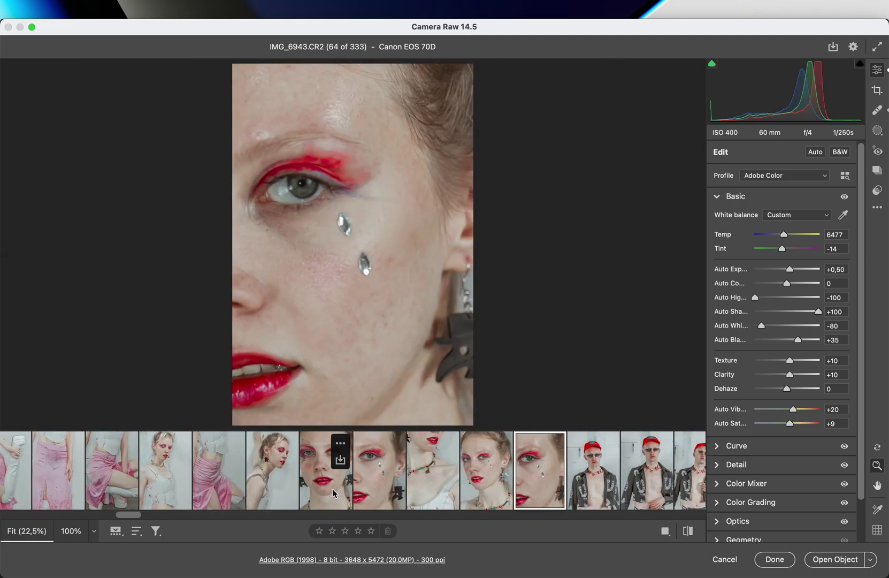
{"action": "left_click", "coordinate": [326, 471], "text": "shift"}
{"action": "left_click_drag", "start_coordinate": [790, 269], "coordinate": [792, 271]}
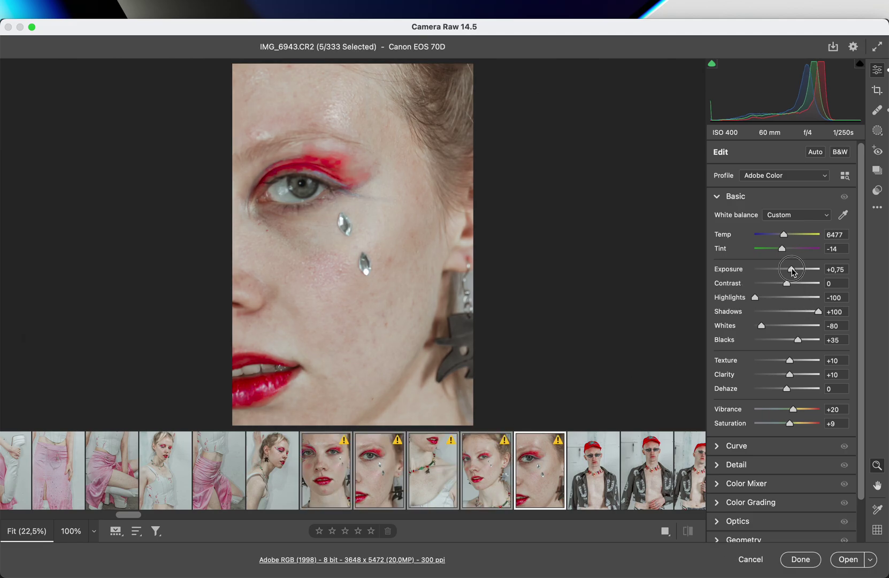
{"action": "left_click", "coordinate": [441, 479]}
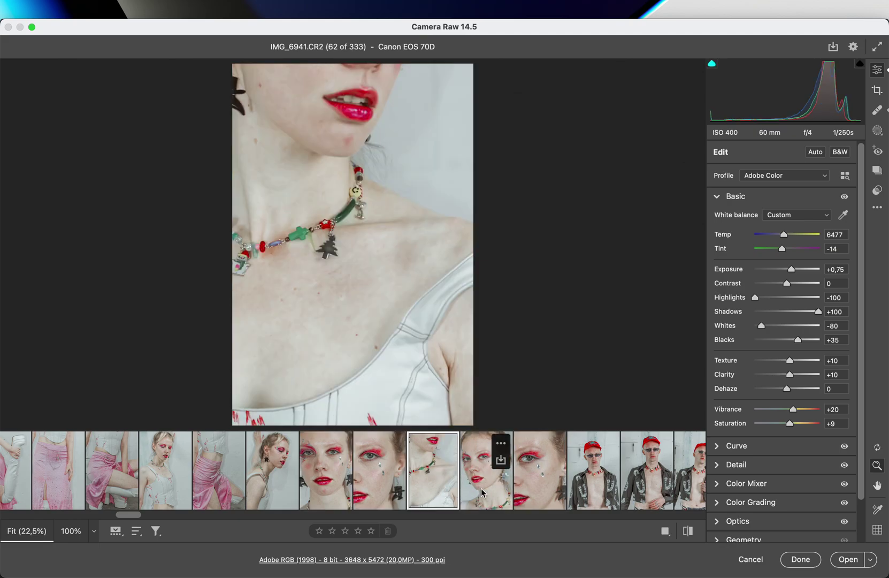
{"action": "left_click", "coordinate": [484, 481]}
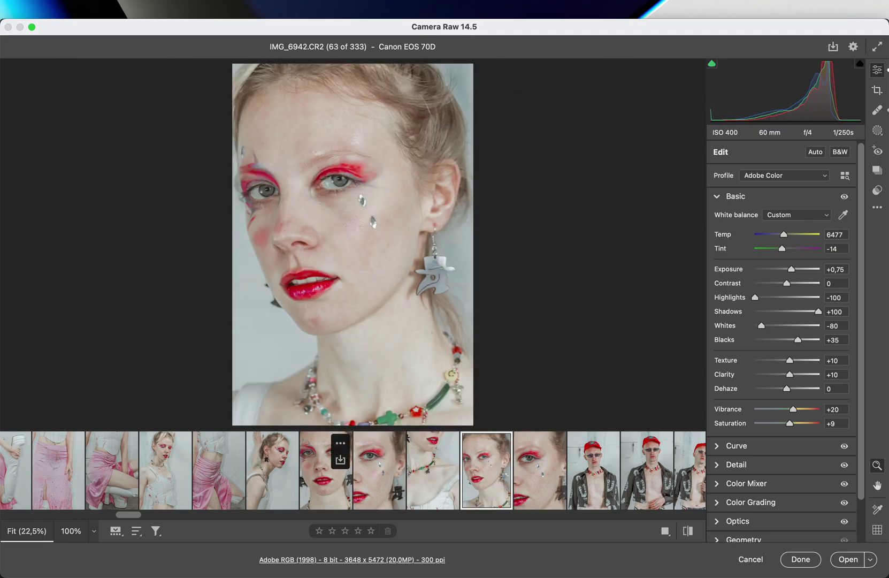
{"action": "left_click", "coordinate": [321, 481]}
- Select the eight pink-skirt and white-corset photos from IMG_6937 back to IMG_6930, set their exposure to +0,45 and check several individually
{"action": "left_click", "coordinate": [277, 489]}
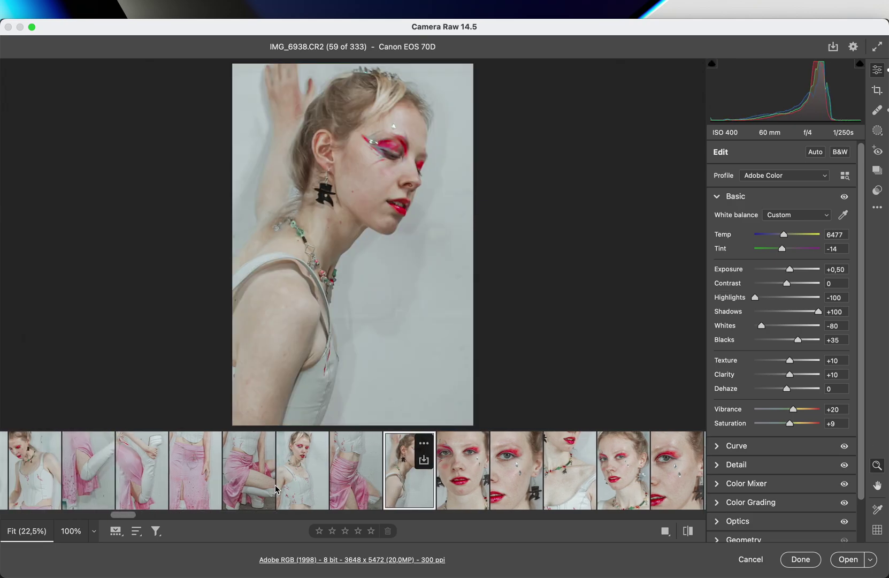
{"action": "scroll", "coordinate": [275, 484], "scroll_direction": "left", "scroll_amount": 3}
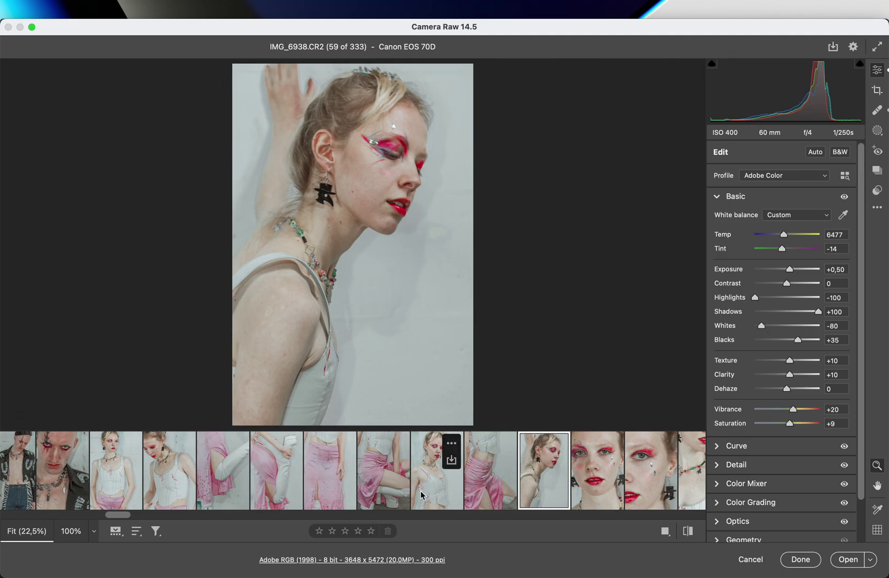
{"action": "left_click", "coordinate": [473, 483]}
{"action": "left_click", "coordinate": [116, 481], "text": "shift"}
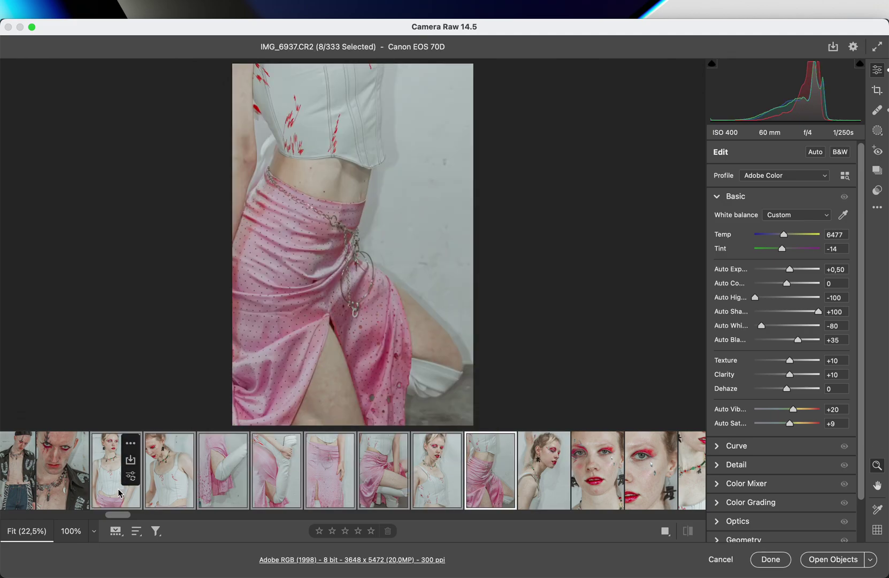
{"action": "left_click_drag", "start_coordinate": [790, 269], "coordinate": [791, 272]}
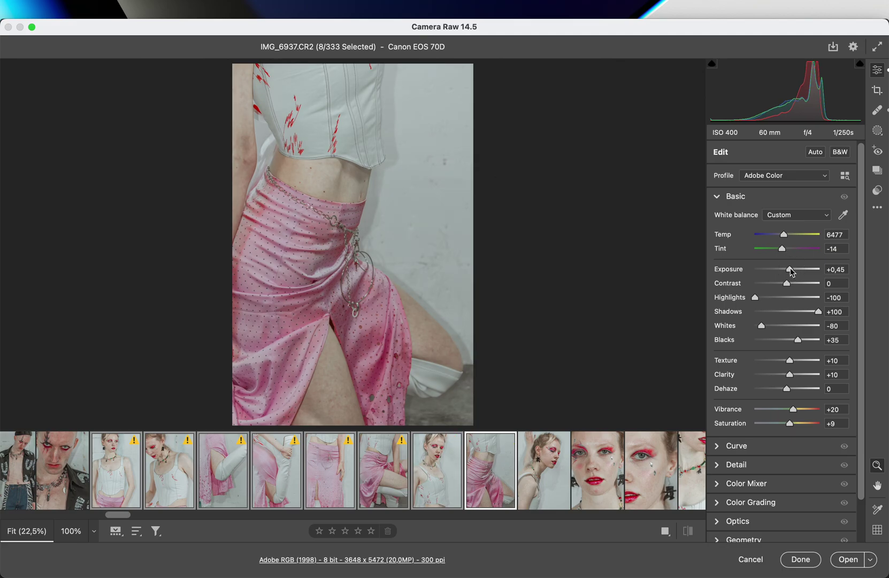
{"action": "left_click", "coordinate": [330, 467]}
{"action": "left_click", "coordinate": [264, 479]}
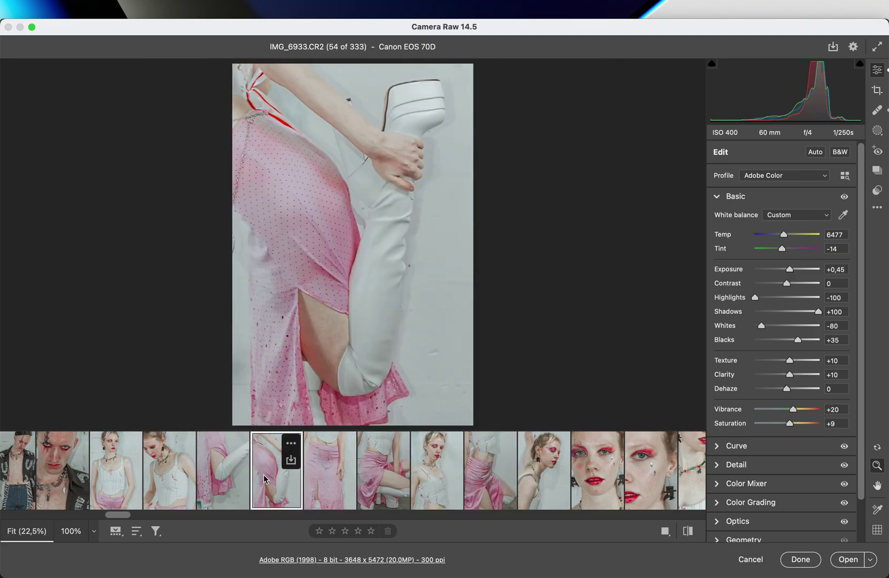
{"action": "left_click", "coordinate": [232, 481]}
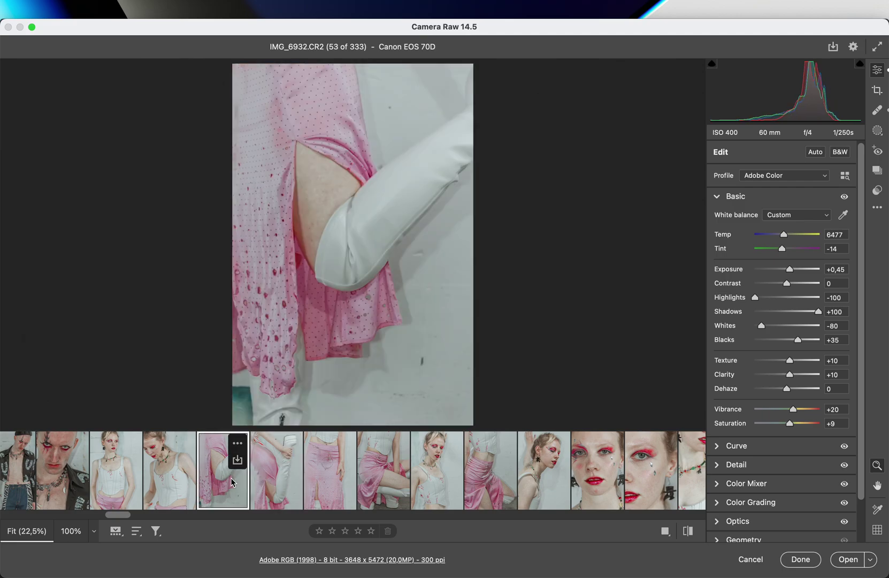
{"action": "left_click", "coordinate": [165, 492]}
{"action": "left_click", "coordinate": [484, 491]}
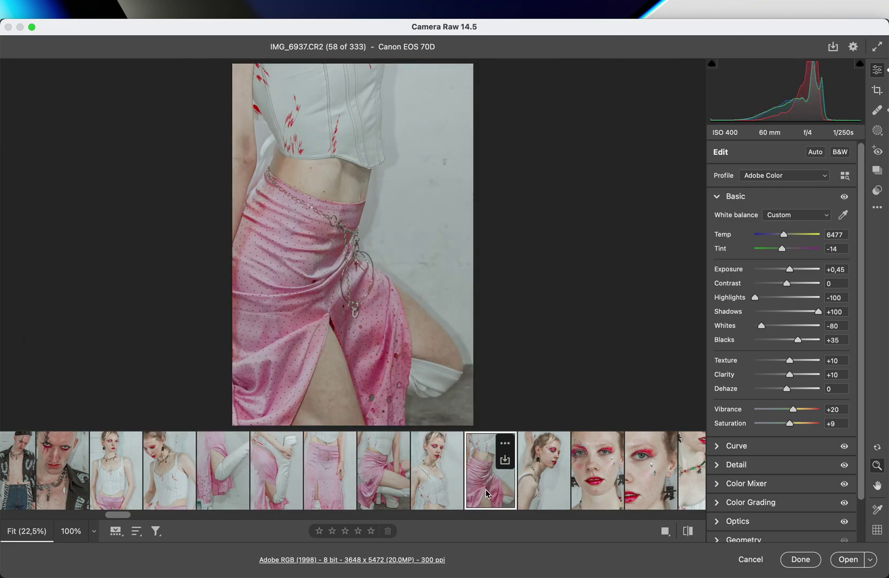
- Set the exposure of IMG_6936, the white-corset portrait with closed eyes, to +0,20
{"action": "left_click", "coordinate": [434, 489]}
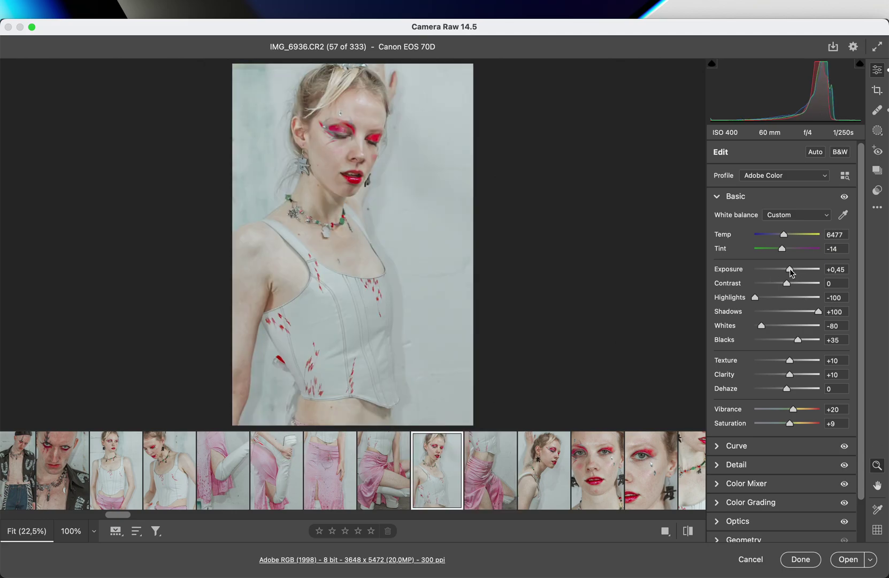
{"action": "left_click", "coordinate": [790, 270]}
{"action": "left_click_drag", "start_coordinate": [791, 271], "coordinate": [789, 273]}
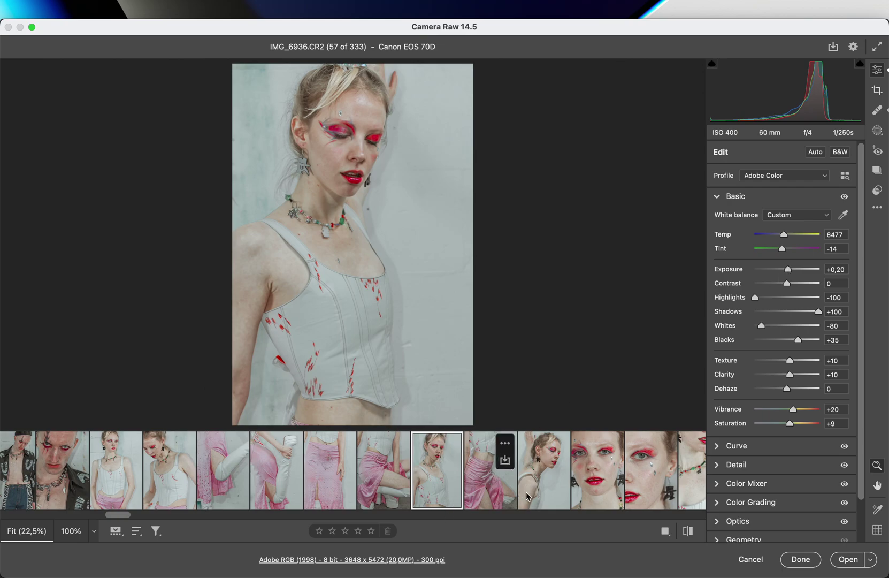
- Compare the brightness of IMG_6938, IMG_6943, IMG_6930 and IMG_6931 by viewing them individually
{"action": "left_click", "coordinate": [547, 495]}
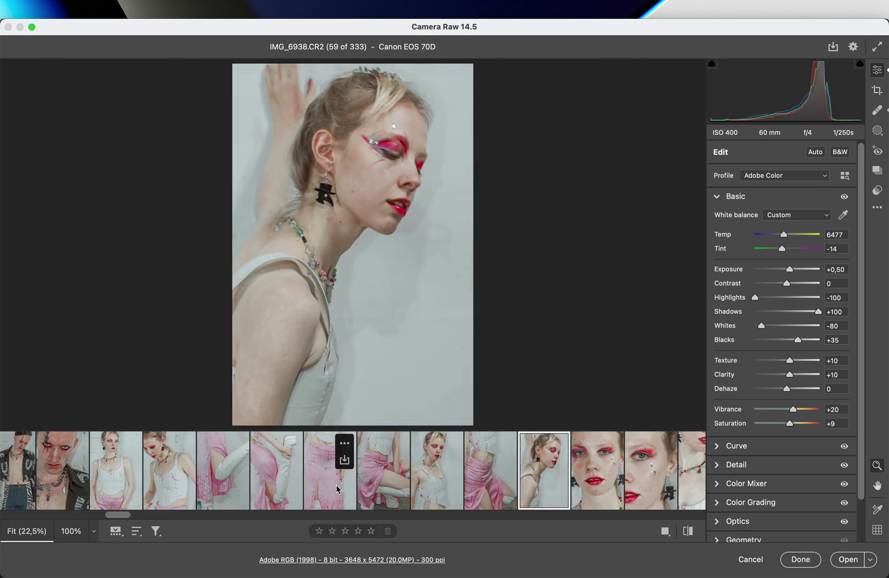
{"action": "scroll", "coordinate": [311, 488], "scroll_direction": "right", "scroll_amount": 5}
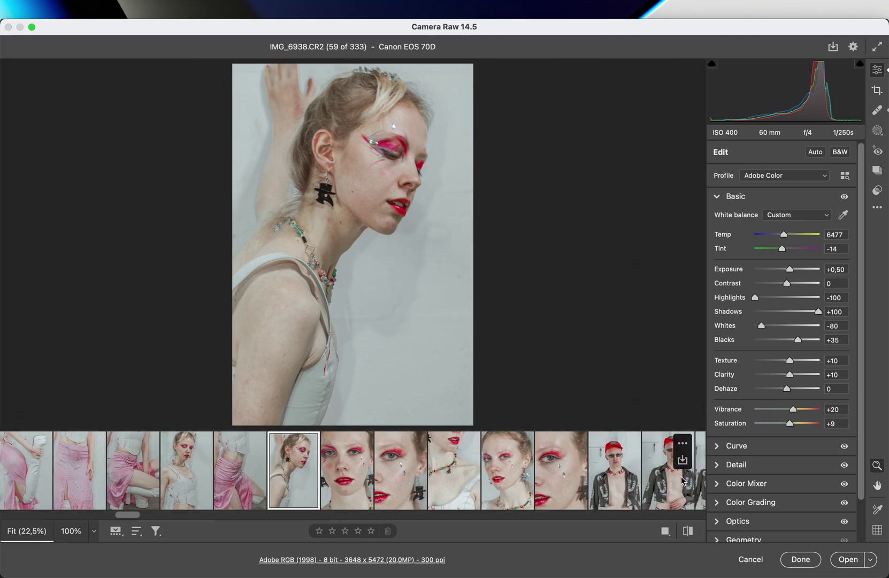
{"action": "left_click", "coordinate": [542, 489]}
{"action": "scroll", "coordinate": [486, 479], "scroll_direction": "left", "scroll_amount": 1}
{"action": "scroll", "coordinate": [486, 478], "scroll_direction": "left", "scroll_amount": 10}
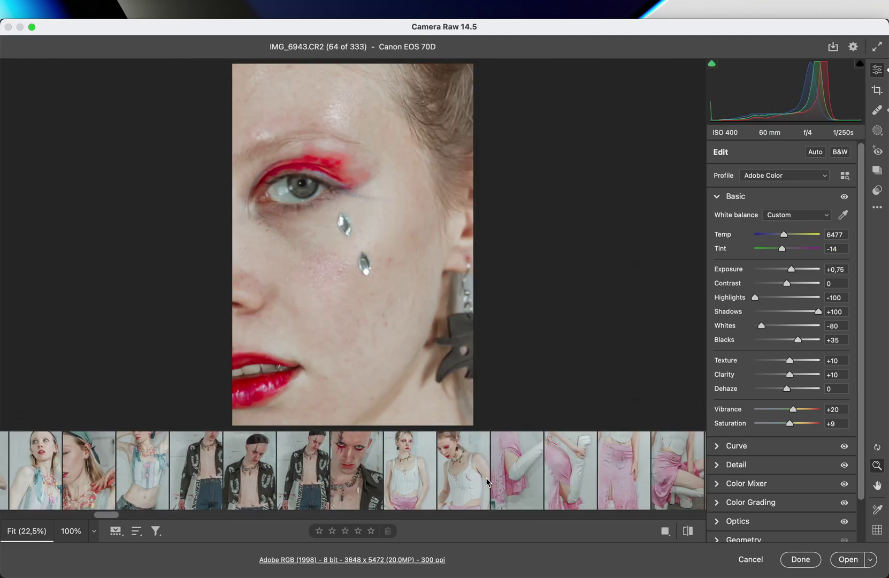
{"action": "left_click", "coordinate": [433, 485]}
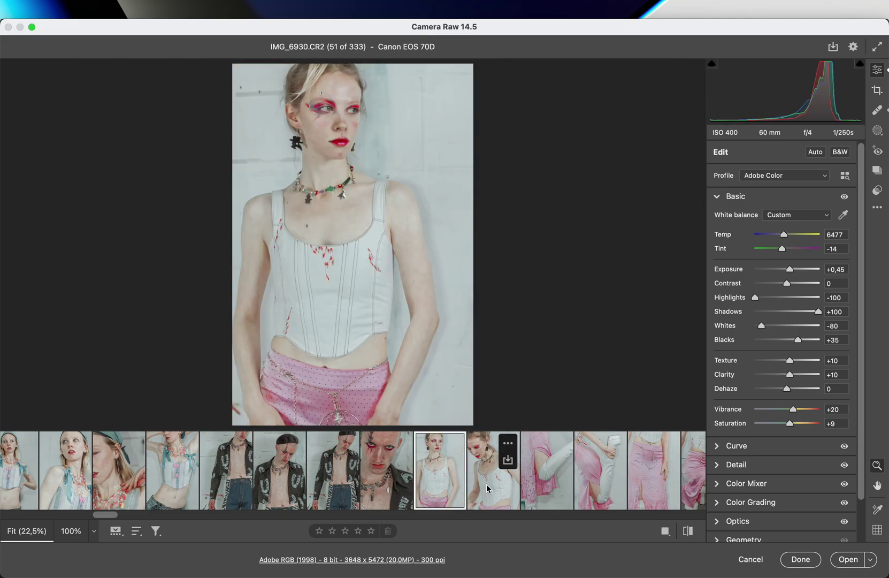
{"action": "left_click", "coordinate": [487, 486]}
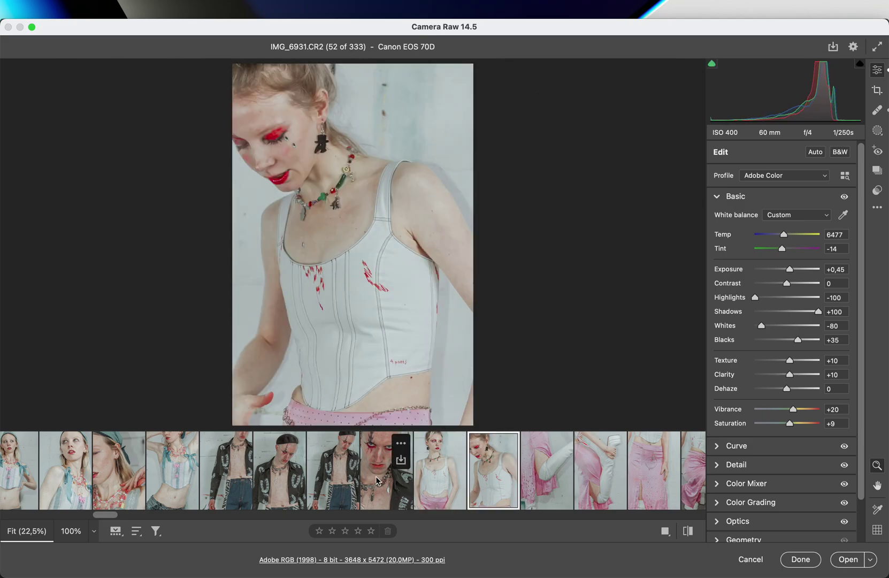
- Set the exposure of IMG_6929, the male model's face close-up, to +1,10 and show IMG_6928
{"action": "left_click", "coordinate": [382, 491]}
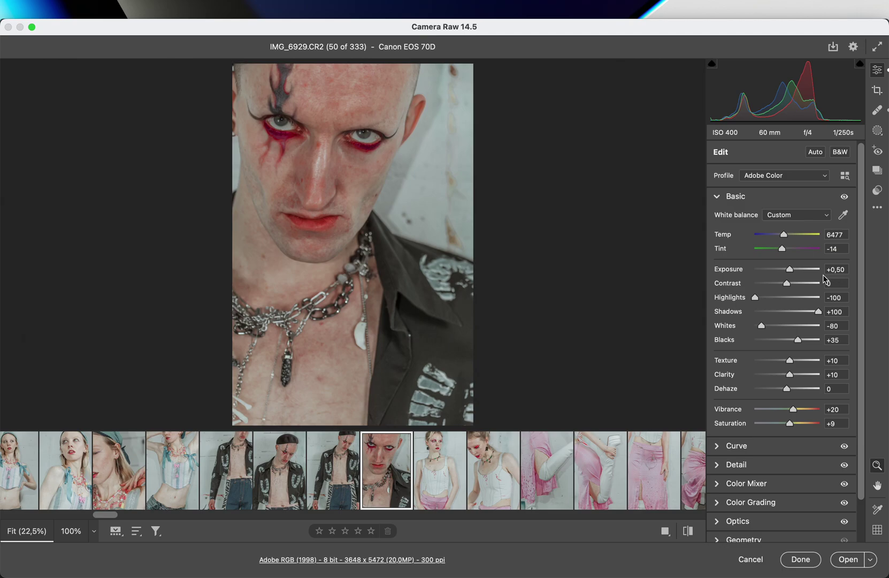
{"action": "left_click_drag", "start_coordinate": [798, 276], "coordinate": [794, 273]}
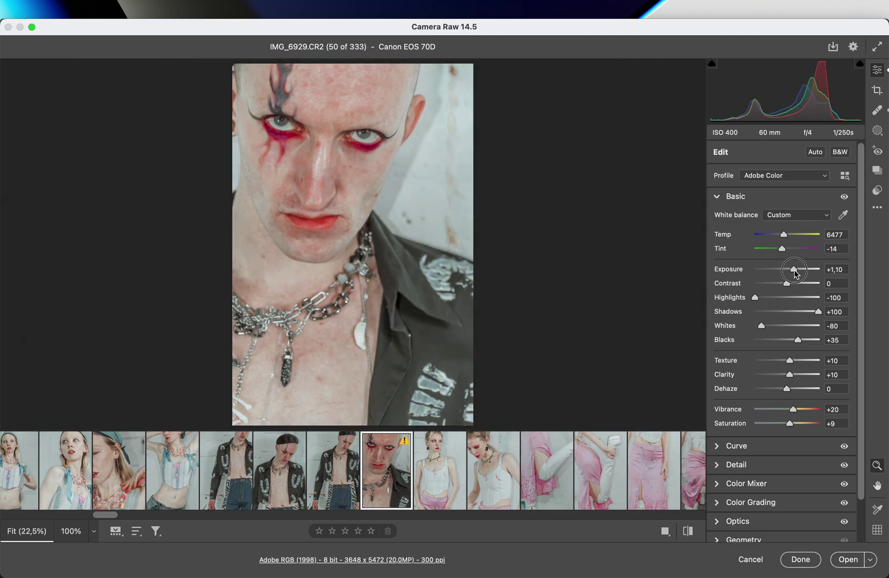
{"action": "left_click", "coordinate": [332, 489]}
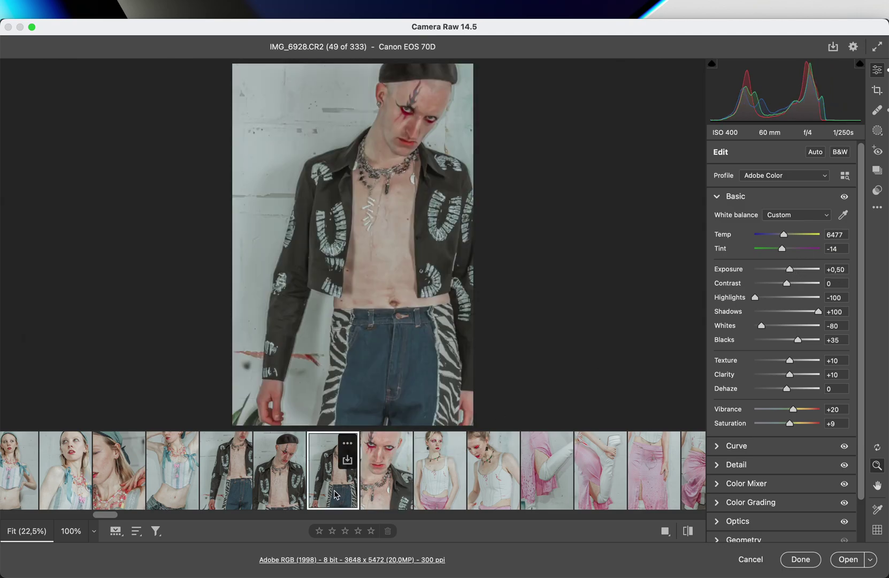
- Set the exposure of IMG_6928 and the two patterned-jacket photos before it to +0,75, and show IMG_6904
{"action": "left_click", "coordinate": [235, 489], "text": "shift"}
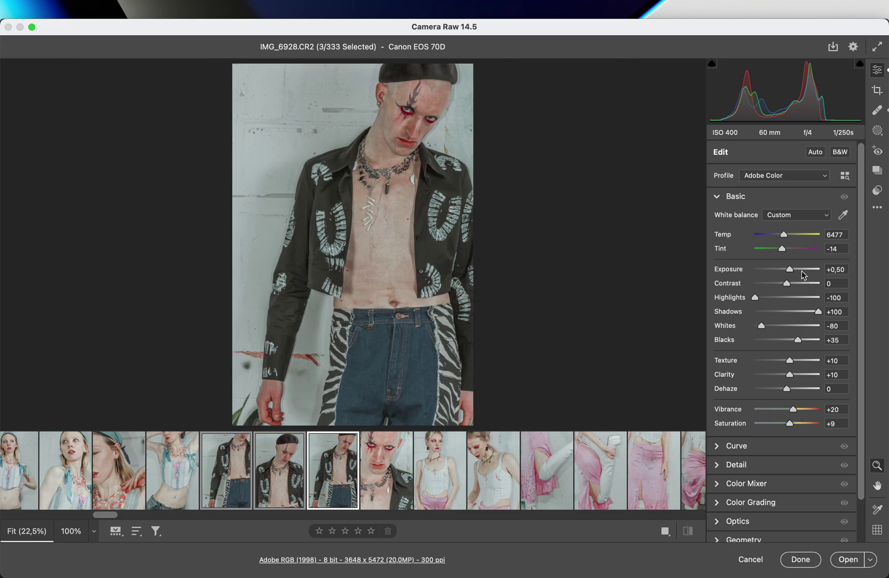
{"action": "left_click_drag", "start_coordinate": [792, 273], "coordinate": [793, 273]}
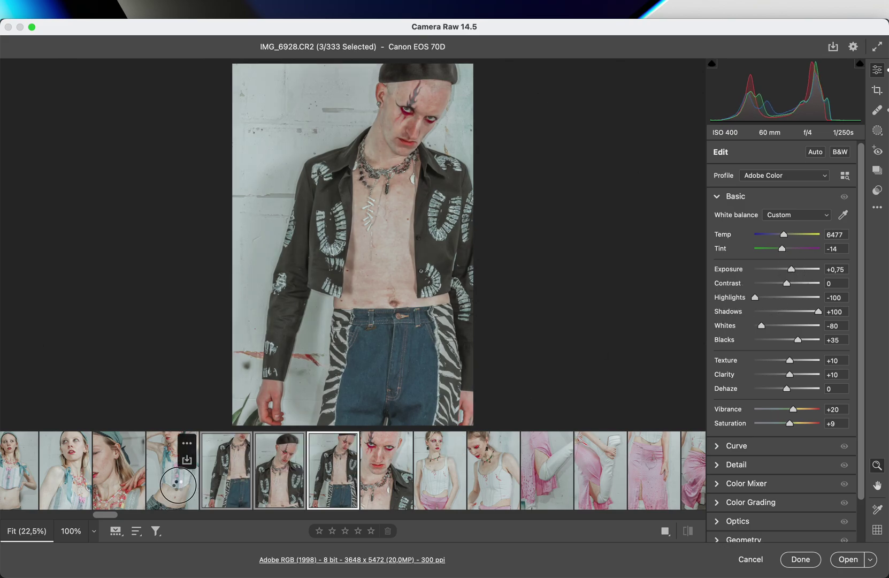
{"action": "left_click", "coordinate": [178, 485]}
- Rotate IMG_6898, the sideways portrait with raised arms, clockwise to upright and return to the edit settings
{"action": "scroll", "coordinate": [177, 483], "scroll_direction": "left", "scroll_amount": 4}
{"action": "scroll", "coordinate": [203, 483], "scroll_direction": "left", "scroll_amount": 1}
{"action": "left_click", "coordinate": [281, 490]}
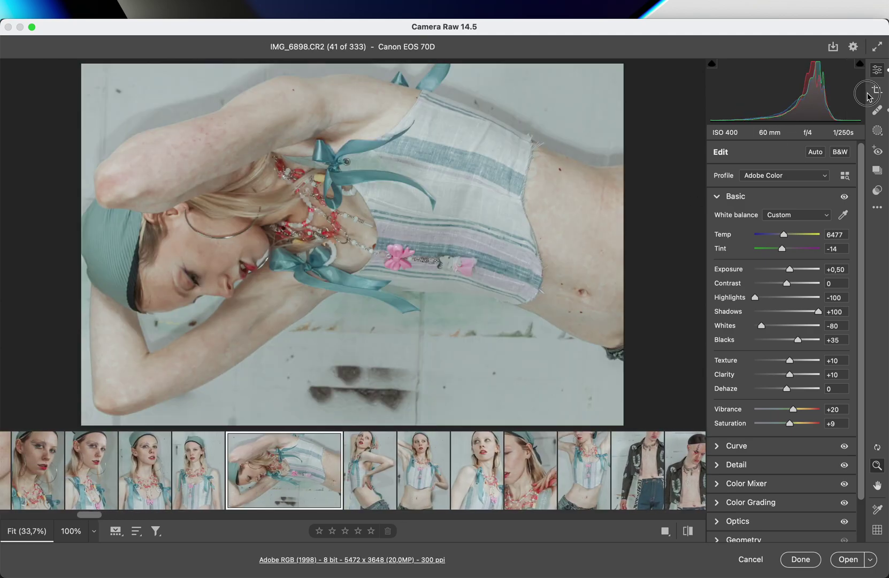
{"action": "left_click", "coordinate": [877, 90]}
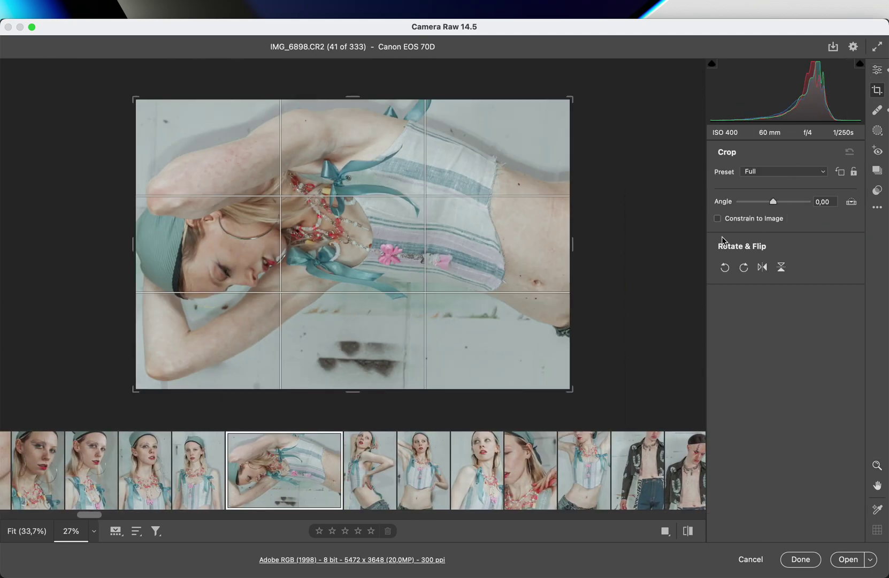
{"action": "left_click", "coordinate": [742, 267]}
{"action": "left_click", "coordinate": [877, 70]}
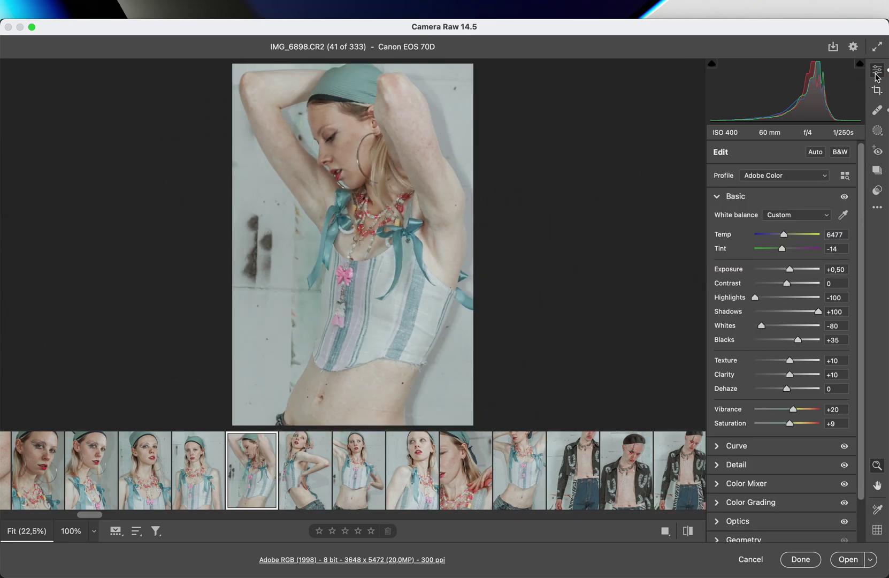
{"action": "left_click", "coordinate": [508, 482]}
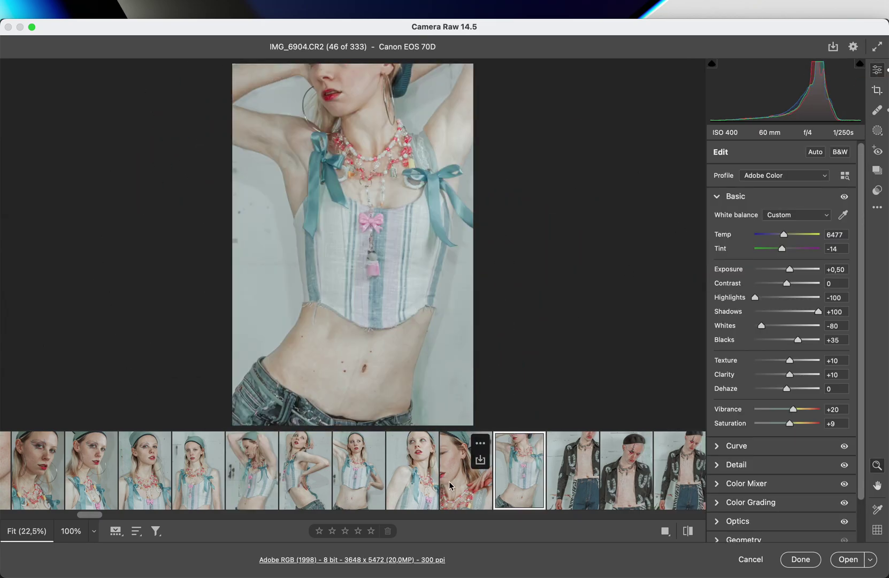
{"action": "scroll", "coordinate": [385, 479], "scroll_direction": "left", "scroll_amount": 5}
{"action": "scroll", "coordinate": [386, 483], "scroll_direction": "left", "scroll_amount": 5}
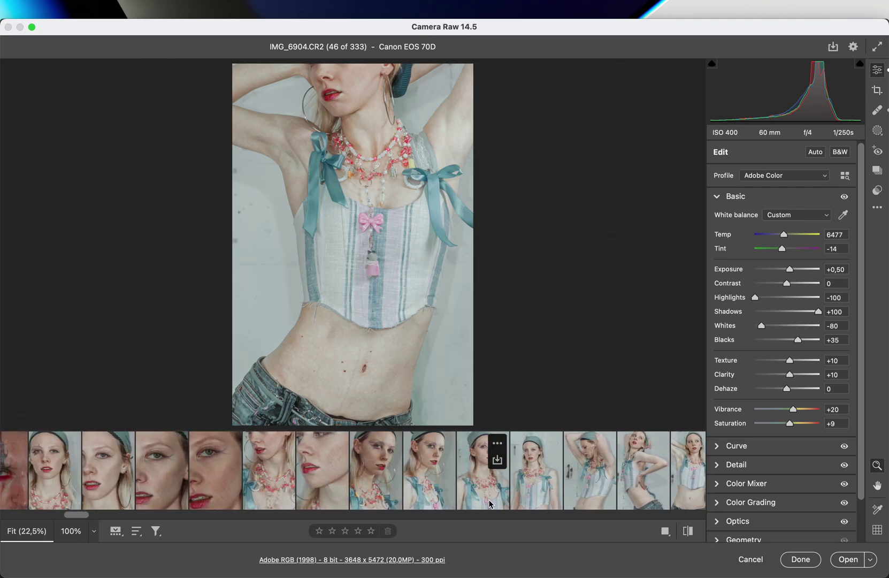
{"action": "left_click", "coordinate": [428, 489], "text": "shift"}
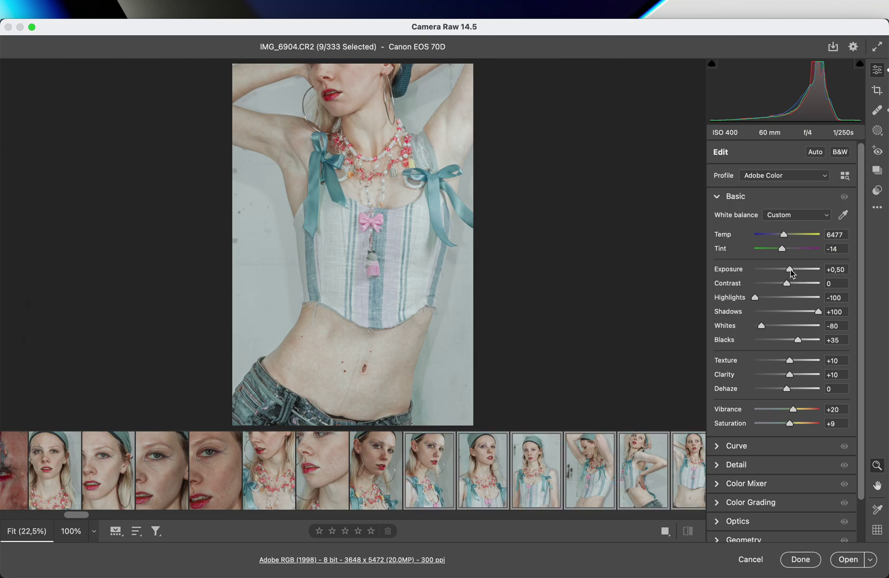
{"action": "scroll", "coordinate": [594, 484], "scroll_direction": "right", "scroll_amount": 5}
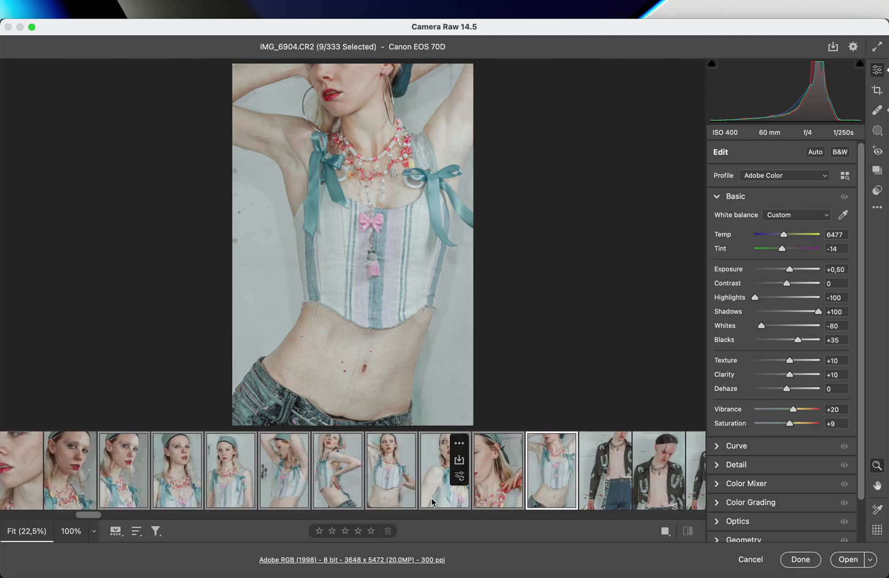
- Set the exposure of IMG_6903, the close-up with the hand on the shoulder, to +0,85
{"action": "left_click", "coordinate": [432, 498]}
{"action": "left_click", "coordinate": [496, 488]}
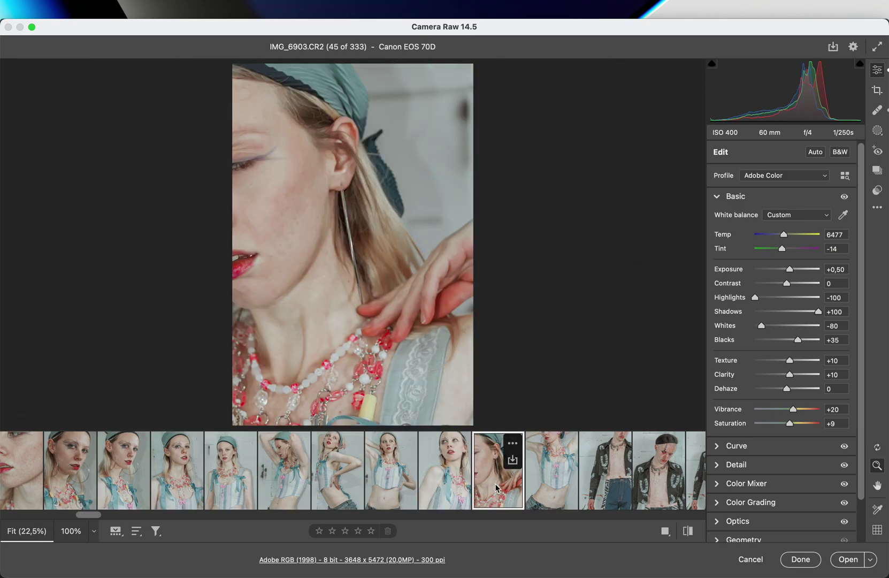
{"action": "left_click_drag", "start_coordinate": [789, 269], "coordinate": [794, 272]}
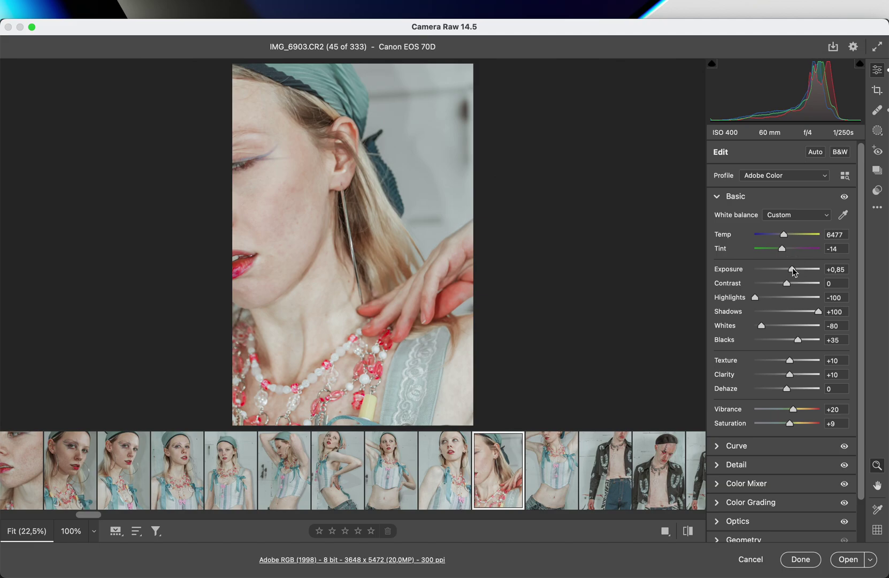
- Select the three green-headscarf portraits from IMG_6896 back to IMG_6894 and set their exposure to +0,75
{"action": "left_click", "coordinate": [392, 497]}
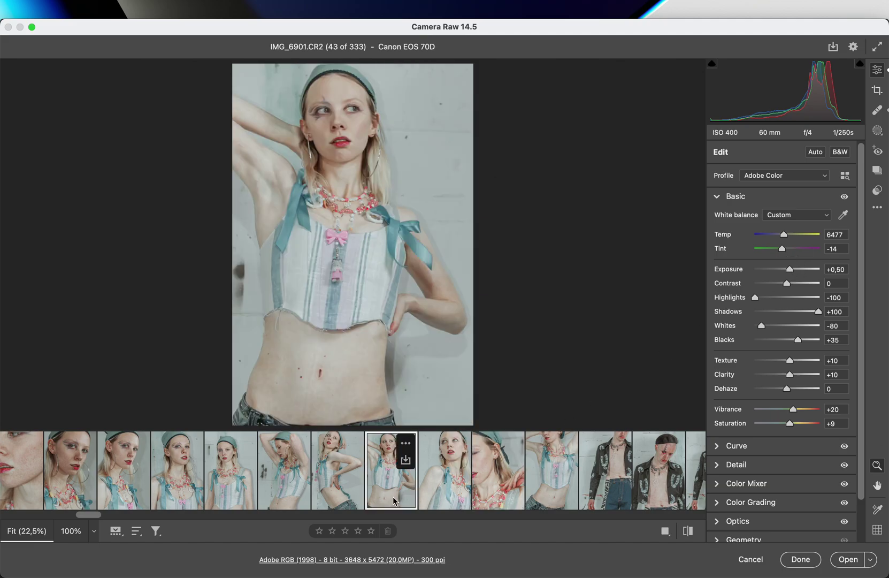
{"action": "scroll", "coordinate": [413, 489], "scroll_direction": "left", "scroll_amount": 5}
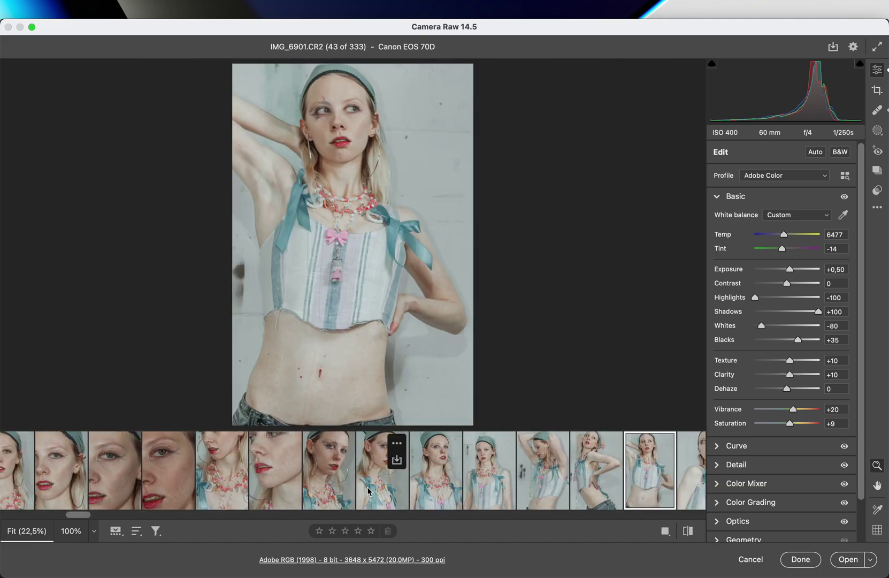
{"action": "left_click", "coordinate": [434, 479]}
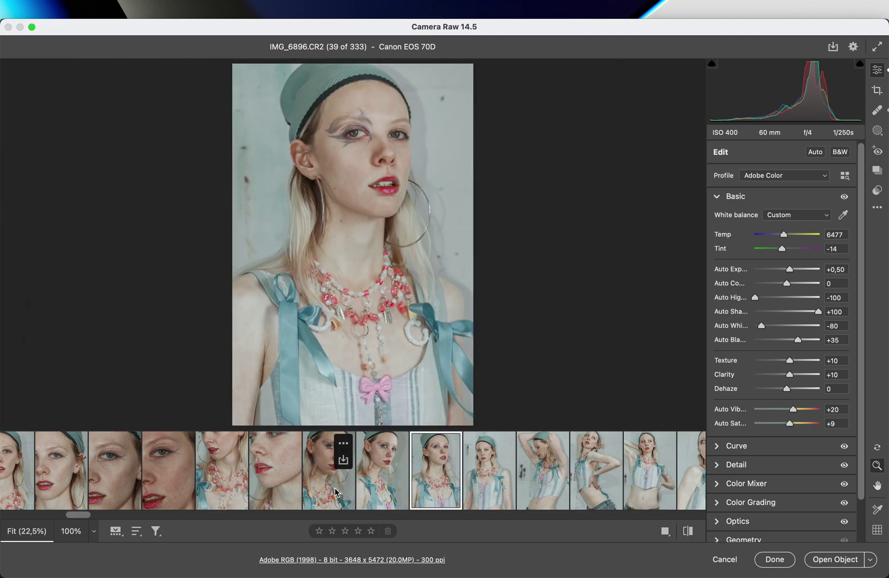
{"action": "left_click", "coordinate": [336, 491], "text": "shift"}
{"action": "left_click_drag", "start_coordinate": [789, 270], "coordinate": [791, 270]}
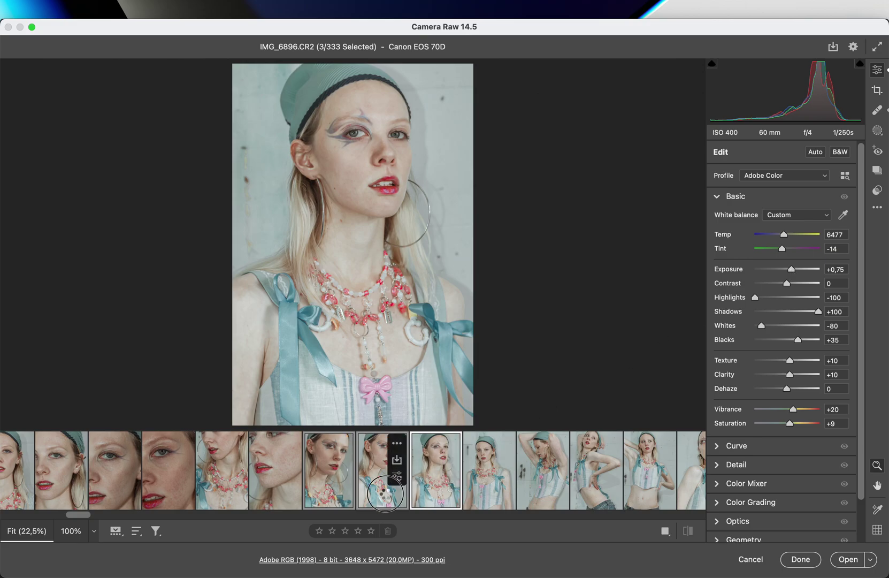
{"action": "left_click", "coordinate": [386, 491]}
- Raise the exposure of IMG_6894, the closest of the three headscarf portraits, to +0,85
{"action": "left_click", "coordinate": [337, 492]}
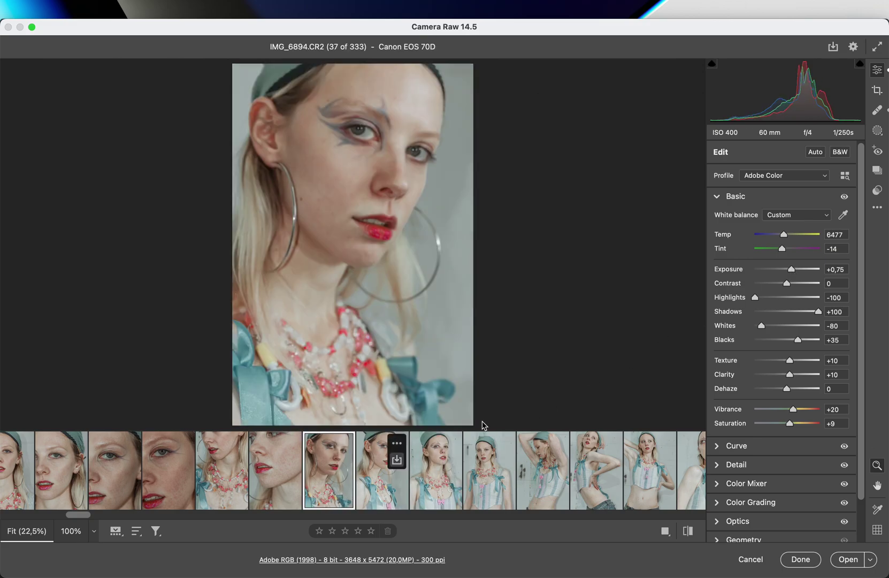
{"action": "left_click", "coordinate": [792, 272]}
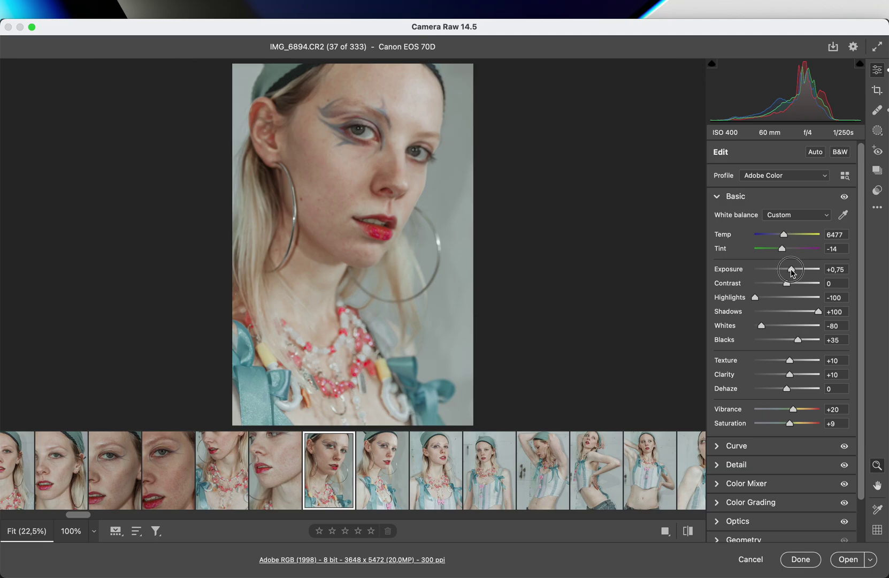
{"action": "left_click_drag", "start_coordinate": [791, 272], "coordinate": [793, 272]}
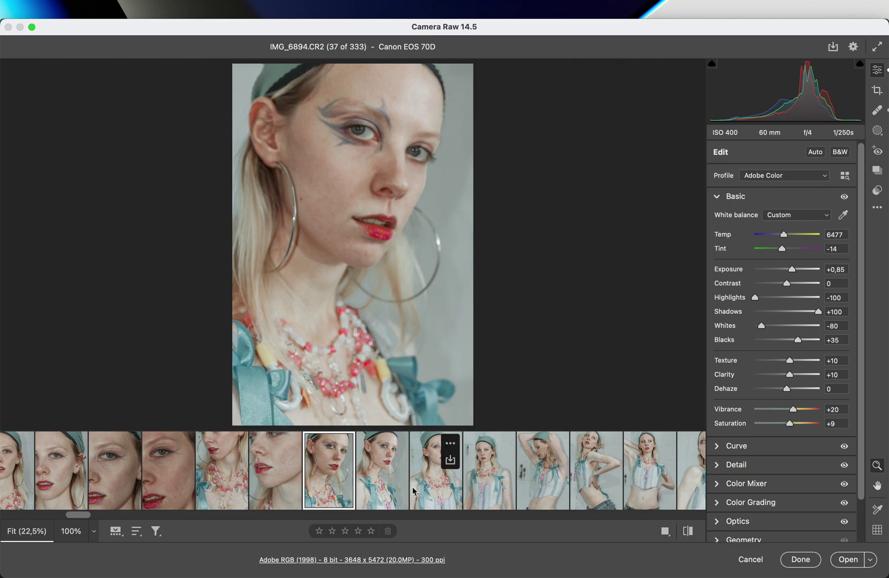
- Select the necklace close-up IMG_6892 together with IMG_6893 and set their exposure to +0,65
{"action": "left_click", "coordinate": [282, 496]}
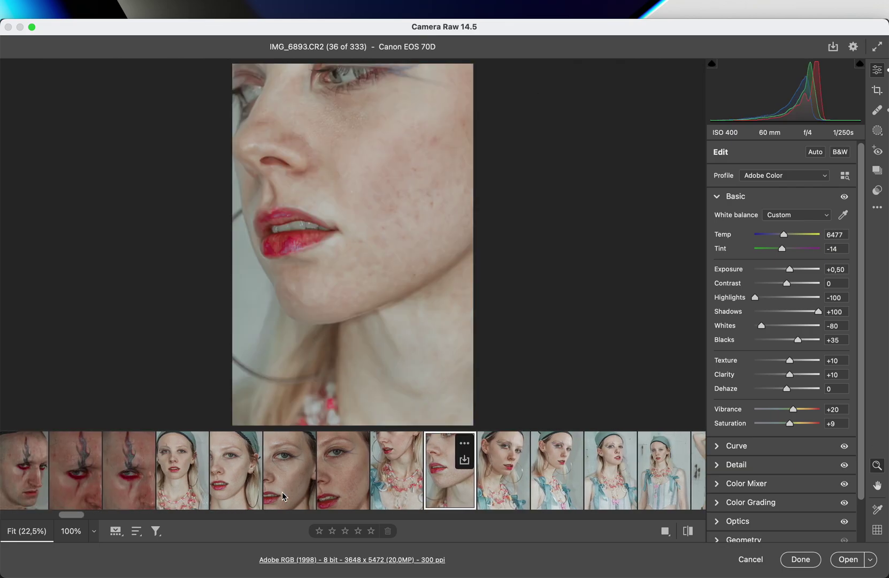
{"action": "left_click", "coordinate": [396, 474]}
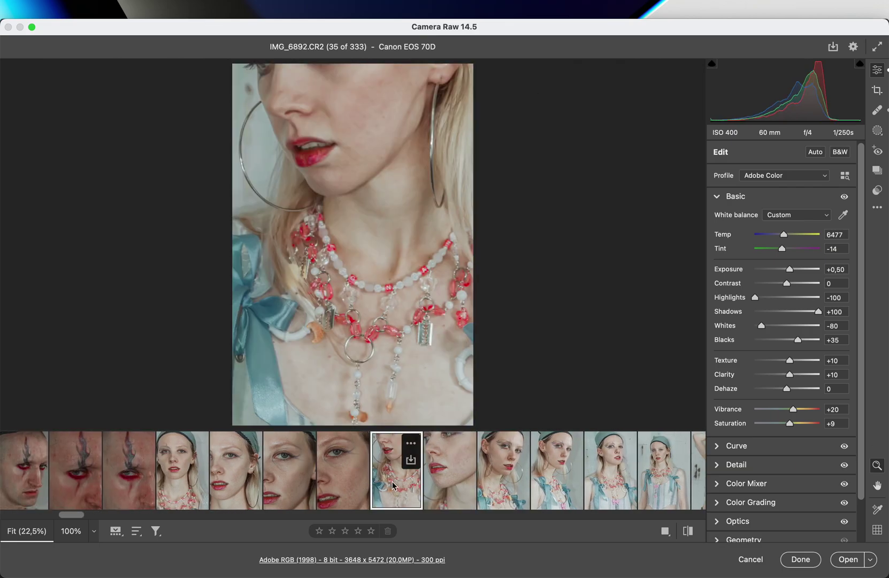
{"action": "left_click", "coordinate": [455, 479], "text": "shift"}
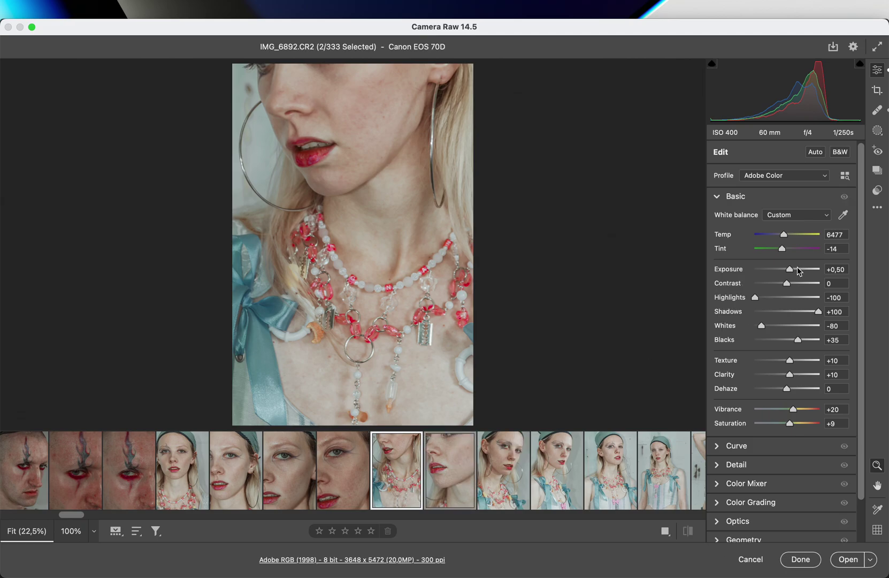
{"action": "left_click_drag", "start_coordinate": [790, 270], "coordinate": [792, 270]}
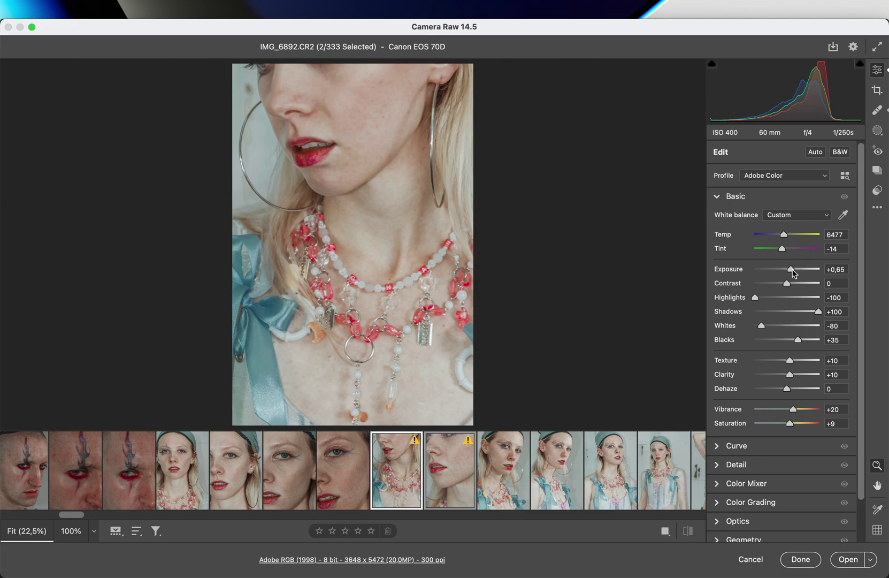
- Set the exposure of the half-face close-ups, IMG_6891 to +1,20 and IMG_6890 to +0,95, comparing with the neighbouring portrait
{"action": "left_click", "coordinate": [365, 467]}
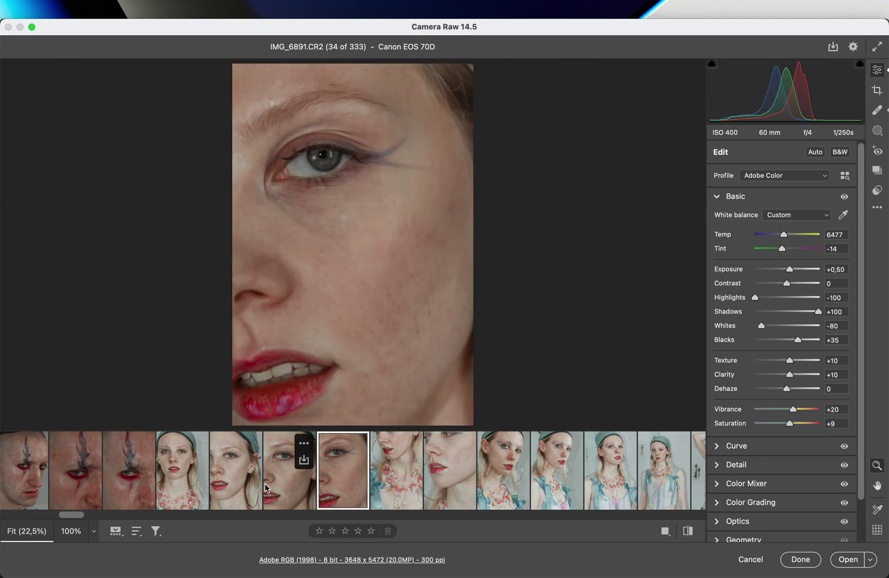
{"action": "left_click_drag", "start_coordinate": [798, 274], "coordinate": [796, 274]}
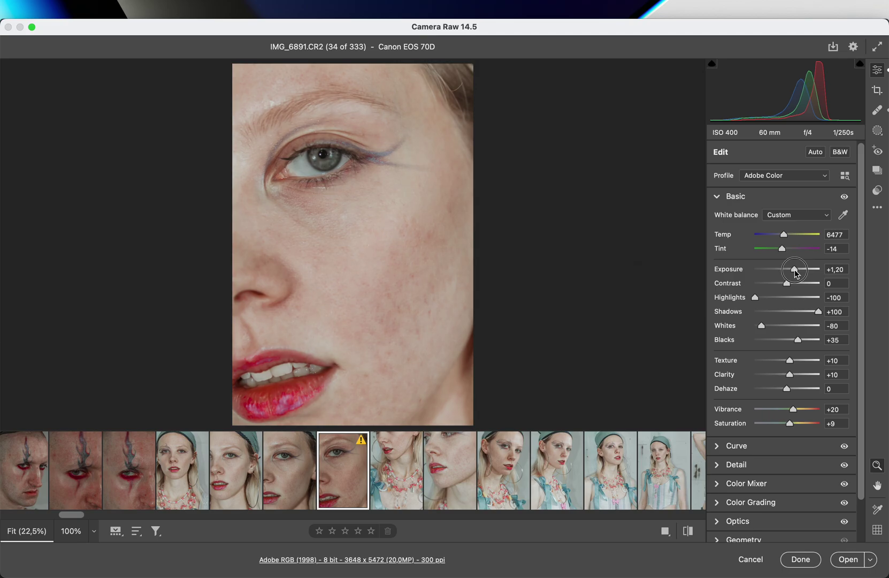
{"action": "left_click", "coordinate": [301, 499]}
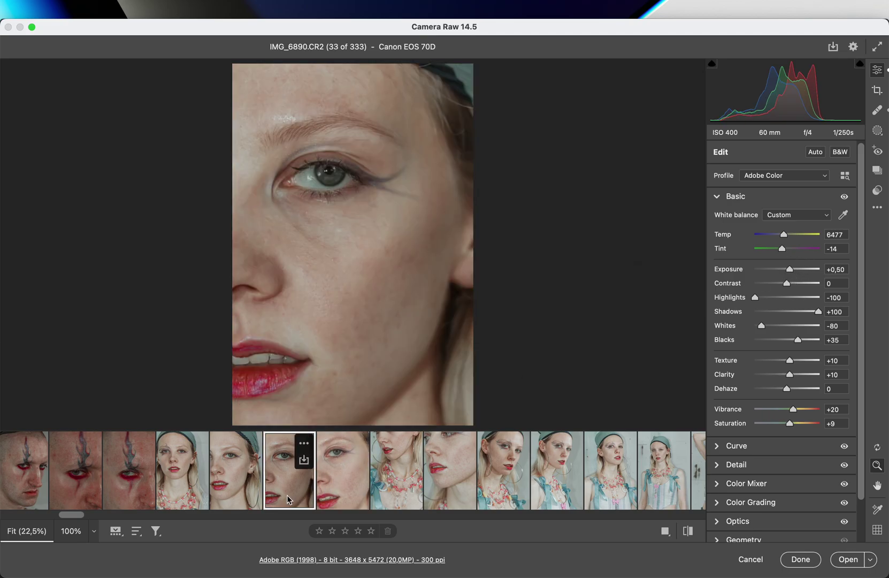
{"action": "left_click_drag", "start_coordinate": [793, 273], "coordinate": [796, 273]}
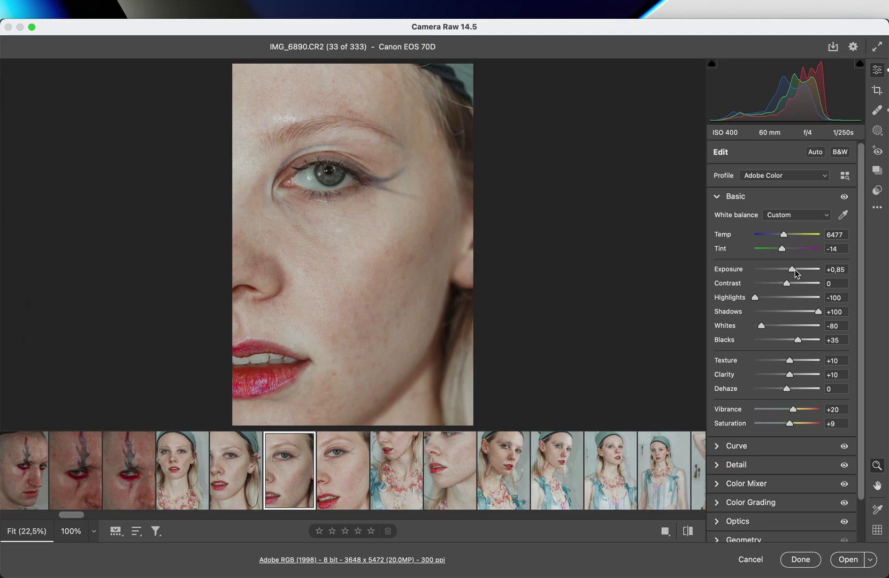
{"action": "left_click", "coordinate": [223, 486]}
{"action": "left_click", "coordinate": [298, 490]}
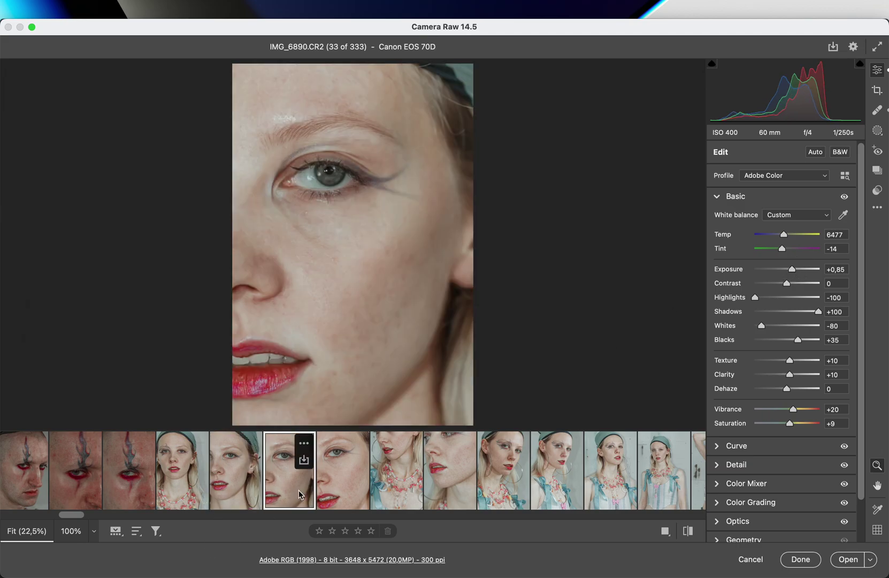
{"action": "left_click", "coordinate": [793, 271]}
{"action": "left_click_drag", "start_coordinate": [793, 271], "coordinate": [794, 270]}
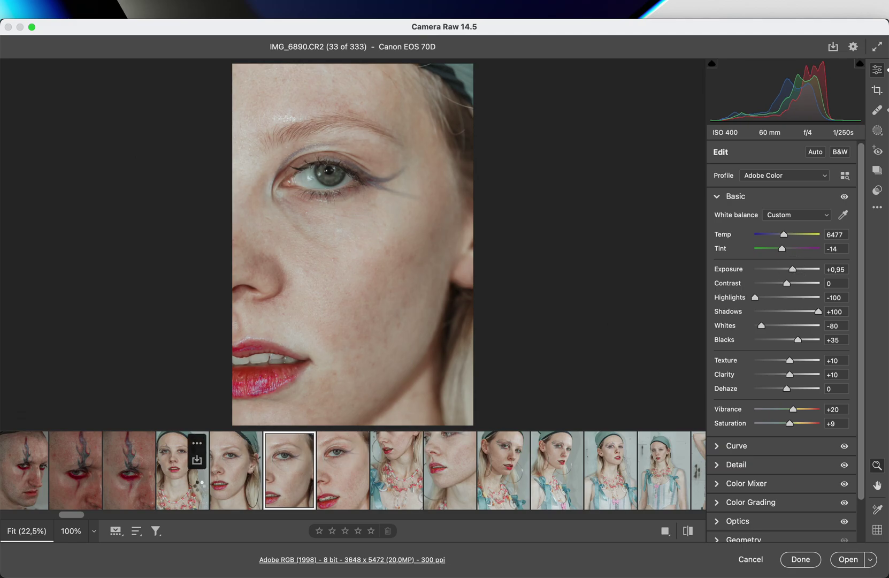
- Select the male model's three eye-makeup close-ups from IMG_6864 back to IMG_6862, set their exposure to +1,55 and check them individually
{"action": "left_click", "coordinate": [198, 485]}
{"action": "scroll", "coordinate": [198, 485], "scroll_direction": "left", "scroll_amount": 6}
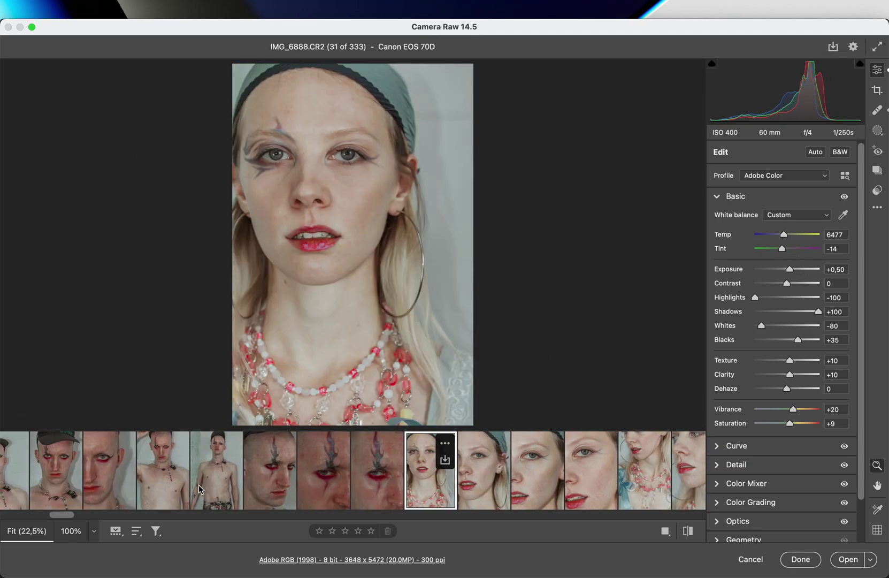
{"action": "left_click", "coordinate": [440, 486]}
{"action": "left_click", "coordinate": [342, 476], "text": "shift"}
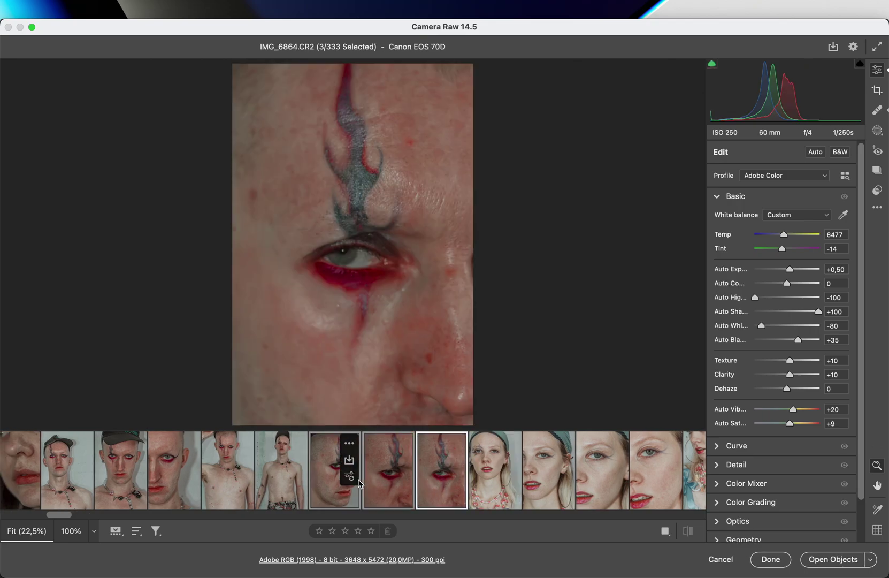
{"action": "left_click_drag", "start_coordinate": [793, 269], "coordinate": [797, 273]}
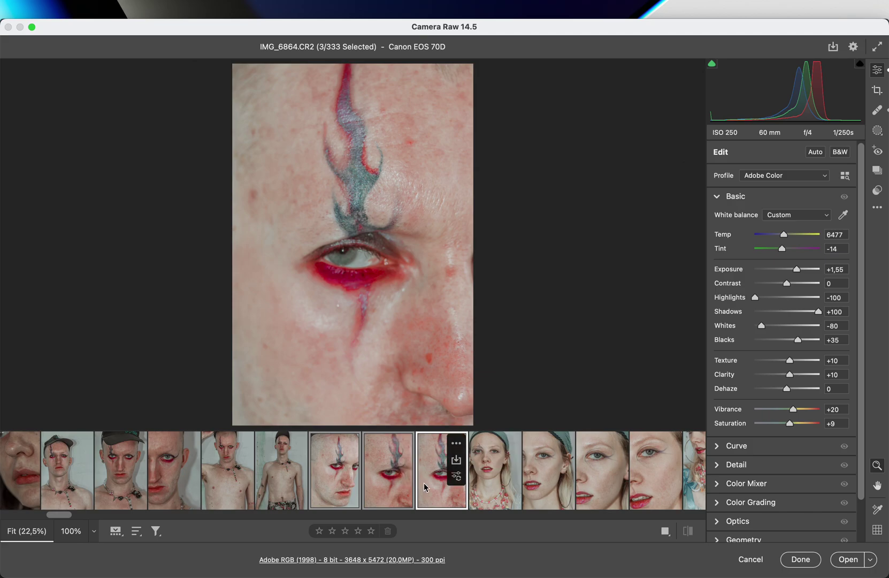
{"action": "left_click", "coordinate": [385, 489]}
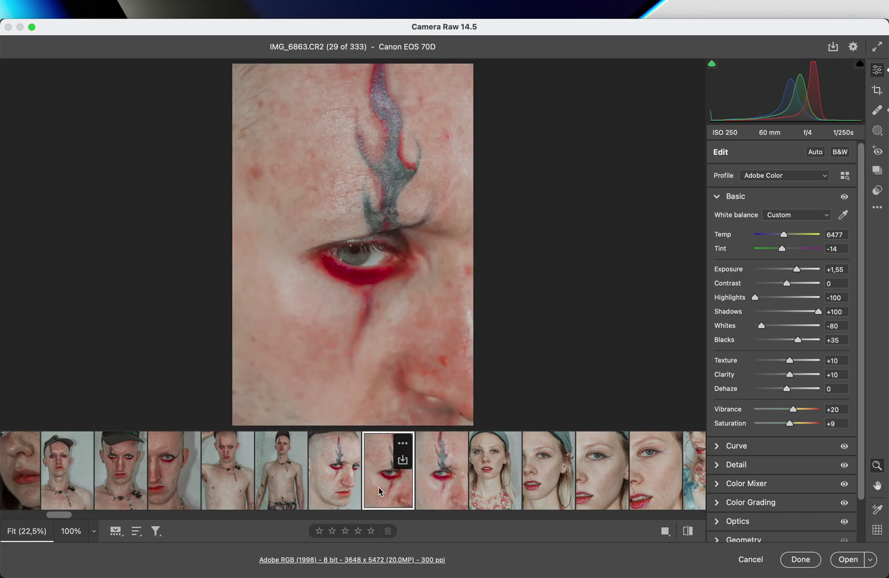
{"action": "left_click", "coordinate": [342, 492]}
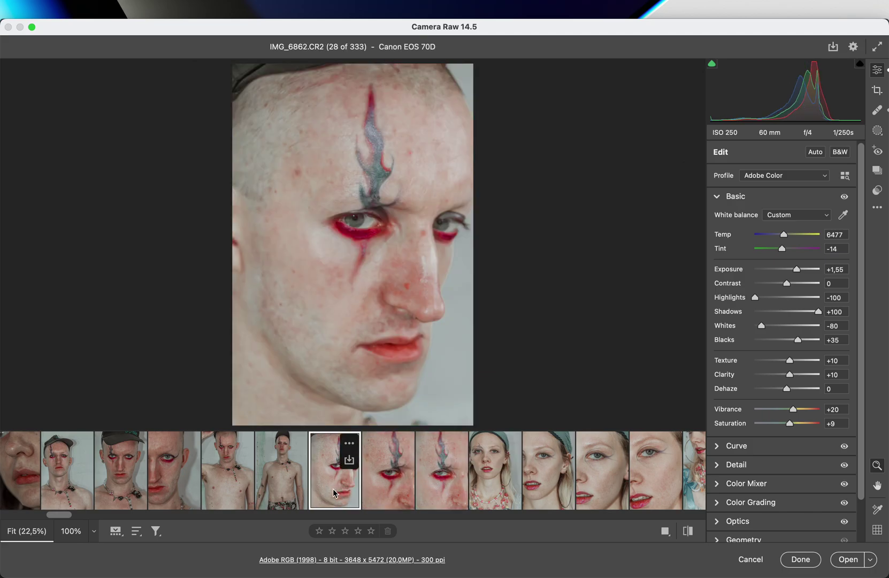
- Select the male model's torso shot IMG_6861 together with the preceding torso shot and set their exposure to +1,00
{"action": "left_click", "coordinate": [280, 489]}
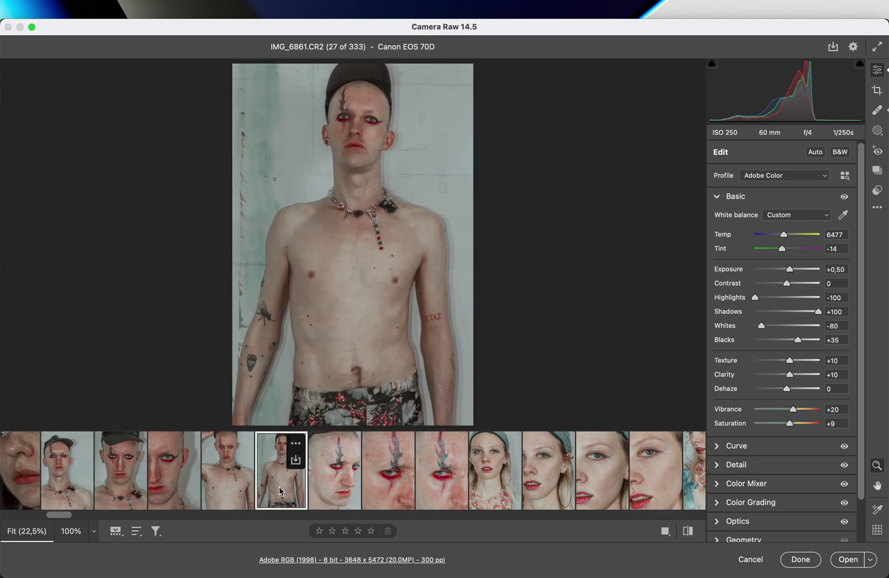
{"action": "scroll", "coordinate": [281, 486], "scroll_direction": "left", "scroll_amount": 10}
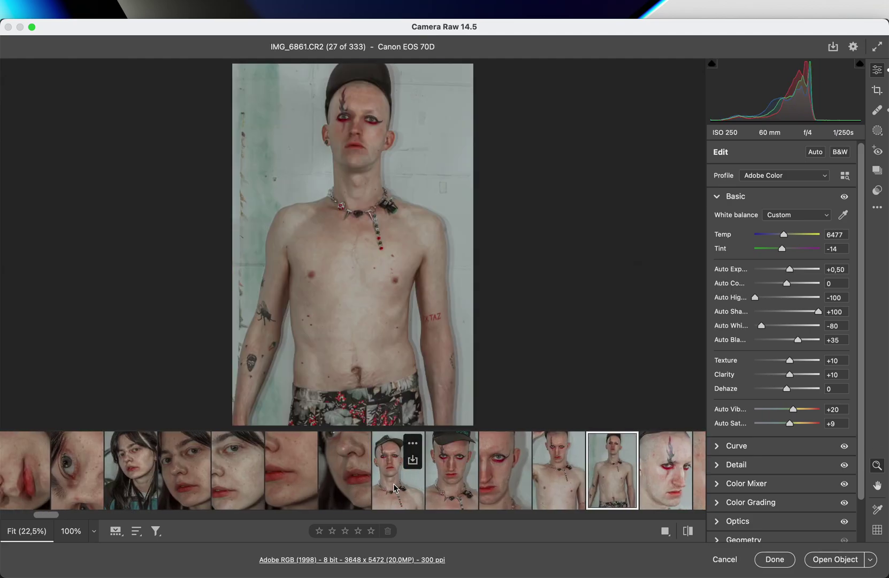
{"action": "key", "text": "shift"}
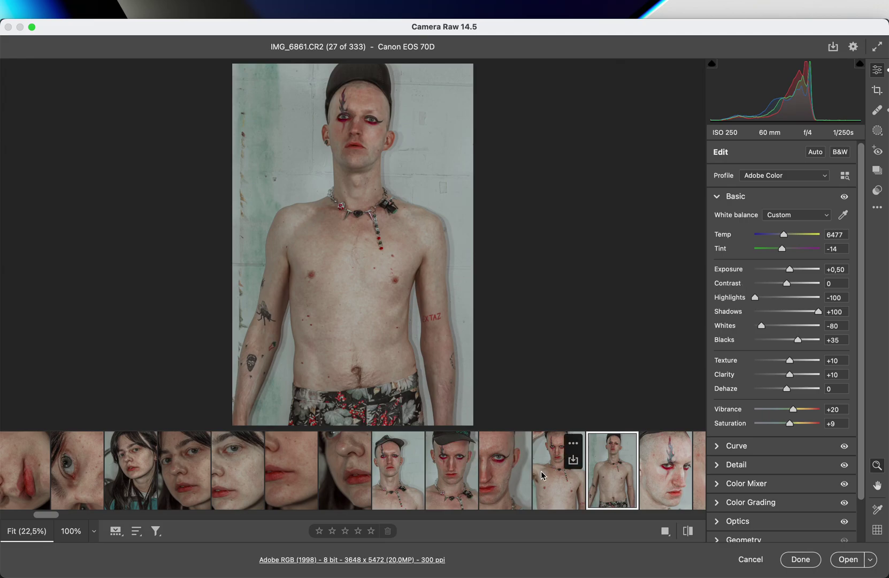
{"action": "left_click", "coordinate": [546, 472], "text": "shift"}
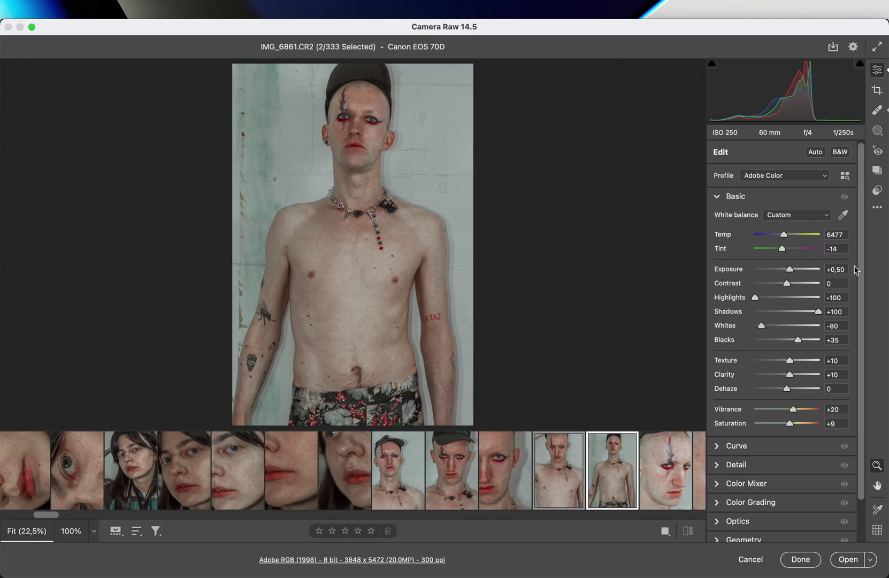
{"action": "left_click", "coordinate": [794, 269]}
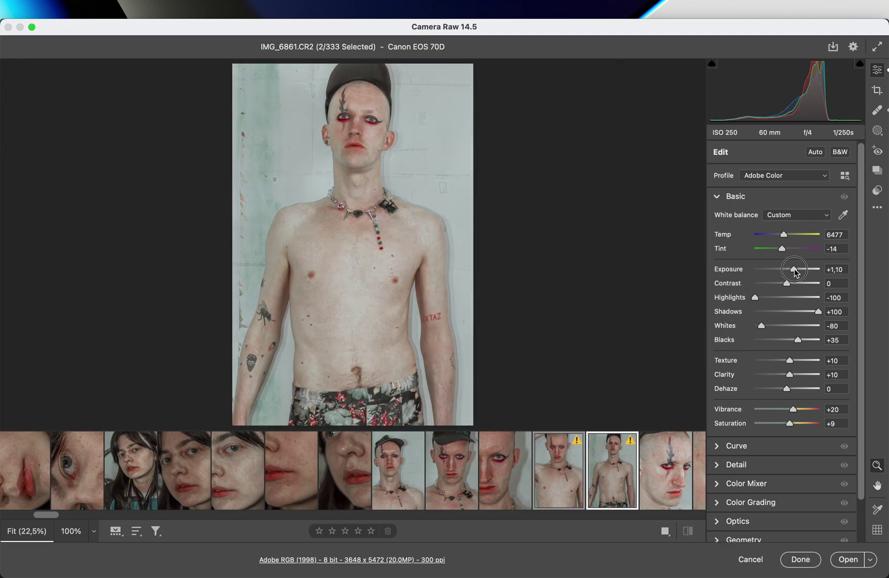
{"action": "left_click_drag", "start_coordinate": [795, 272], "coordinate": [793, 270]}
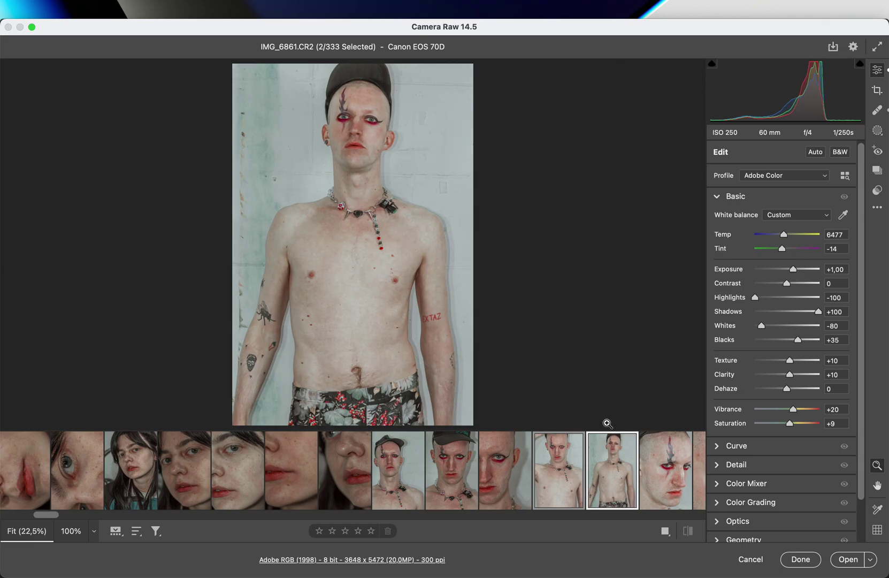
- Set the exposure of the half-face close-up IMG_6859 and the preceding capped portrait to +1,40, and of IMG_6857 to +1,00
{"action": "left_click", "coordinate": [496, 481]}
{"action": "left_click", "coordinate": [452, 471], "text": "shift"}
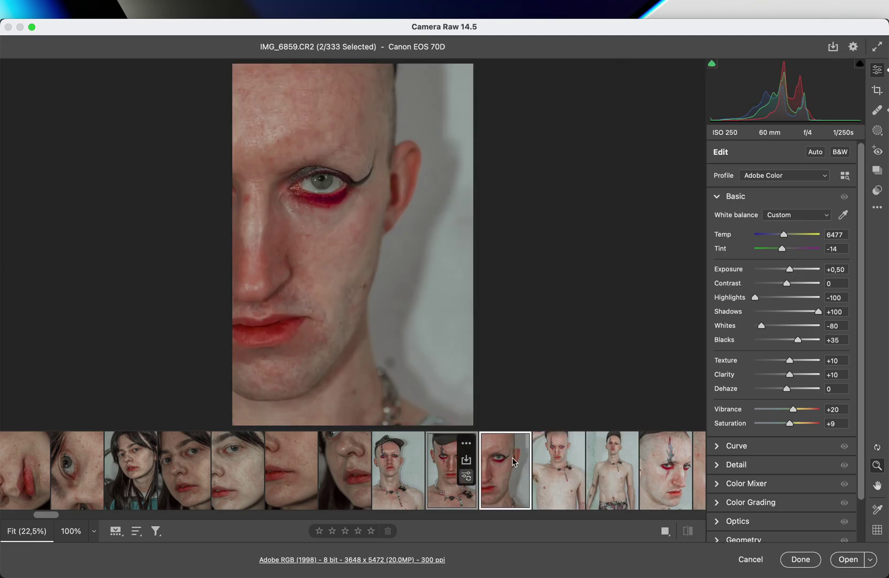
{"action": "left_click_drag", "start_coordinate": [793, 269], "coordinate": [798, 270]}
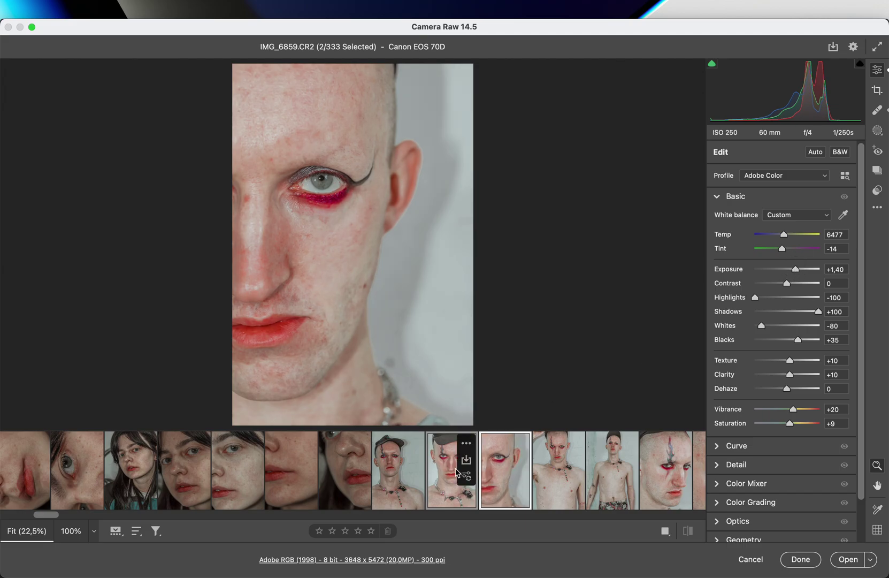
{"action": "left_click", "coordinate": [402, 484]}
{"action": "left_click_drag", "start_coordinate": [797, 272], "coordinate": [795, 274]}
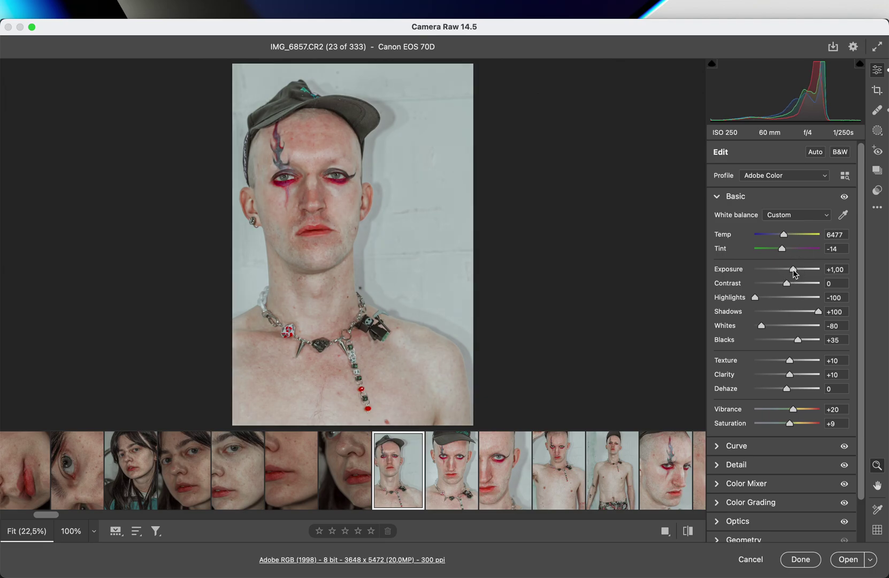
- Rotate the sideways eye close-up IMG_6813 clockwise into landscape orientation
{"action": "left_click", "coordinate": [350, 476]}
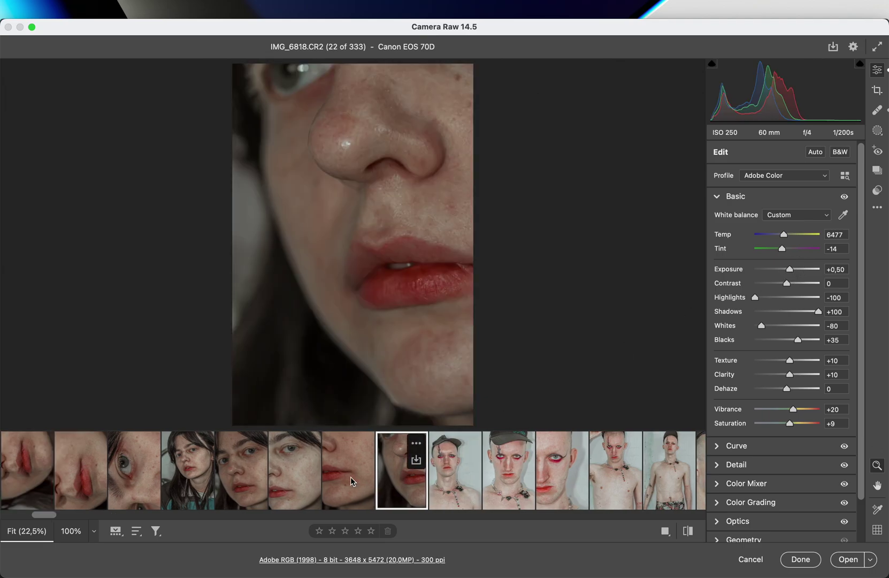
{"action": "scroll", "coordinate": [350, 477], "scroll_direction": "left", "scroll_amount": 10}
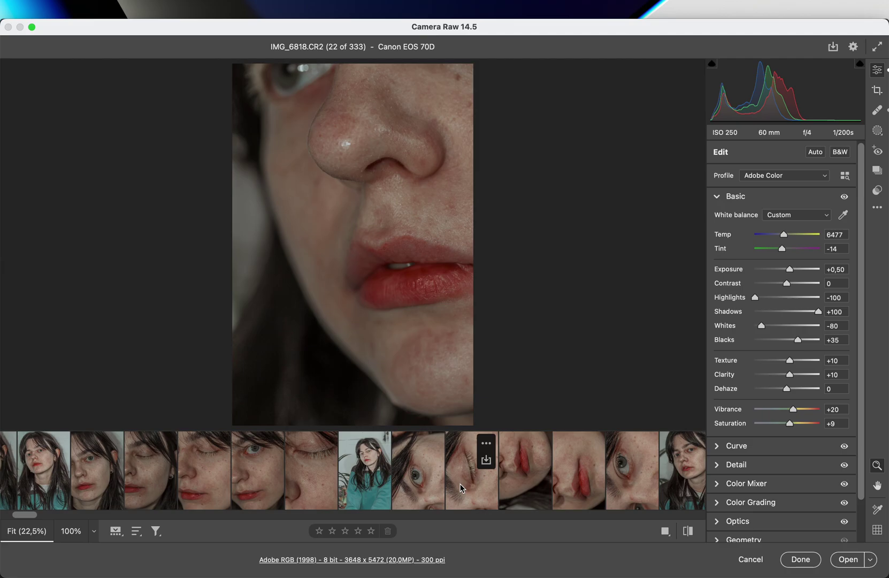
{"action": "scroll", "coordinate": [461, 488], "scroll_direction": "right", "scroll_amount": 8}
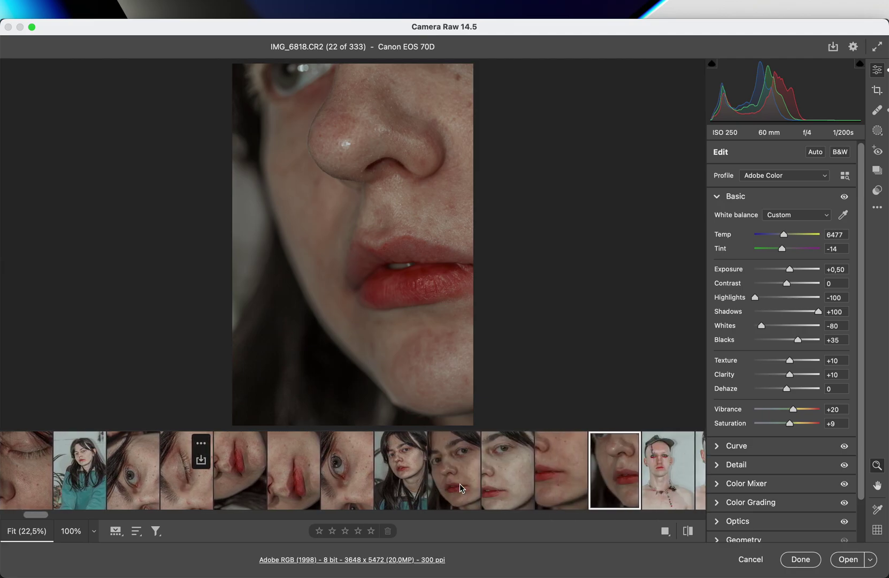
{"action": "left_click", "coordinate": [345, 482]}
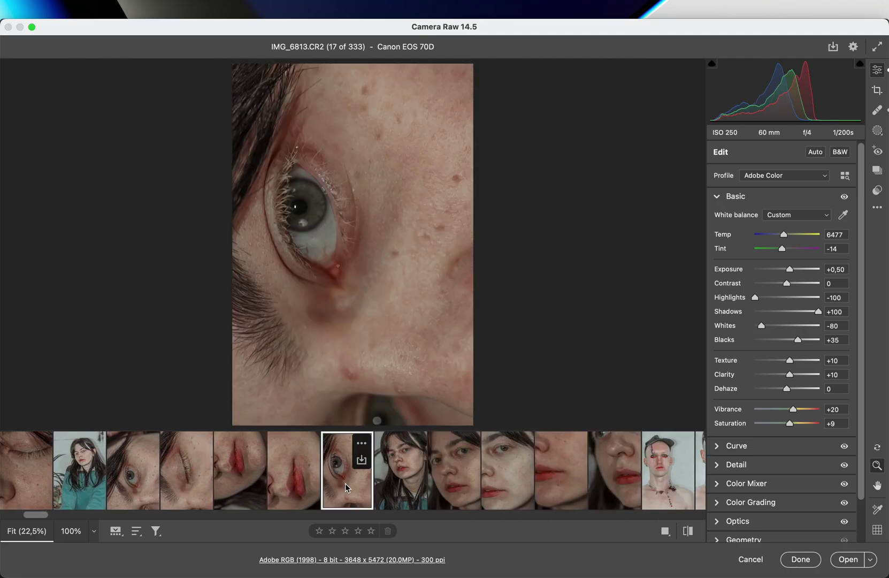
{"action": "left_click", "coordinate": [877, 90]}
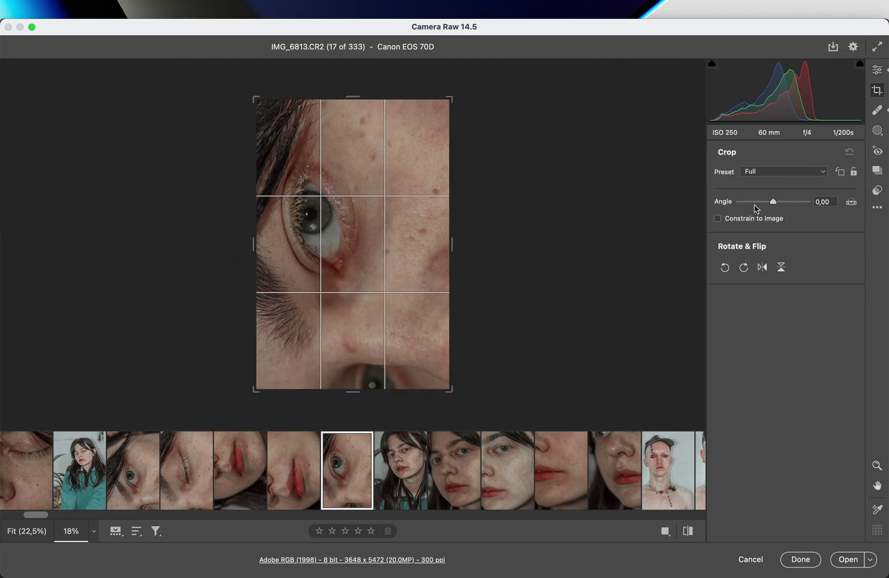
{"action": "left_click", "coordinate": [747, 267]}
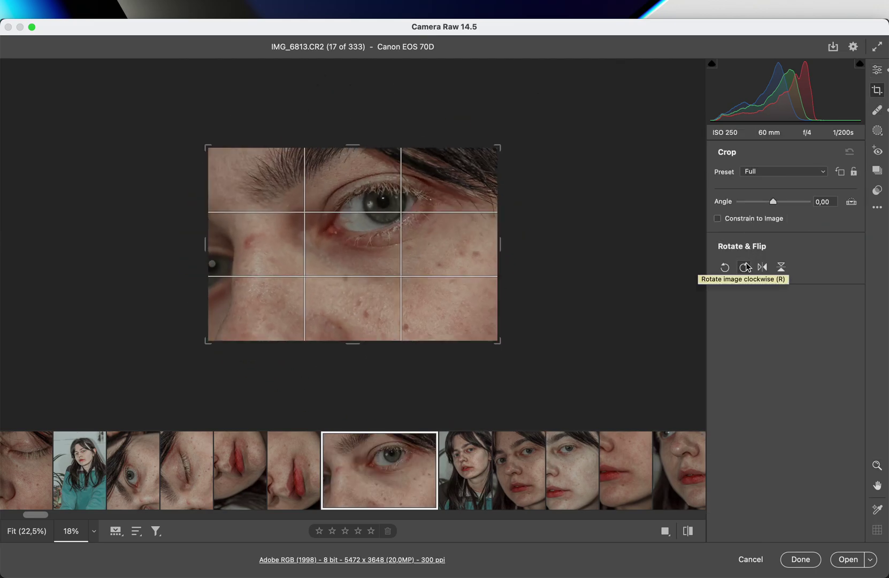
- Select the four sideways eye and lip close-ups from IMG_6812 backwards and rotate them all clockwise
{"action": "left_click", "coordinate": [294, 480]}
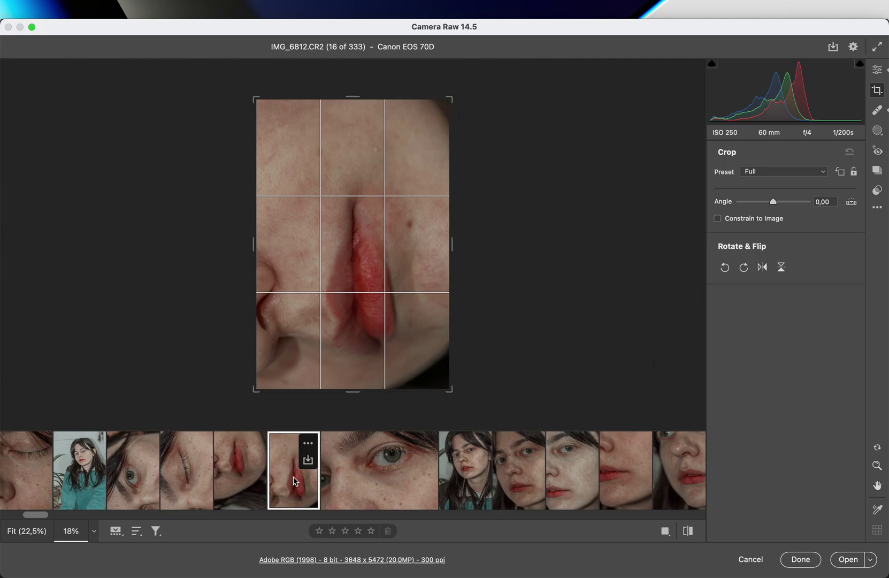
{"action": "left_click", "coordinate": [152, 482], "text": "shift"}
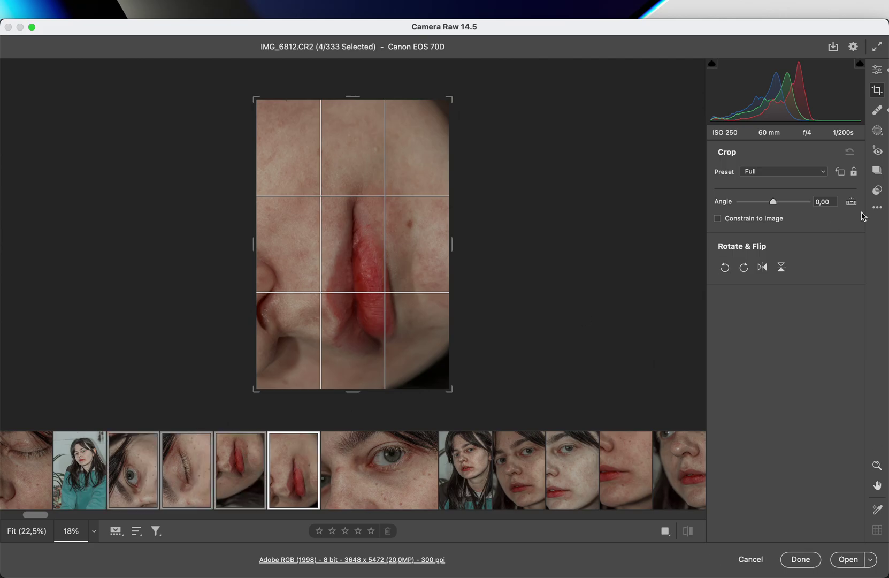
{"action": "left_click", "coordinate": [743, 267]}
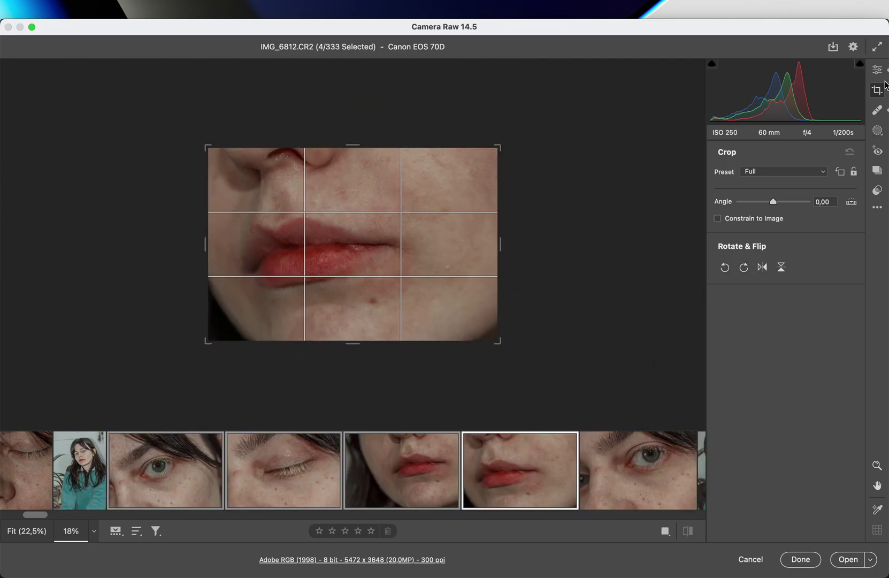
{"action": "scroll", "coordinate": [468, 471], "scroll_direction": "left", "scroll_amount": 10}
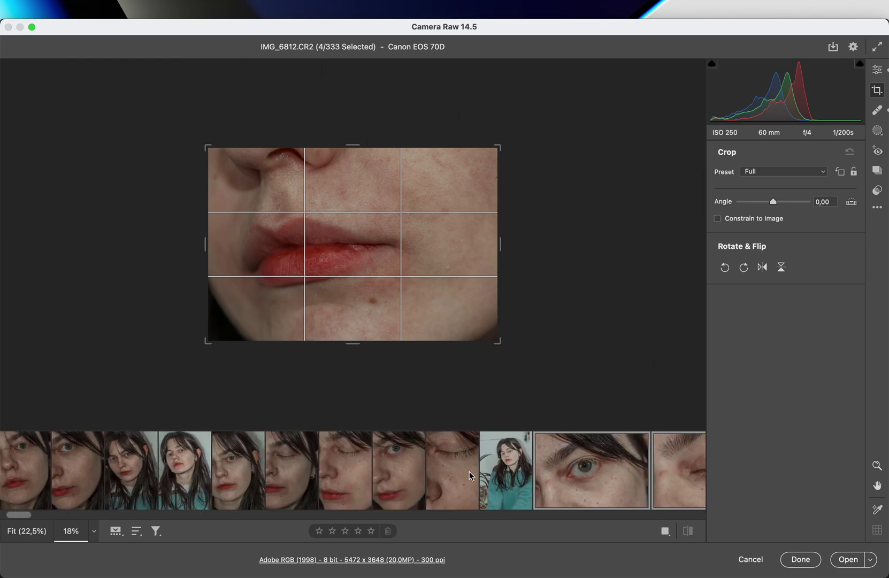
{"action": "scroll", "coordinate": [468, 472], "scroll_direction": "right", "scroll_amount": 10}
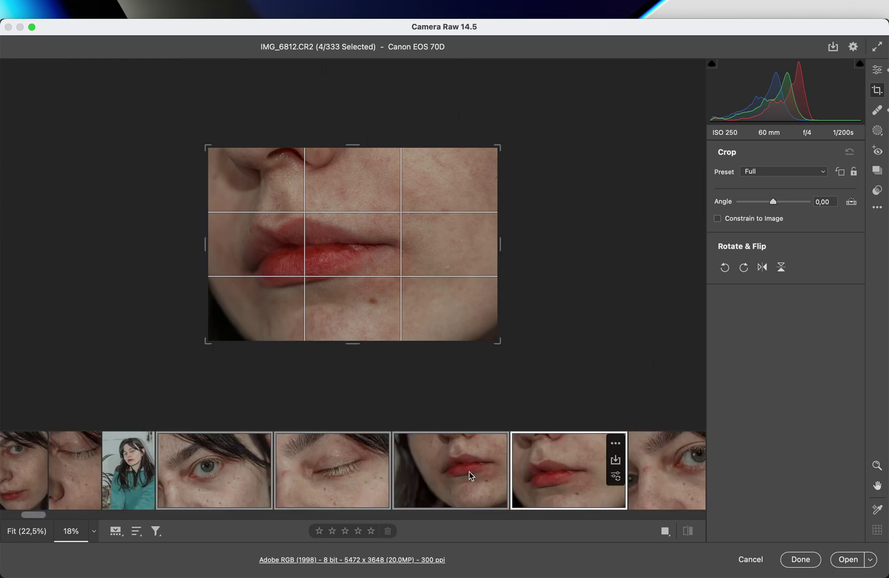
- Set the exposure of all photos from IMG_6818 back to the first one to +1,50, and of the portrait IMG_6802 to +0,95
{"action": "left_click", "coordinate": [877, 70]}
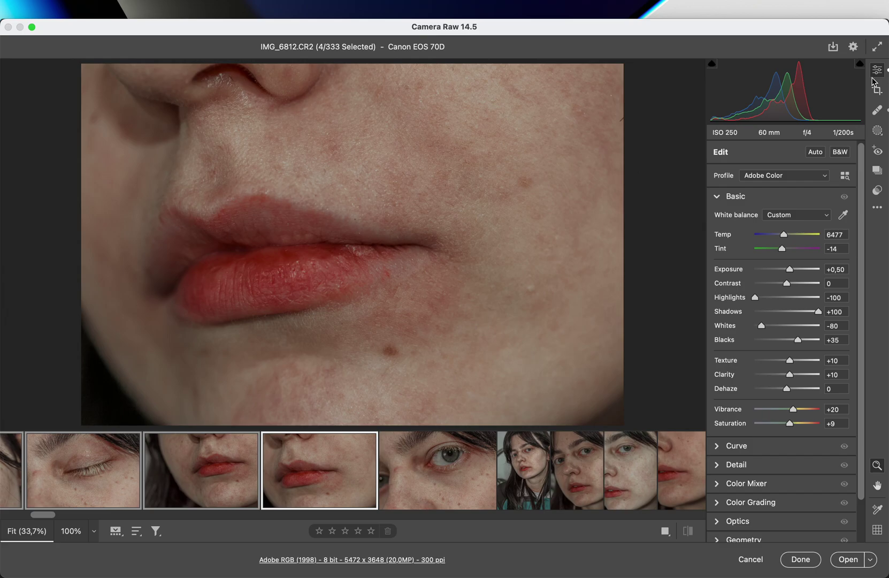
{"action": "left_click", "coordinate": [567, 455]}
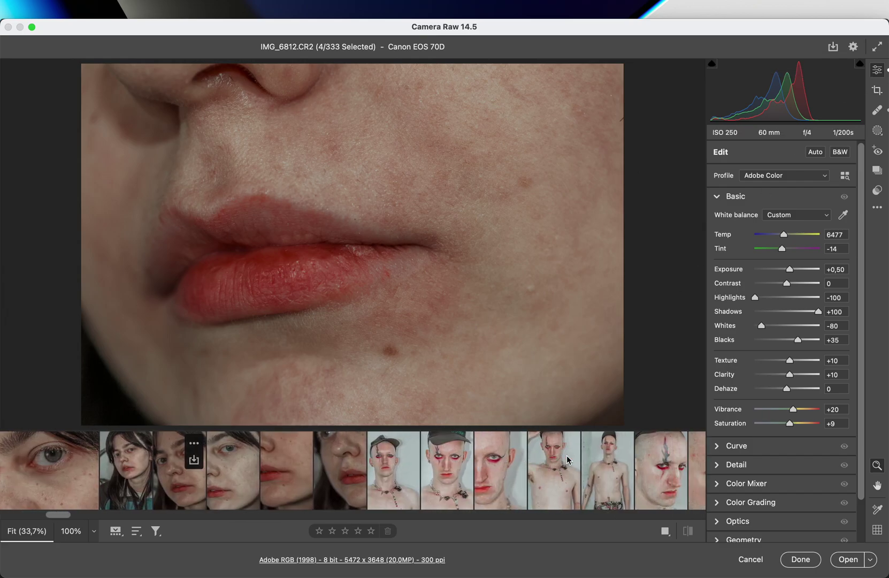
{"action": "scroll", "coordinate": [341, 496], "scroll_direction": "left", "scroll_amount": 10}
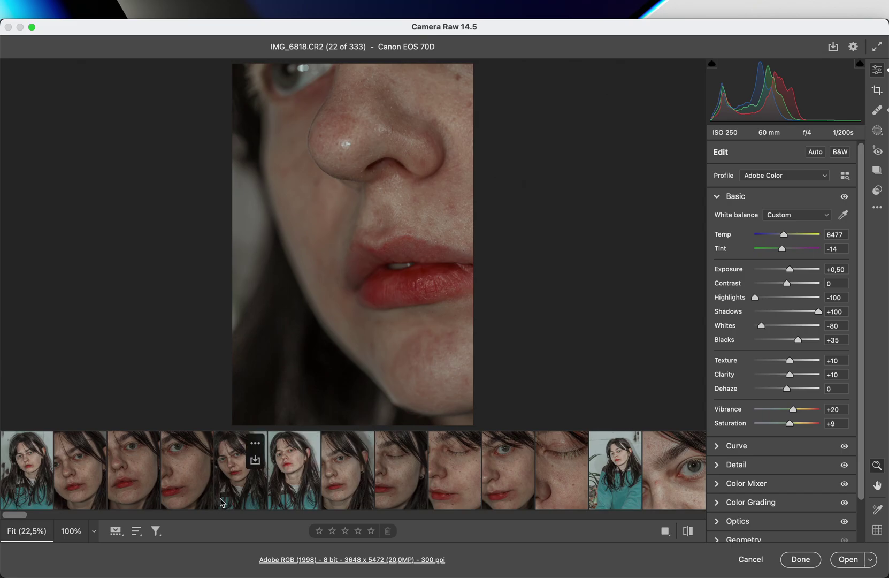
{"action": "left_click", "coordinate": [22, 482], "text": "shift"}
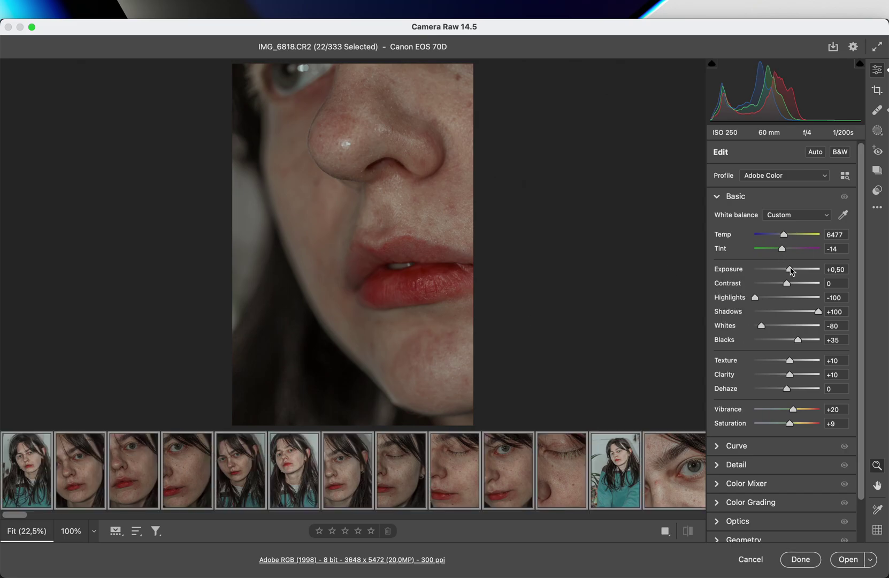
{"action": "left_click_drag", "start_coordinate": [791, 270], "coordinate": [797, 270]}
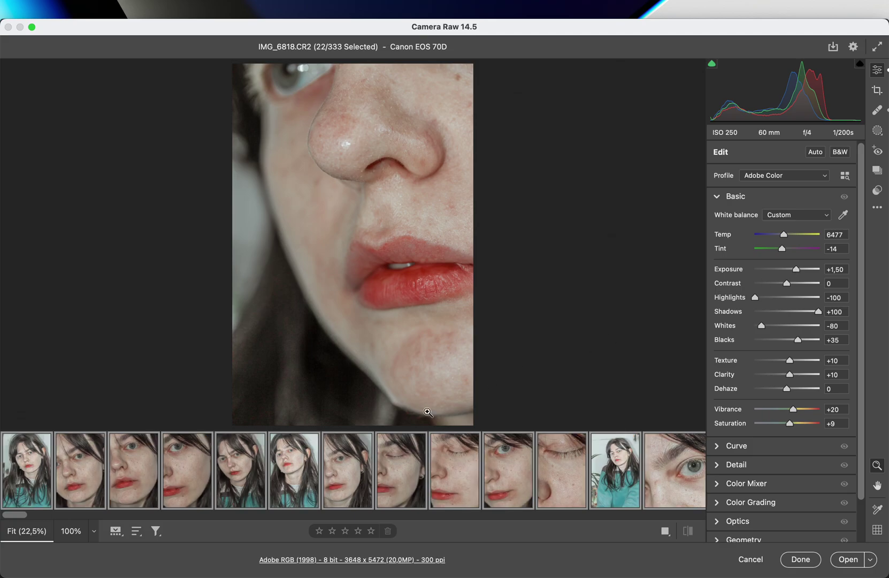
{"action": "left_click", "coordinate": [295, 484]}
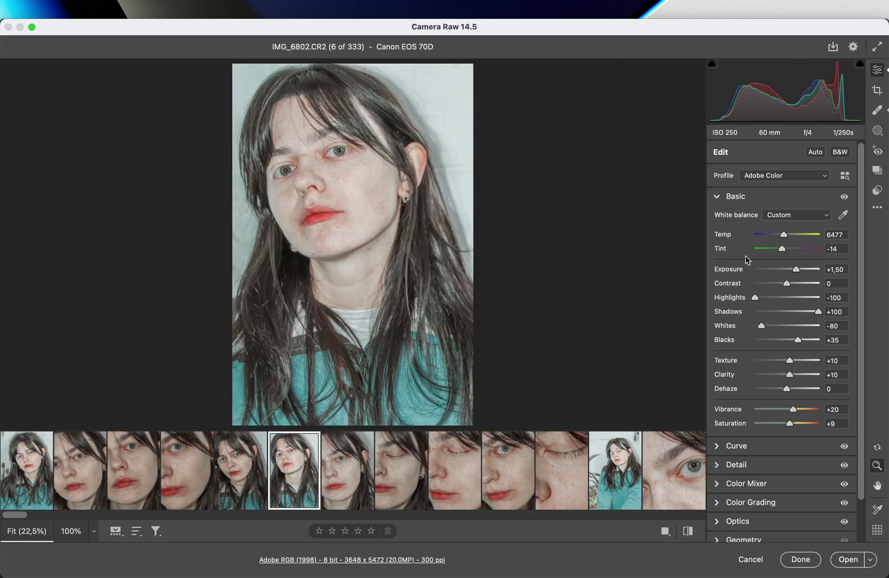
{"action": "left_click_drag", "start_coordinate": [797, 271], "coordinate": [793, 273]}
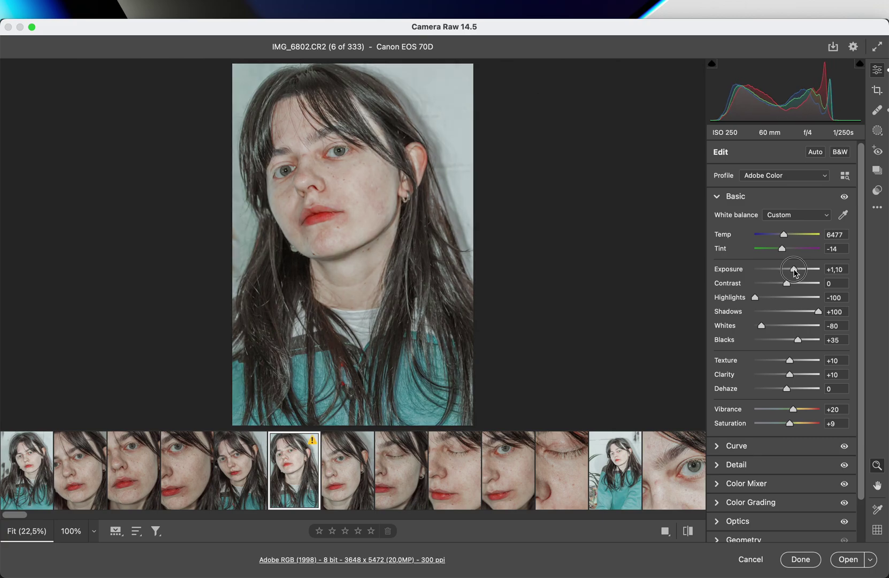
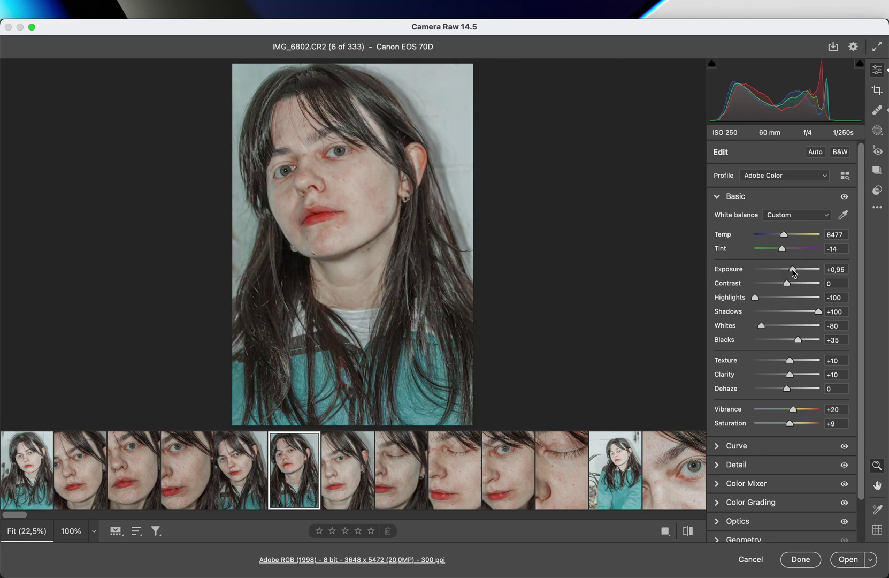
- Select the dark-haired woman's whole series from IMG_6797 to IMG_6818 and set its shadows to +44
{"action": "left_click", "coordinate": [31, 465]}
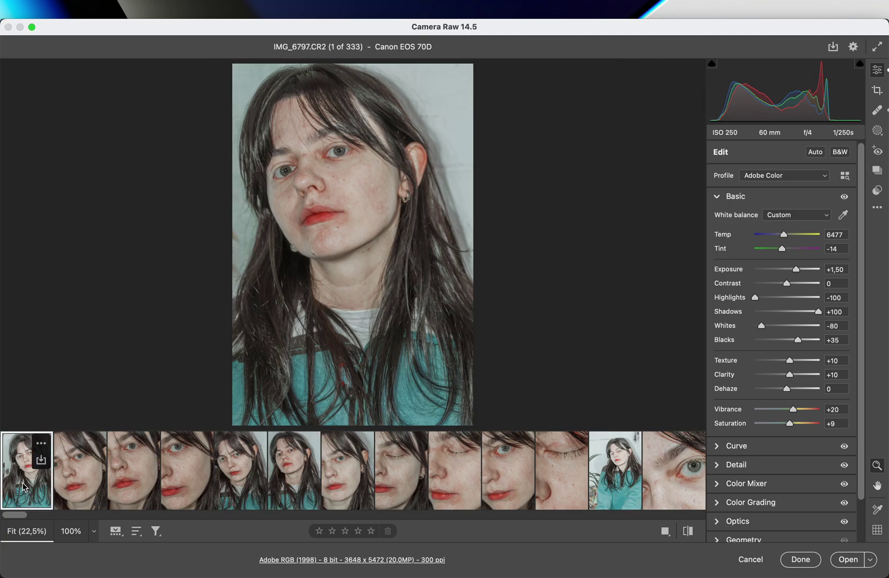
{"action": "scroll", "coordinate": [264, 471], "scroll_direction": "down", "scroll_amount": 10}
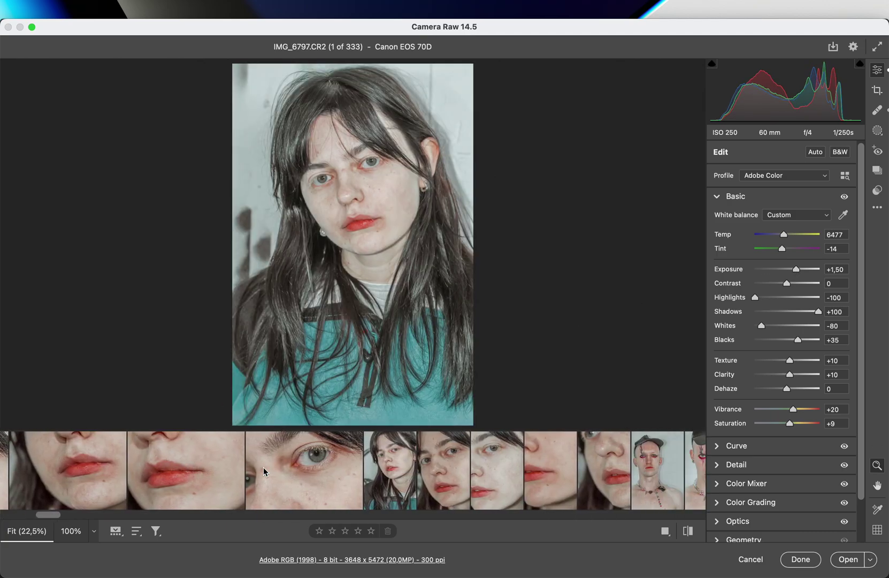
{"action": "left_click", "coordinate": [134, 468], "text": "shift"}
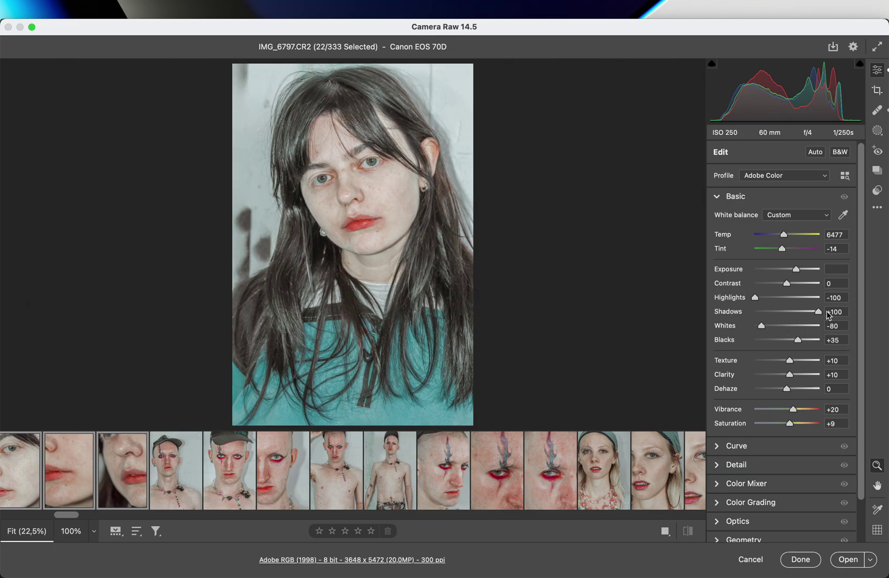
{"action": "left_click_drag", "start_coordinate": [819, 313], "coordinate": [802, 316]}
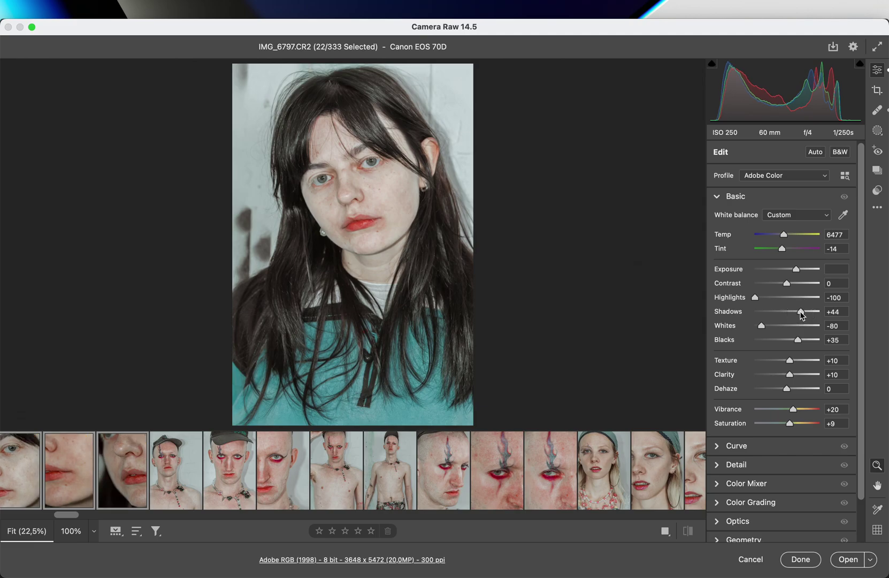
- Select the last two close-ups of the dark-haired woman, IMG_6818 and IMG_6817, and set their exposure to +1,85
{"action": "scroll", "coordinate": [299, 465], "scroll_direction": "left", "scroll_amount": 5}
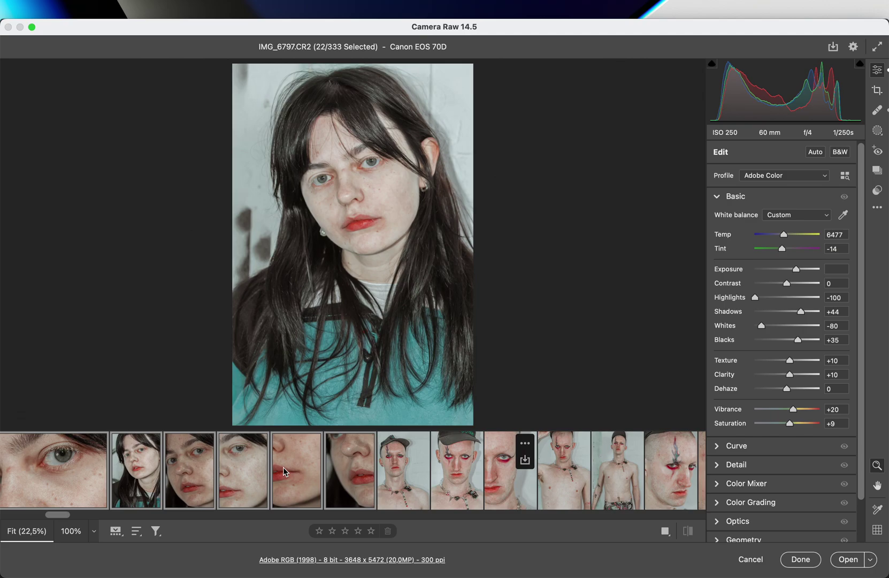
{"action": "left_click", "coordinate": [339, 478]}
{"action": "scroll", "coordinate": [247, 497], "scroll_direction": "left", "scroll_amount": 5}
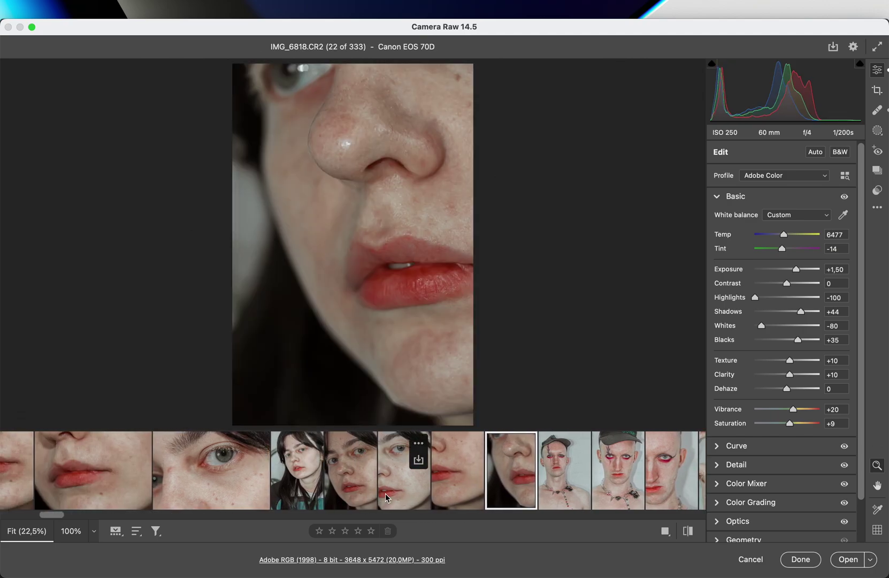
{"action": "left_click", "coordinate": [460, 498], "text": "shift"}
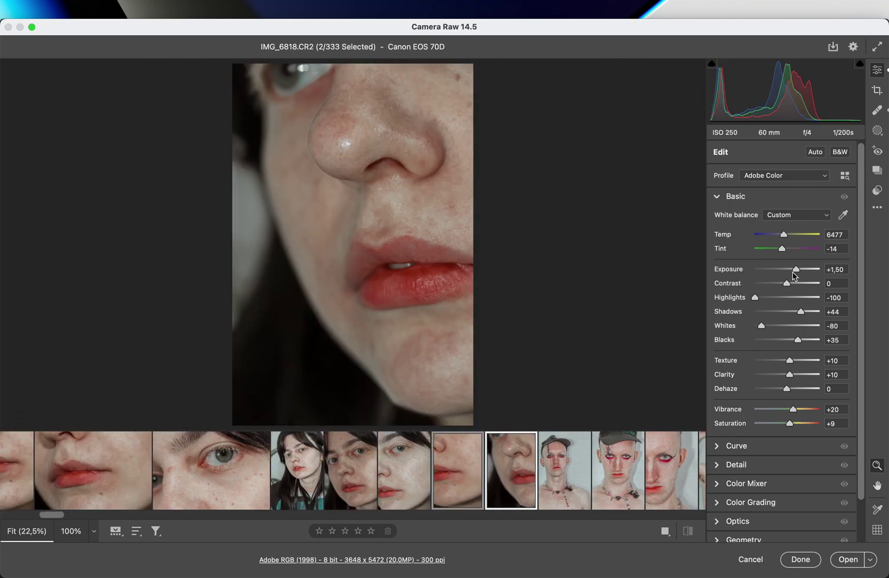
{"action": "left_click_drag", "start_coordinate": [797, 271], "coordinate": [799, 272]}
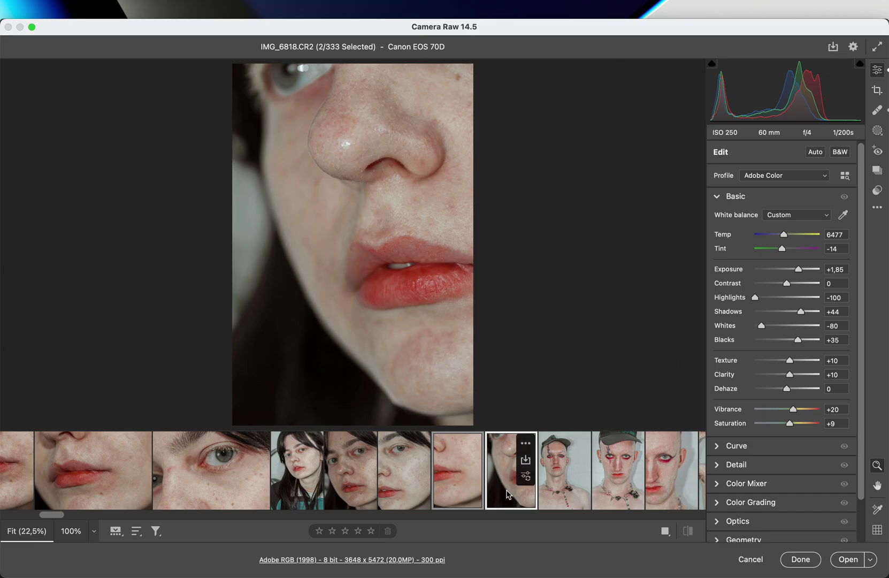
- Check the neighbouring close-ups IMG_6817 and IMG_6816, and set the exposure of the face close-up IMG_6815 to +1,95
{"action": "left_click", "coordinate": [458, 481]}
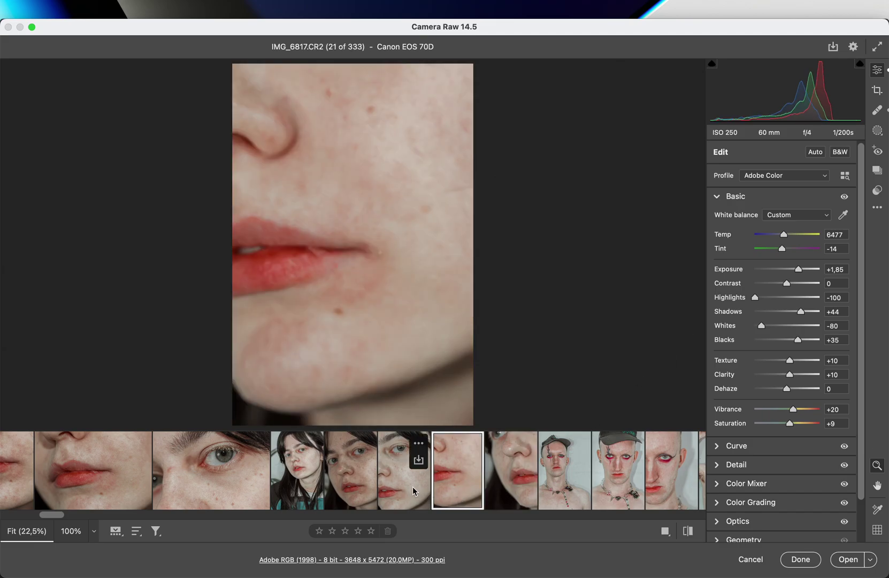
{"action": "left_click", "coordinate": [407, 491]}
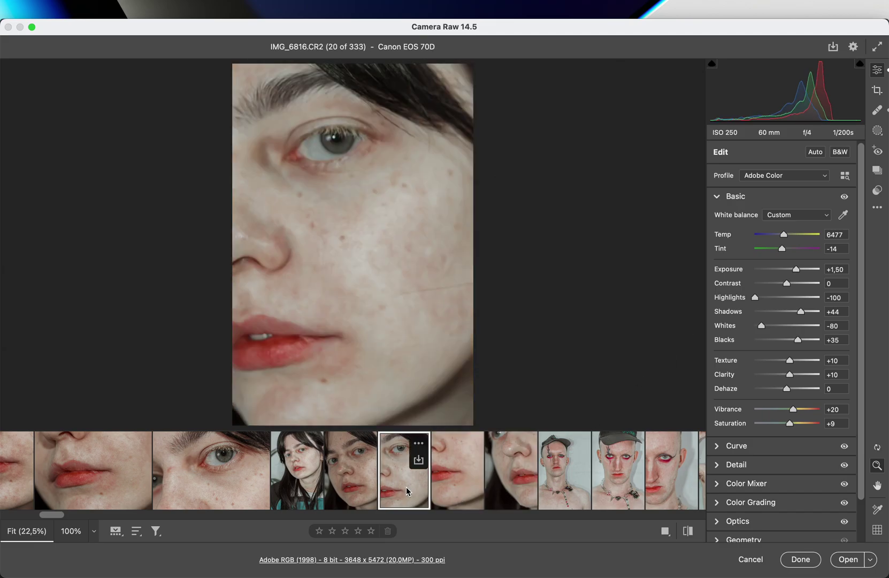
{"action": "left_click", "coordinate": [348, 490]}
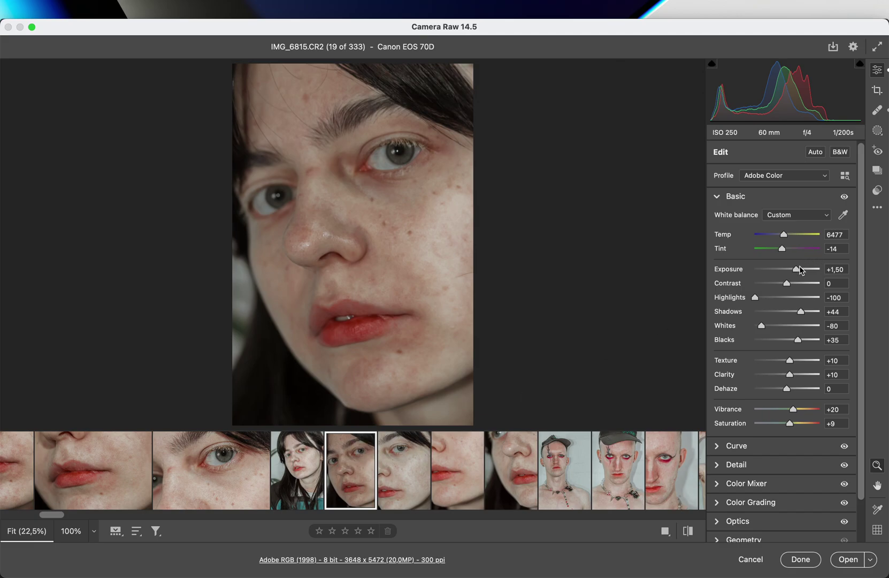
{"action": "left_click_drag", "start_coordinate": [800, 270], "coordinate": [804, 270]}
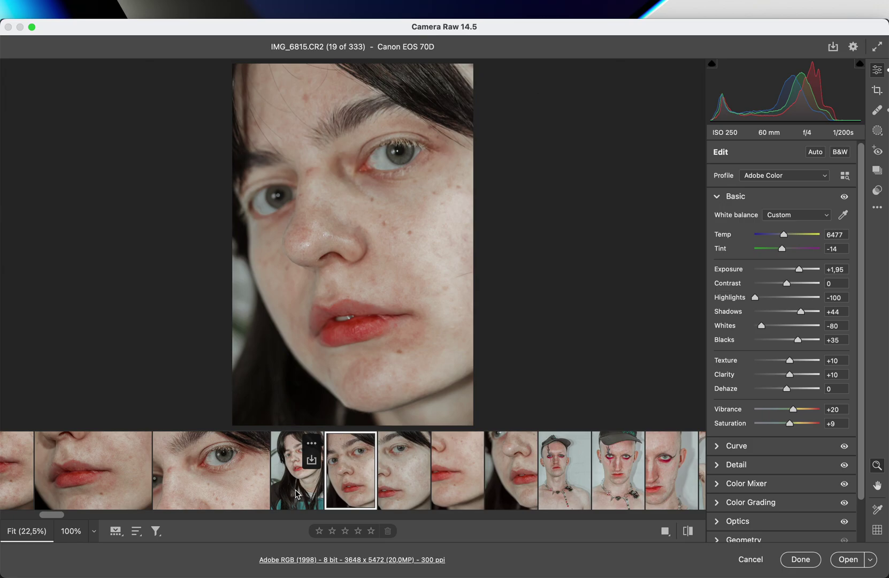
- Raise the exposure slightly on the eye close-up IMG_6813 and on the two lip close-ups IMG_6812 and IMG_6811 together
{"action": "left_click", "coordinate": [297, 493]}
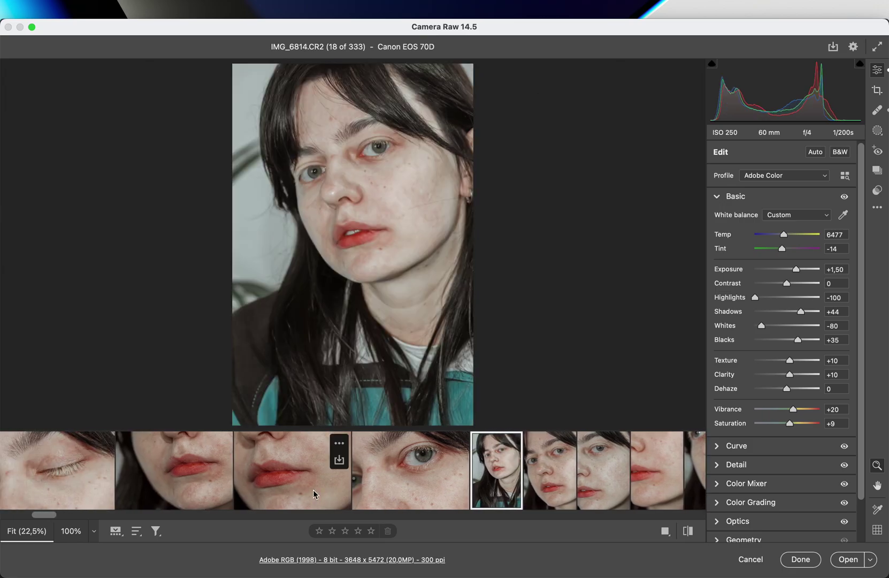
{"action": "left_click", "coordinate": [421, 487]}
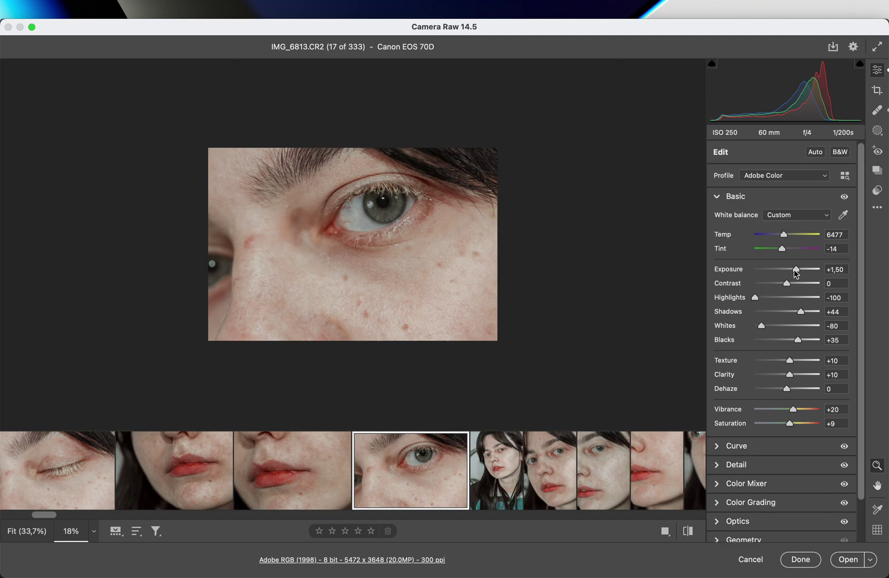
{"action": "left_click_drag", "start_coordinate": [797, 272], "coordinate": [799, 272]}
{"action": "left_click", "coordinate": [292, 500]}
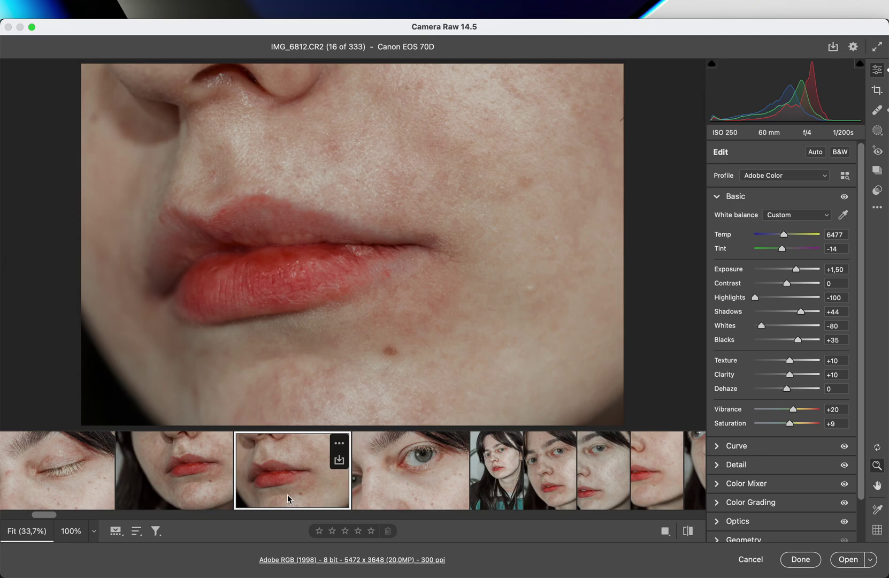
{"action": "scroll", "coordinate": [288, 482], "scroll_direction": "left", "scroll_amount": 3}
{"action": "left_click", "coordinate": [394, 484], "text": "shift"}
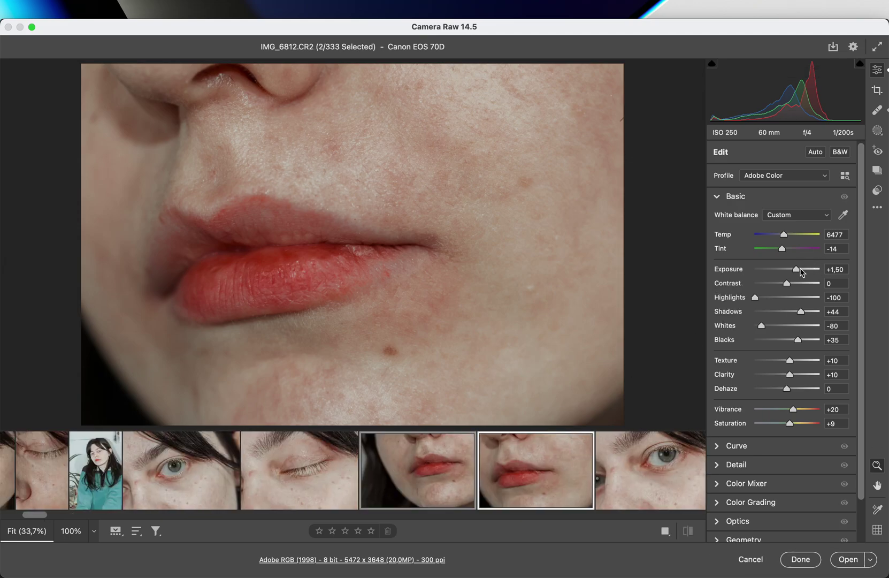
{"action": "left_click_drag", "start_coordinate": [796, 270], "coordinate": [803, 272]}
- Check the eye close-ups IMG_6810 and IMG_6809, and set the exposure of the seated portrait IMG_6808 to +0,65
{"action": "left_click", "coordinate": [301, 481]}
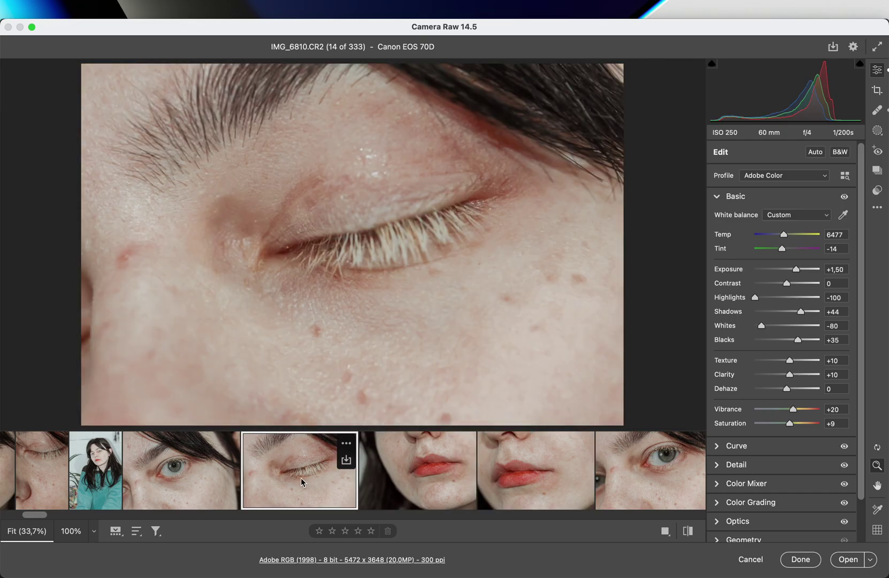
{"action": "scroll", "coordinate": [301, 481], "scroll_direction": "left", "scroll_amount": 4}
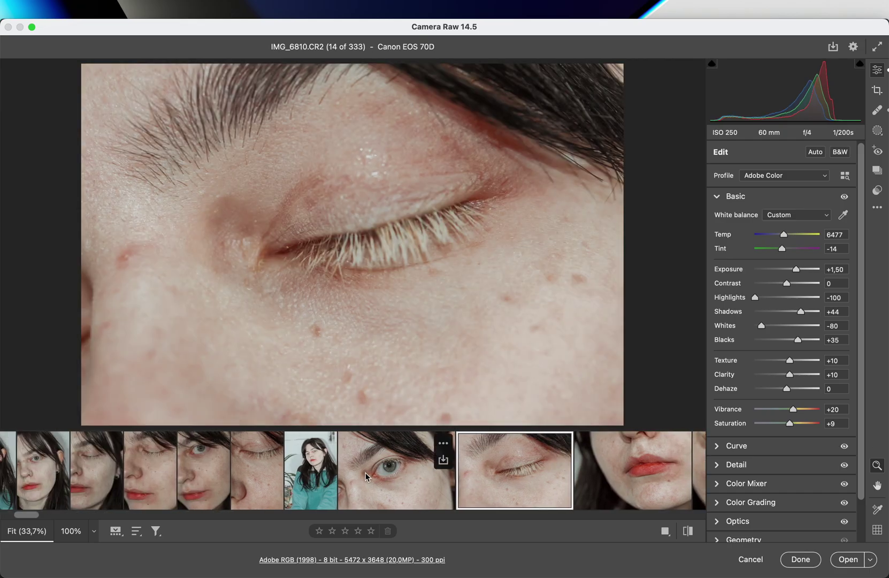
{"action": "left_click", "coordinate": [367, 476]}
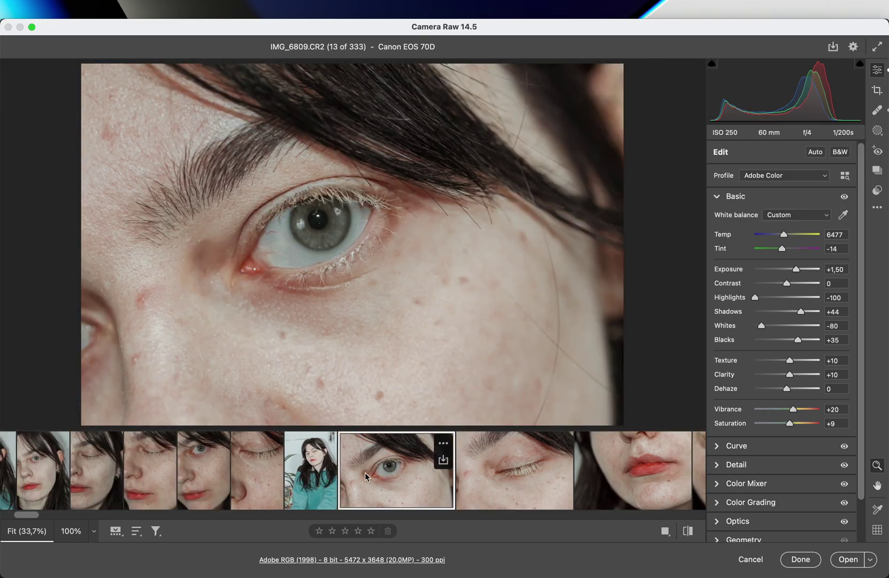
{"action": "left_click", "coordinate": [316, 477]}
{"action": "left_click", "coordinate": [791, 269]}
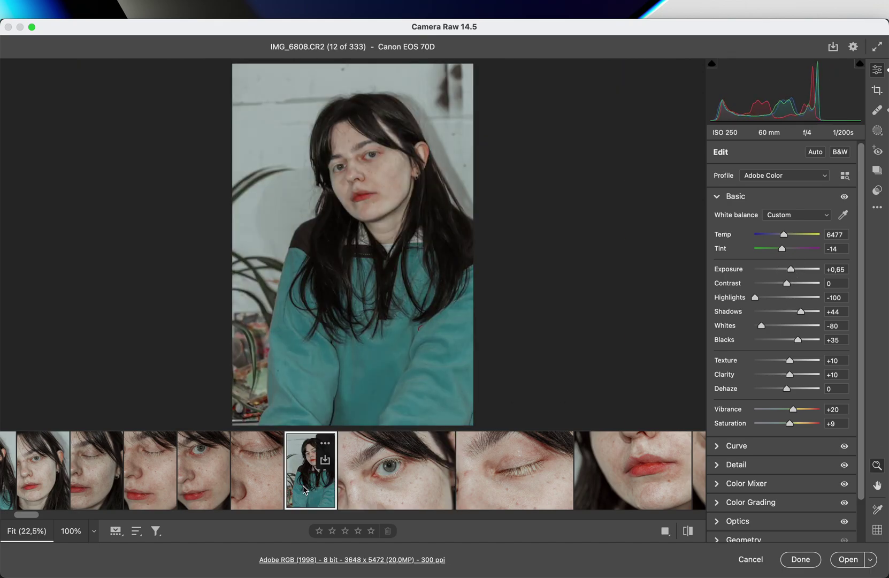
- Select the three face close-ups from IMG_6807 back to IMG_6805 and set their exposure to +1,75
{"action": "left_click", "coordinate": [268, 484]}
{"action": "scroll", "coordinate": [300, 484], "scroll_direction": "left", "scroll_amount": 4}
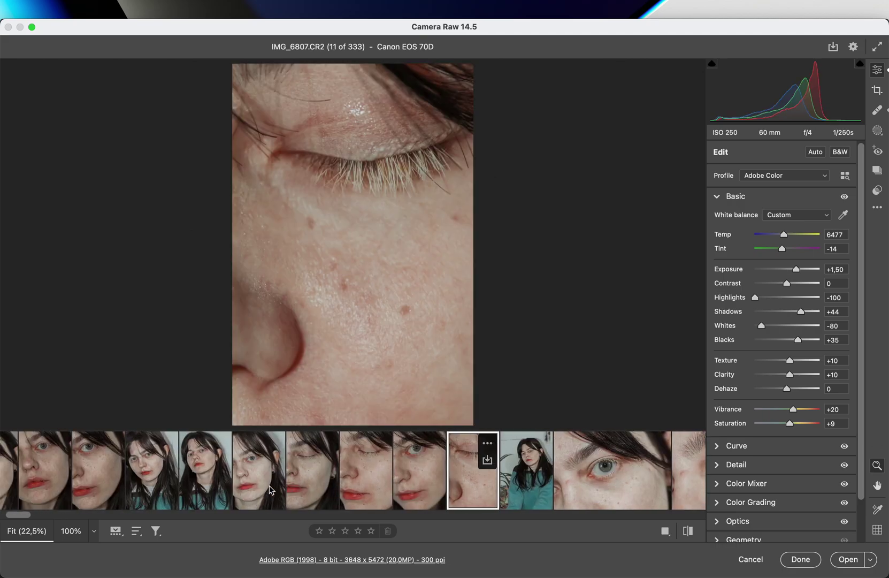
{"action": "key", "text": "shift"}
{"action": "left_click", "coordinate": [369, 481], "text": "shift"}
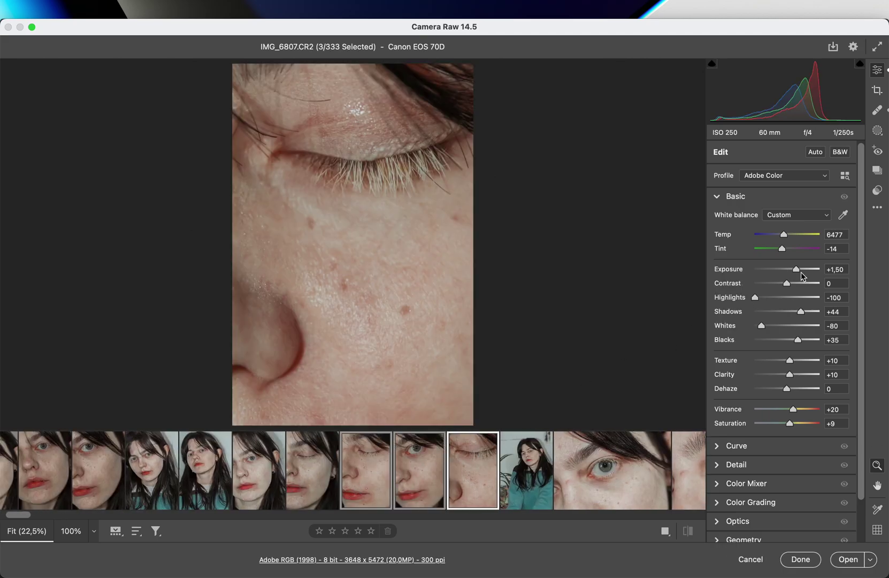
{"action": "left_click_drag", "start_coordinate": [800, 269], "coordinate": [801, 269]}
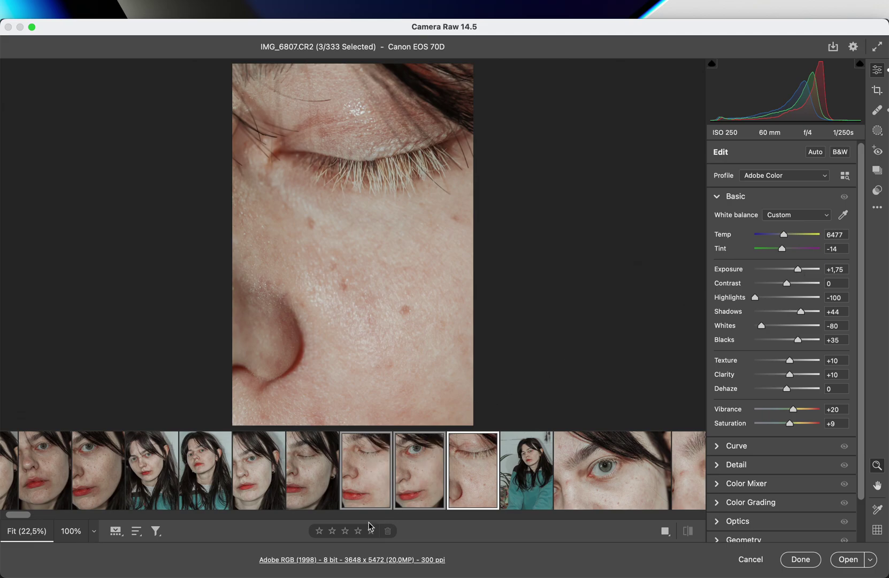
- Set the exposure of the closed-eye portrait IMG_6804 to +1,95
{"action": "left_click", "coordinate": [319, 492]}
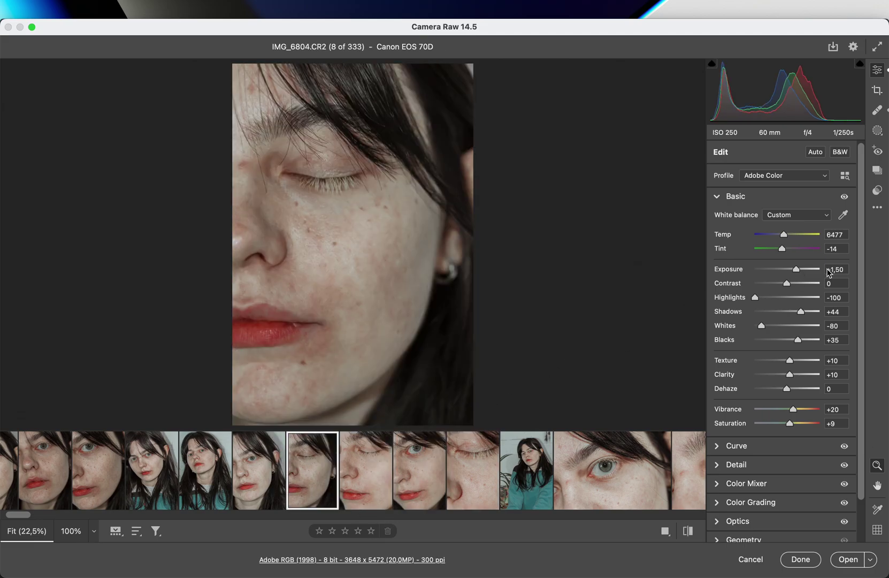
{"action": "left_click_drag", "start_coordinate": [808, 271], "coordinate": [799, 272]}
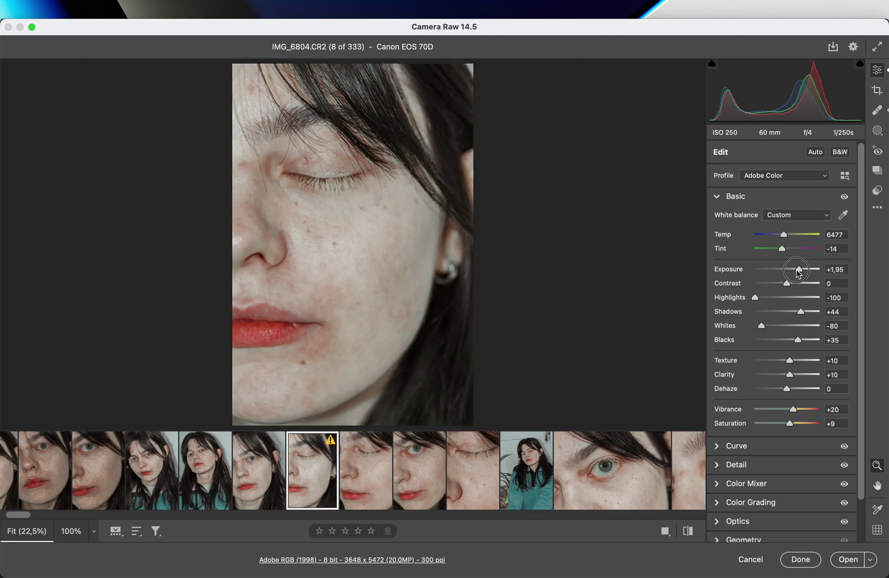
{"action": "mouse_move", "coordinate": [298, 467]}
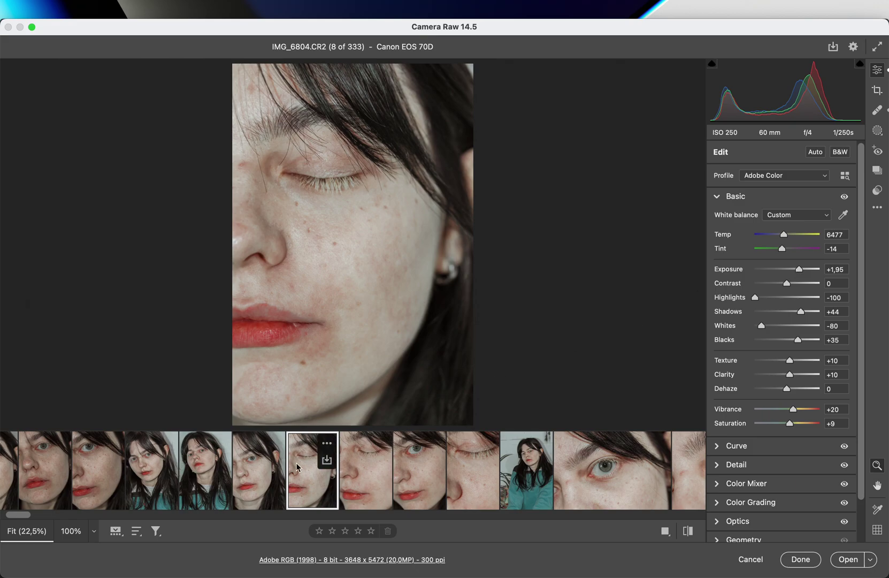
- Match the two portraits in the teal jacket by setting the exposure of IMG_6801 to +1,65 and of IMG_6802 to +1,10
{"action": "left_click", "coordinate": [254, 492]}
{"action": "left_click", "coordinate": [206, 481]}
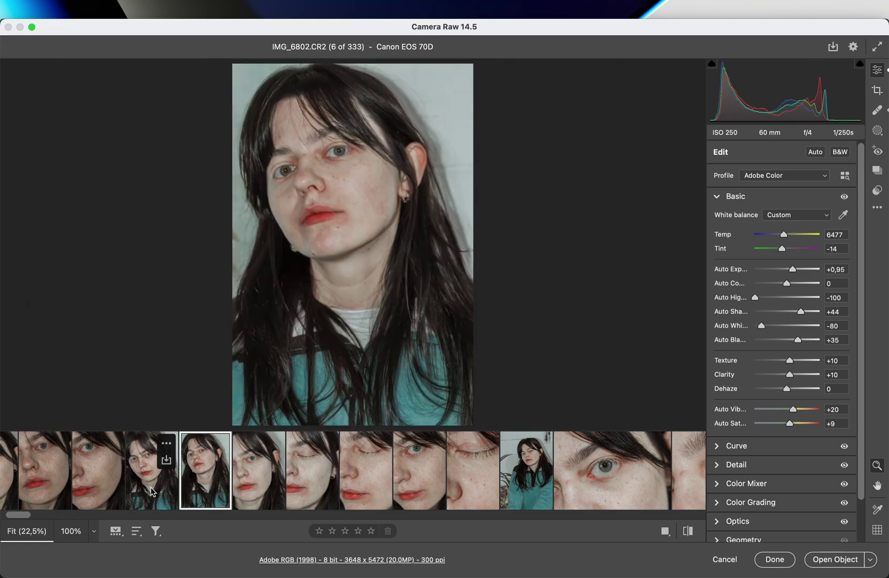
{"action": "left_click", "coordinate": [151, 486], "text": "shift"}
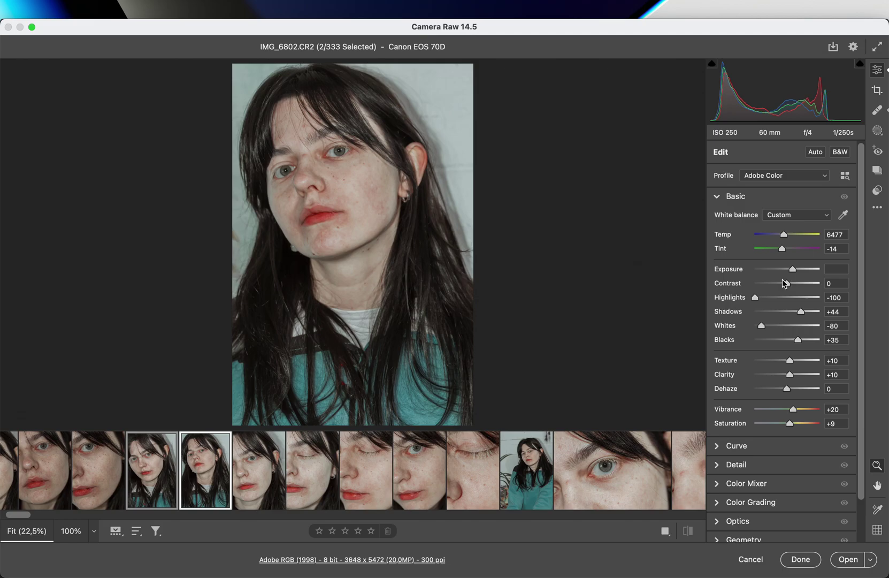
{"action": "left_click", "coordinate": [198, 493]}
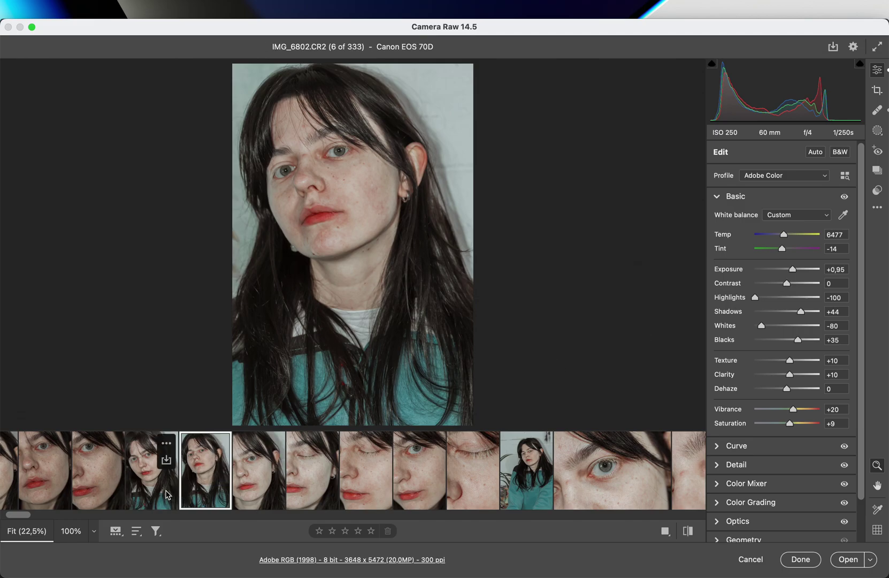
{"action": "left_click", "coordinate": [169, 494]}
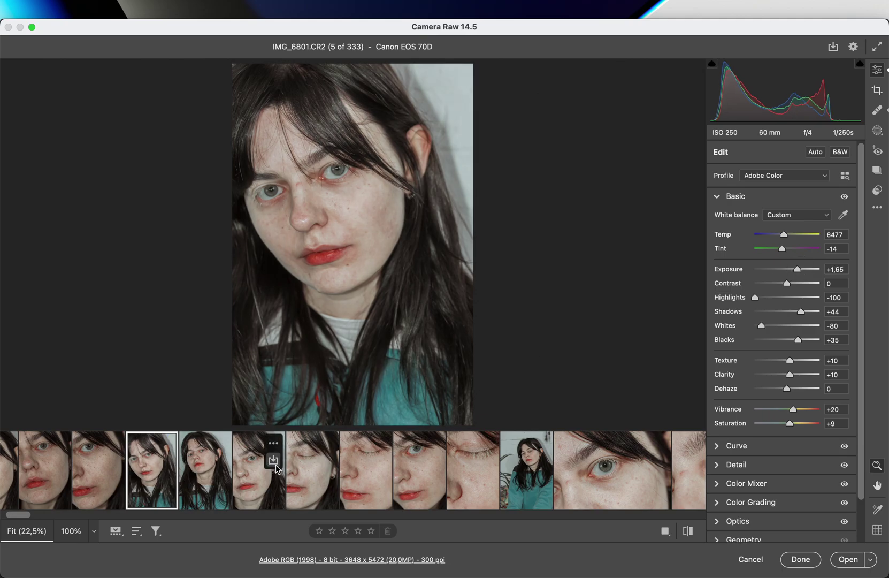
{"action": "left_click", "coordinate": [222, 484]}
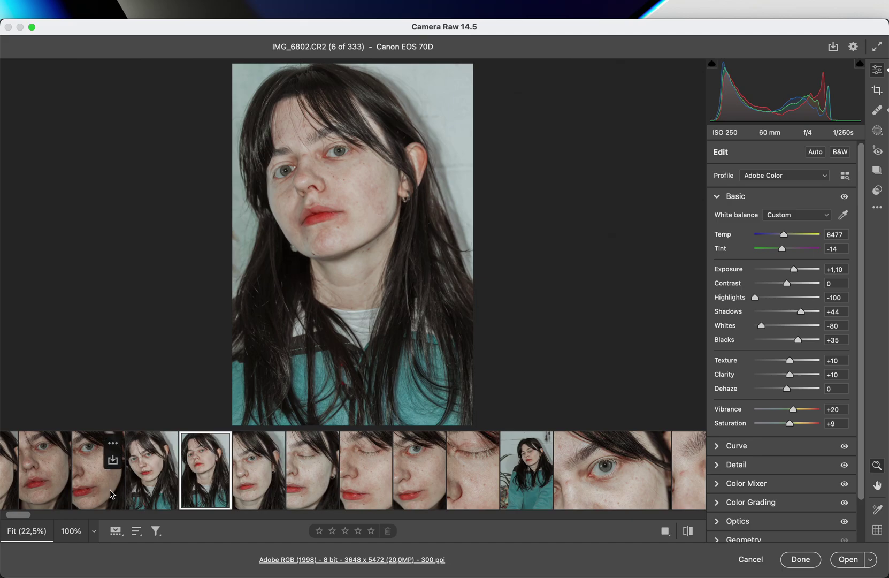
- Set the exposure of the three close-ups from IMG_6800 back to IMG_6798 to +1,95, and of the first photo IMG_6797 to +1,20
{"action": "left_click", "coordinate": [111, 493]}
{"action": "left_click", "coordinate": [85, 482], "text": "shift"}
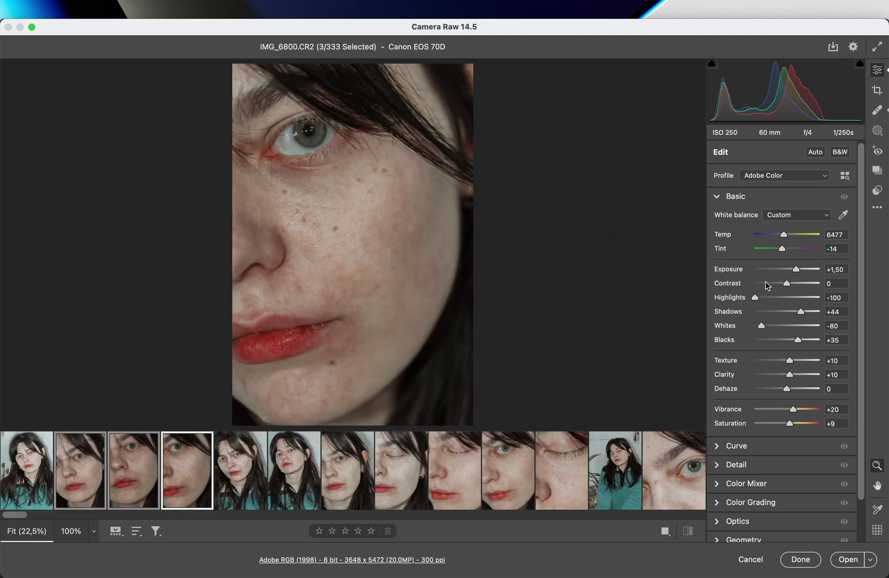
{"action": "left_click_drag", "start_coordinate": [803, 273], "coordinate": [806, 271]}
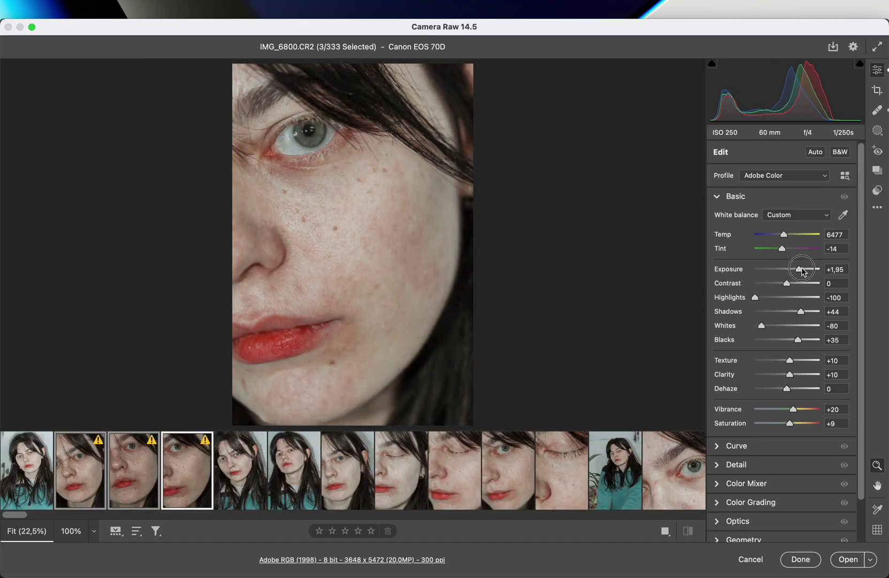
{"action": "left_click", "coordinate": [3, 477]}
{"action": "left_click_drag", "start_coordinate": [797, 270], "coordinate": [796, 273]}
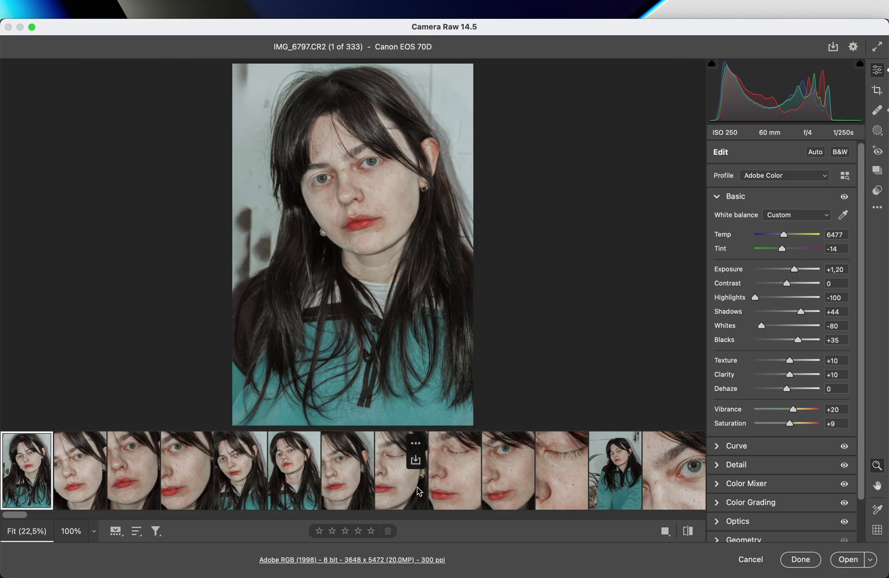
- Select the five photos of the model in the white corset and pink skirt starting at IMG_6930 and set their shadows to +63
{"action": "left_click", "coordinate": [158, 515]}
{"action": "left_click_drag", "start_coordinate": [158, 515], "coordinate": [125, 513]}
{"action": "left_click", "coordinate": [294, 483]}
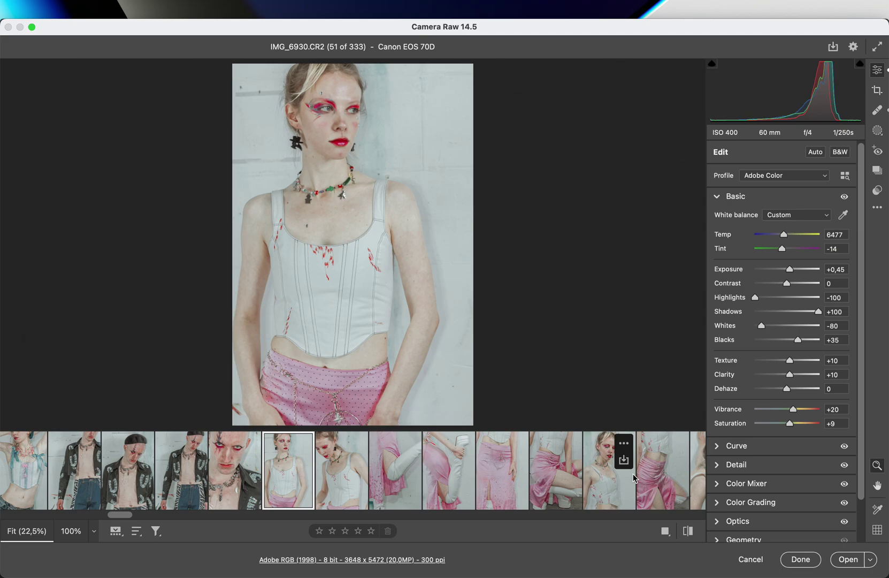
{"action": "scroll", "coordinate": [582, 479], "scroll_direction": "right", "scroll_amount": 5}
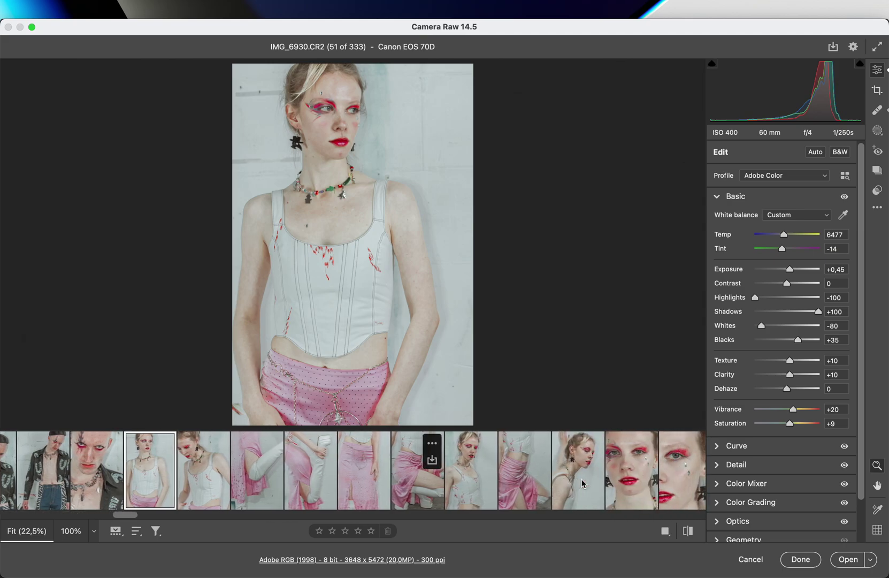
{"action": "key", "text": "shift"}
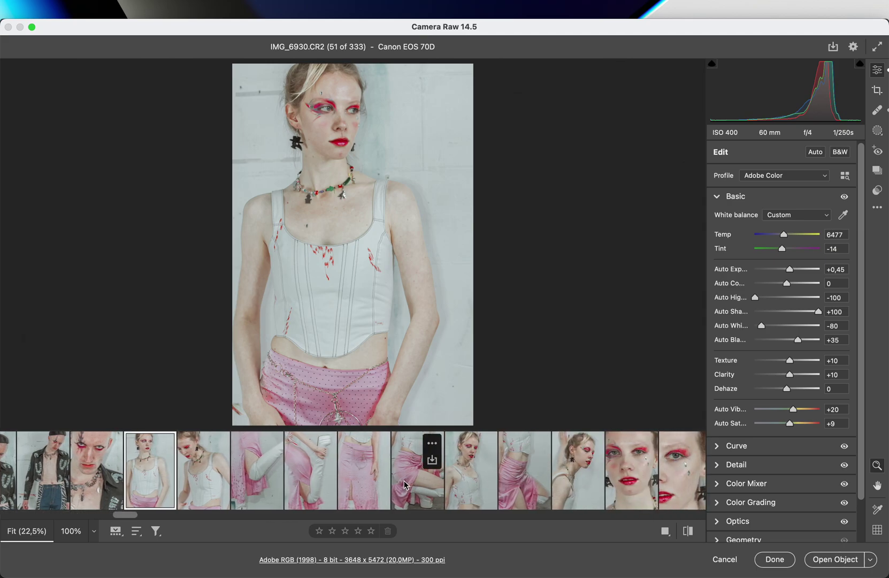
{"action": "left_click", "coordinate": [373, 482], "text": "shift"}
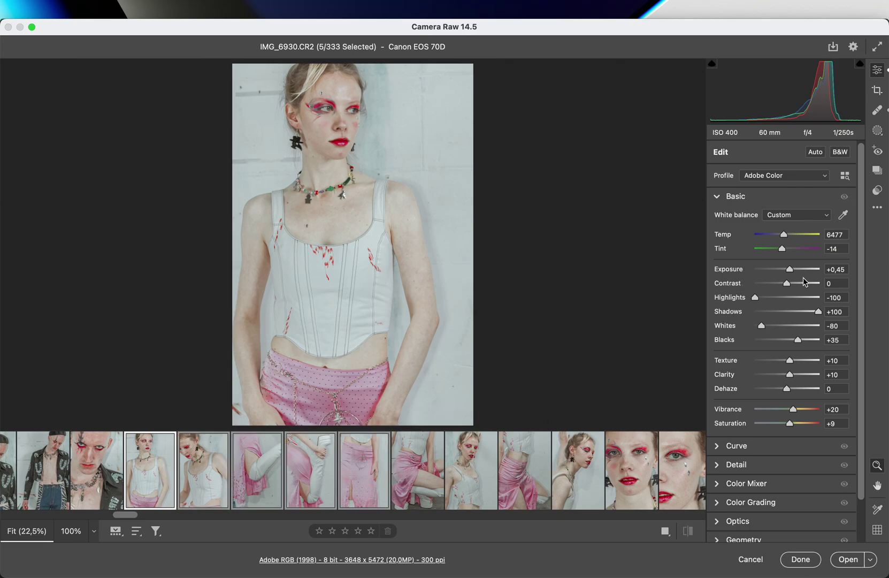
{"action": "left_click_drag", "start_coordinate": [820, 315], "coordinate": [807, 315]}
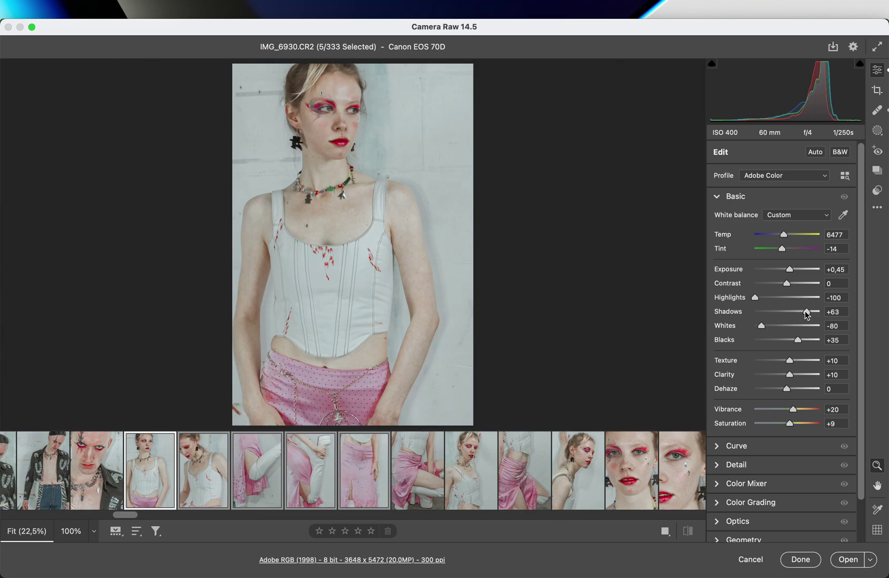
- Set the exposure of the five selected white corset photos starting at IMG_6930 to +0,20
{"action": "left_click_drag", "start_coordinate": [791, 273], "coordinate": [791, 272]}
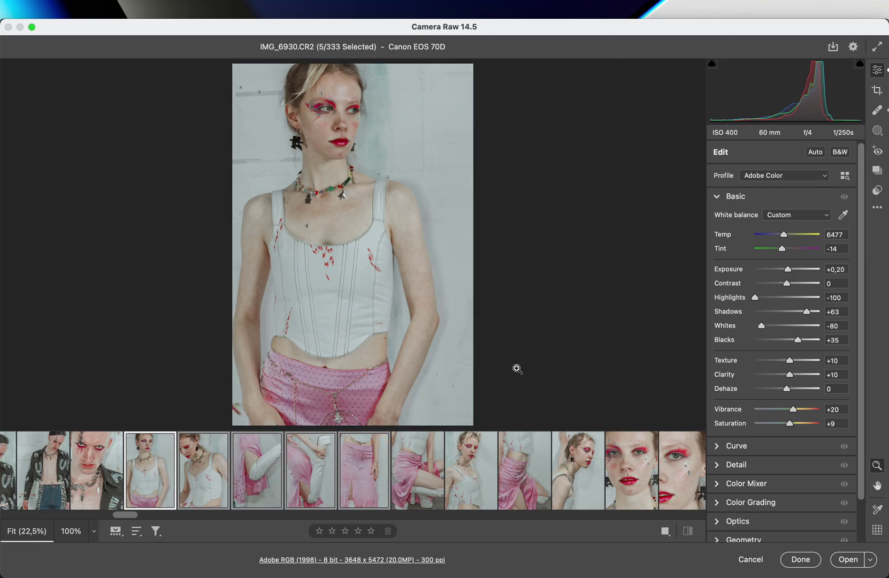
- Check the next corset and pink skirt photos from IMG_6935 on, and set the shadows of the side-profile portrait IMG_6938 to +65
{"action": "left_click", "coordinate": [420, 489]}
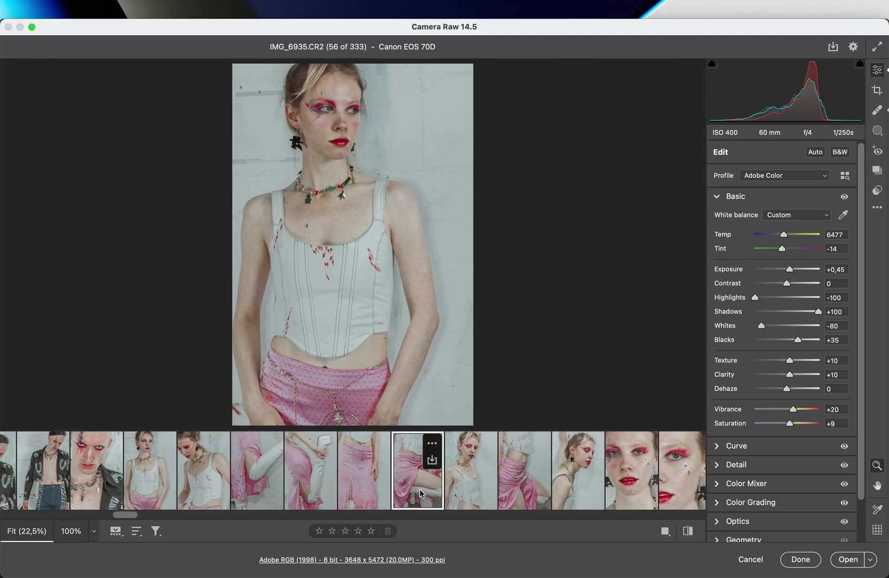
{"action": "key", "text": "shift"}
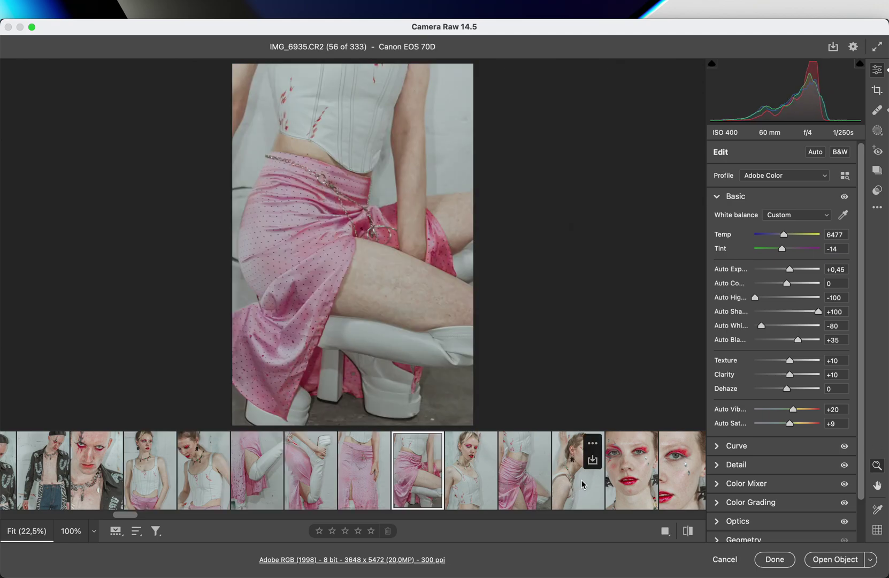
{"action": "left_click", "coordinate": [583, 484], "text": "shift"}
{"action": "key", "text": "shift"}
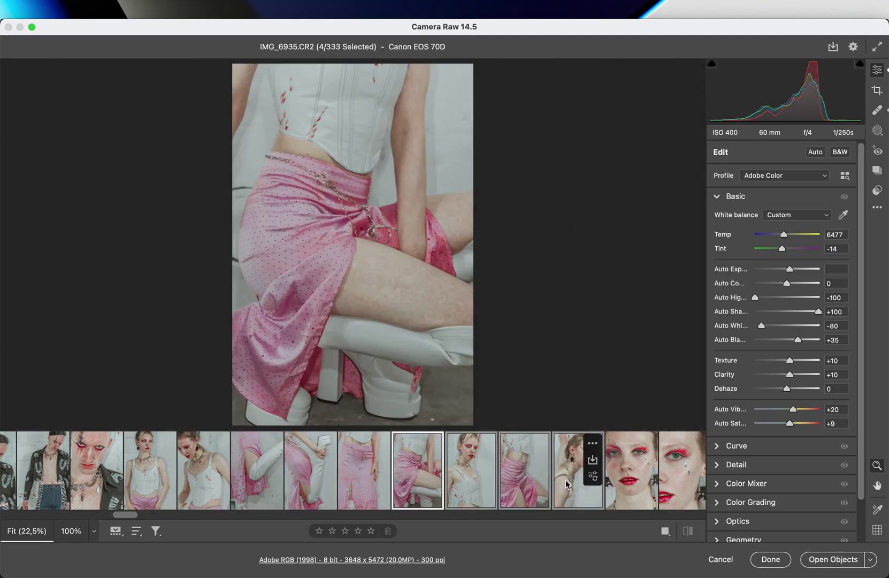
{"action": "left_click", "coordinate": [528, 482]}
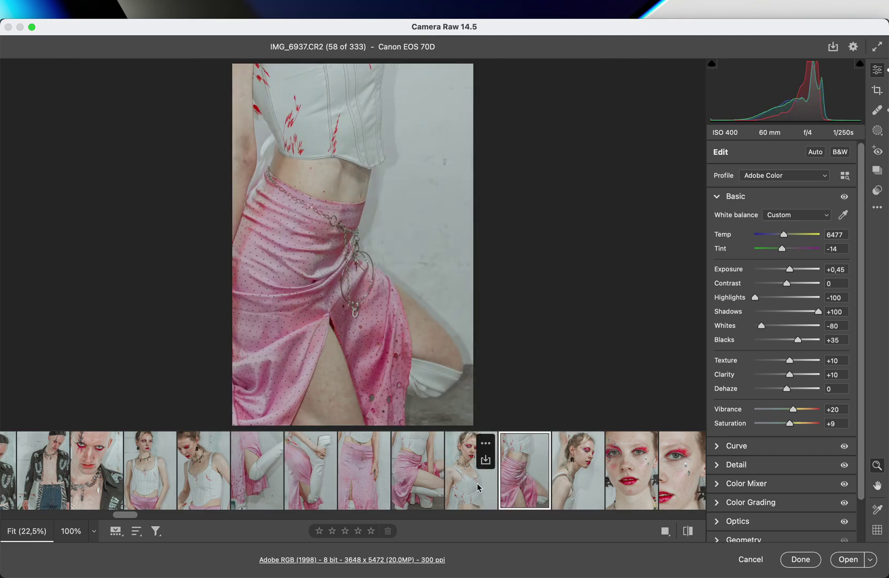
{"action": "left_click", "coordinate": [477, 483]}
{"action": "left_click", "coordinate": [433, 490]}
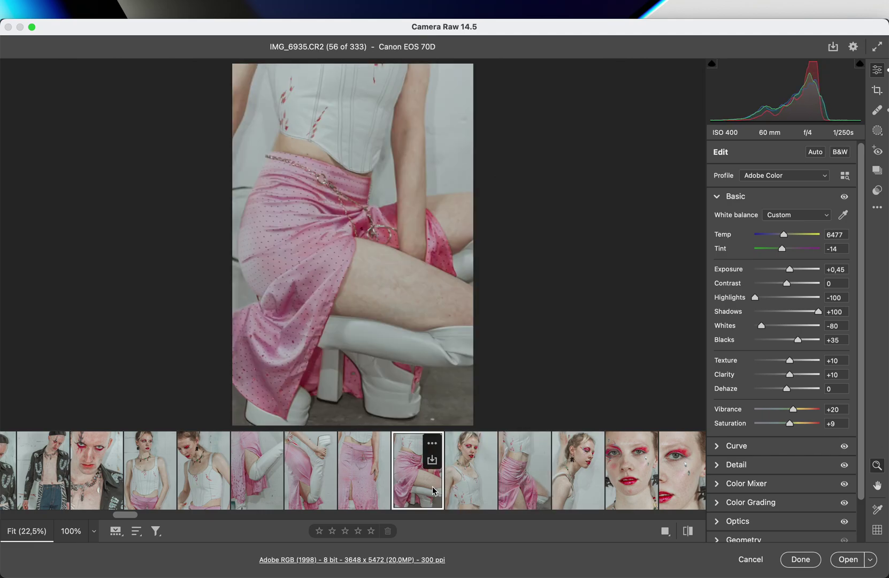
{"action": "left_click", "coordinate": [518, 486], "text": "shift"}
{"action": "left_click", "coordinate": [517, 486]}
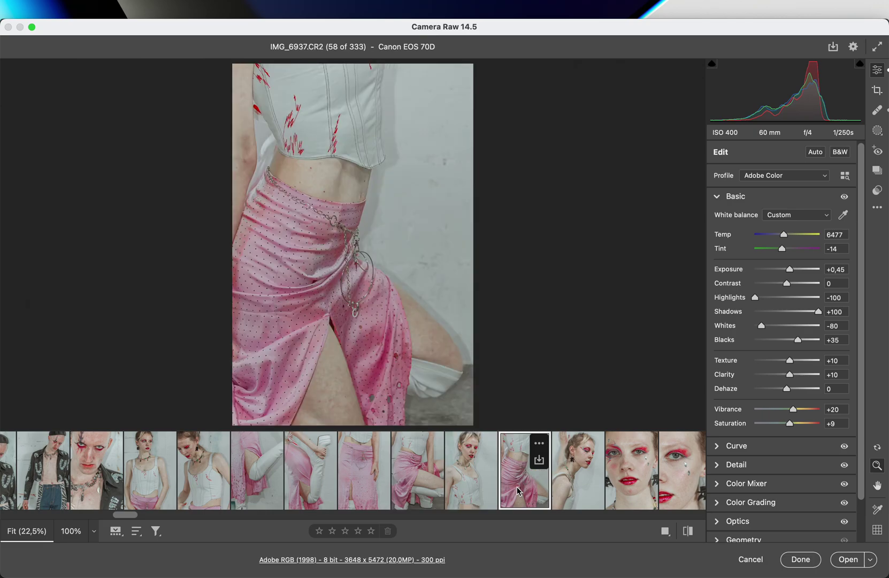
{"action": "left_click", "coordinate": [567, 486]}
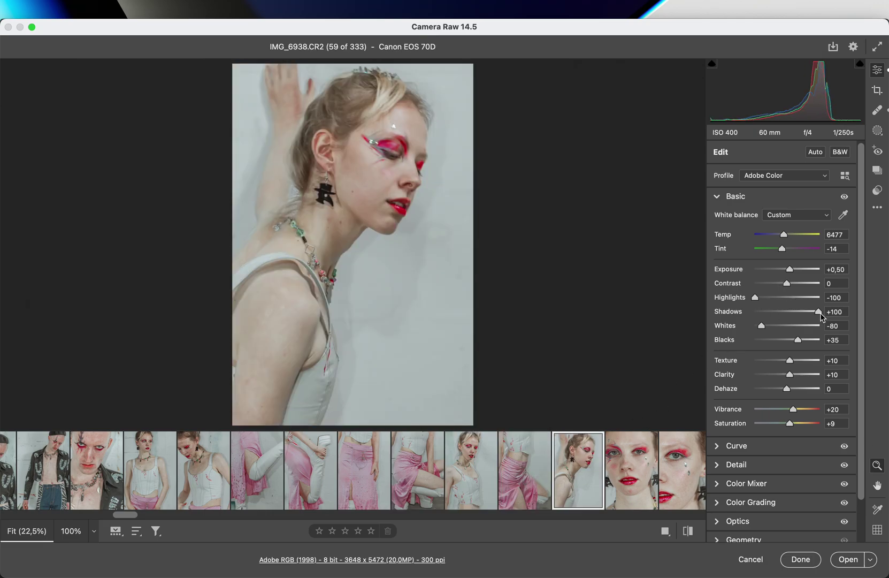
{"action": "left_click_drag", "start_coordinate": [819, 312], "coordinate": [809, 316]}
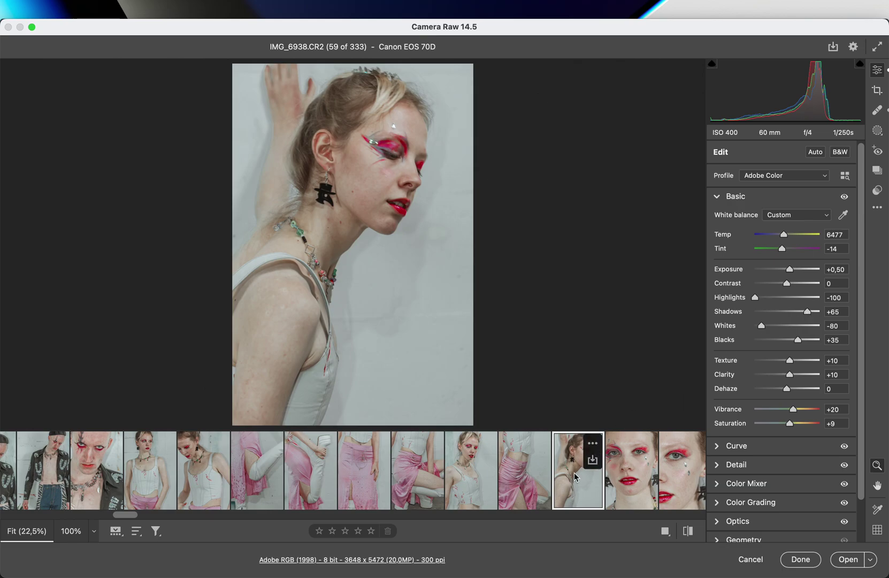
- Try shadows of +65 on the five close-ups starting at IMG_6939, and return them to +100
{"action": "left_click", "coordinate": [650, 488]}
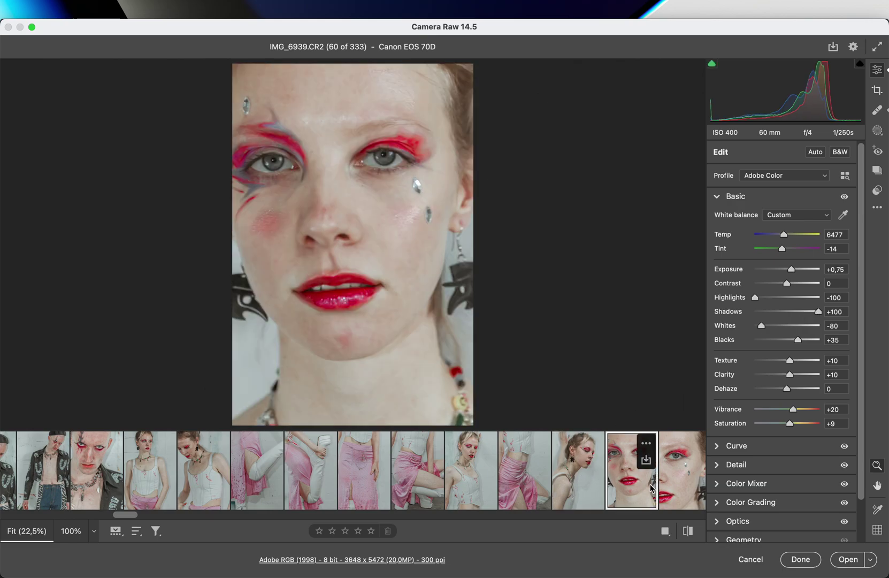
{"action": "scroll", "coordinate": [650, 488], "scroll_direction": "right", "scroll_amount": 10}
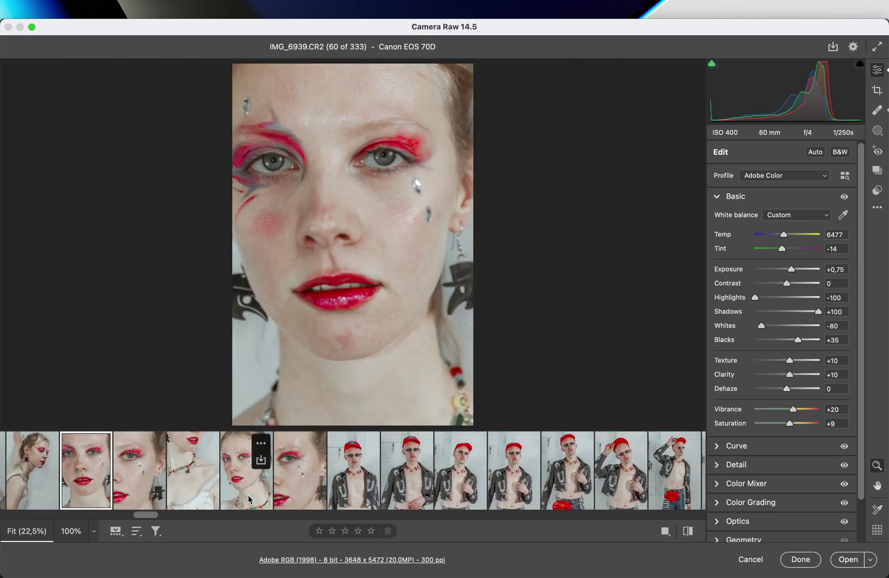
{"action": "left_click", "coordinate": [299, 481], "text": "shift"}
{"action": "left_click_drag", "start_coordinate": [820, 316], "coordinate": [809, 316]}
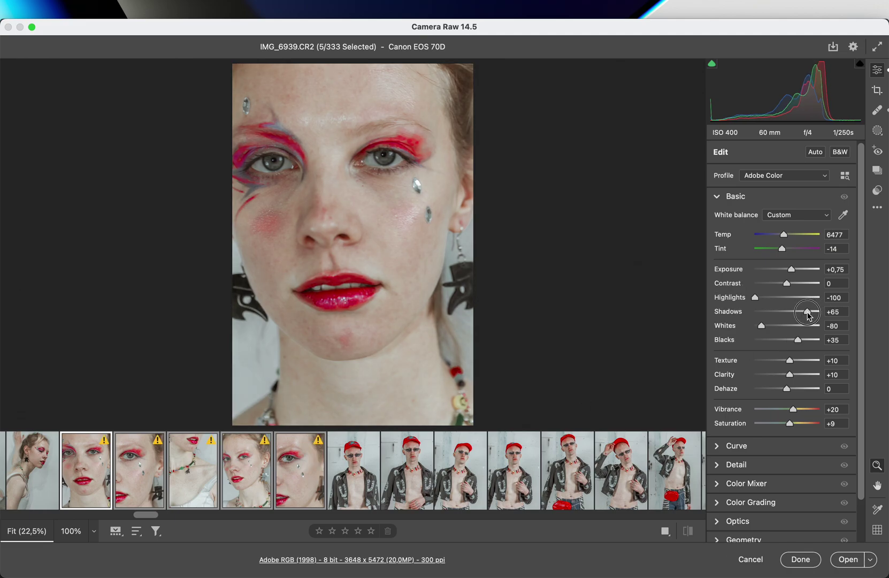
{"action": "left_click_drag", "start_coordinate": [808, 316], "coordinate": [834, 315]}
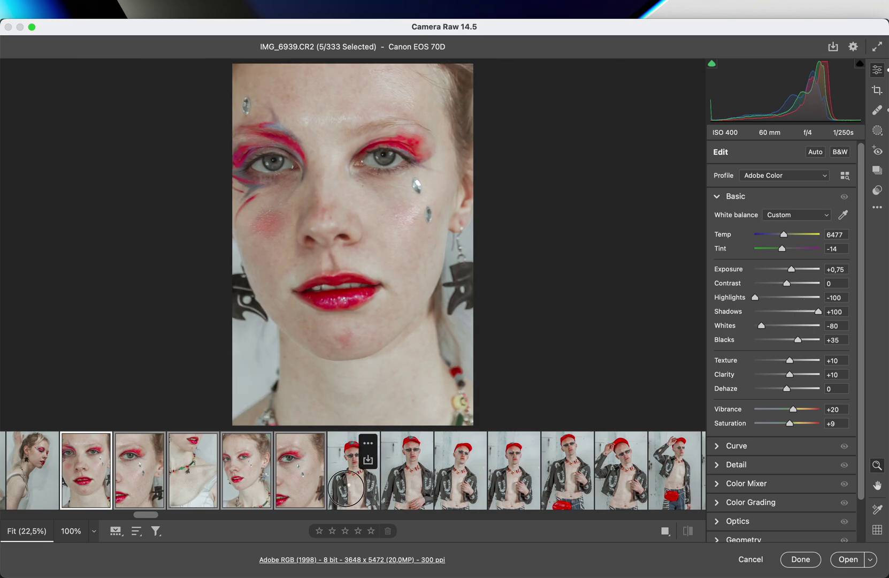
- Examine the red-cap, beret and pink outfit photos from IMG_6951 through IMG_7003 and beyond for consistent exposure
{"action": "left_click", "coordinate": [373, 495]}
{"action": "scroll", "coordinate": [346, 492], "scroll_direction": "right", "scroll_amount": 5}
{"action": "scroll", "coordinate": [346, 492], "scroll_direction": "right", "scroll_amount": 15}
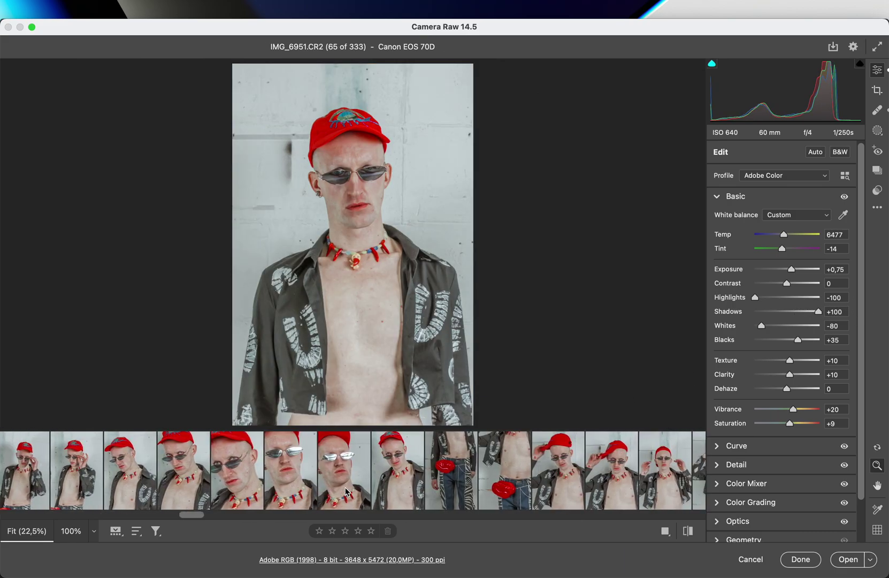
{"action": "left_click", "coordinate": [346, 492]}
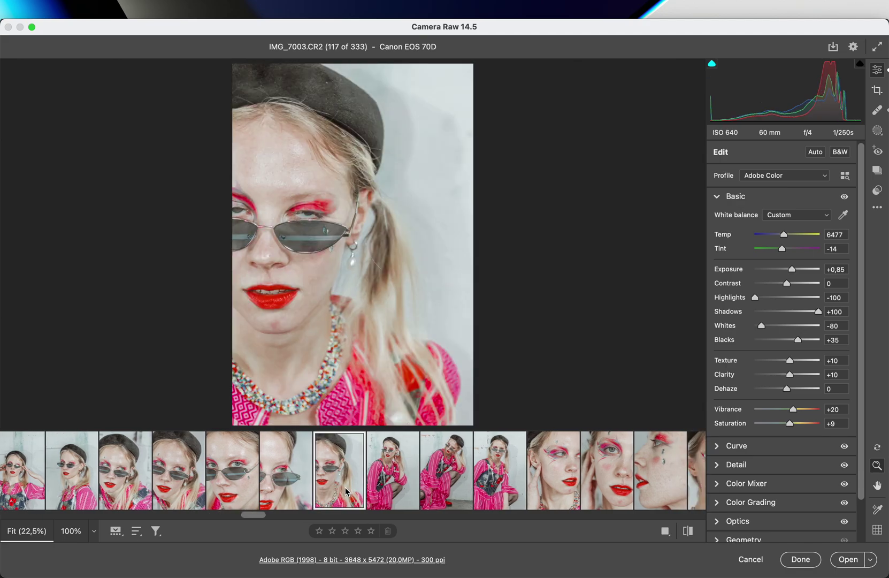
{"action": "scroll", "coordinate": [345, 487], "scroll_direction": "right", "scroll_amount": 10}
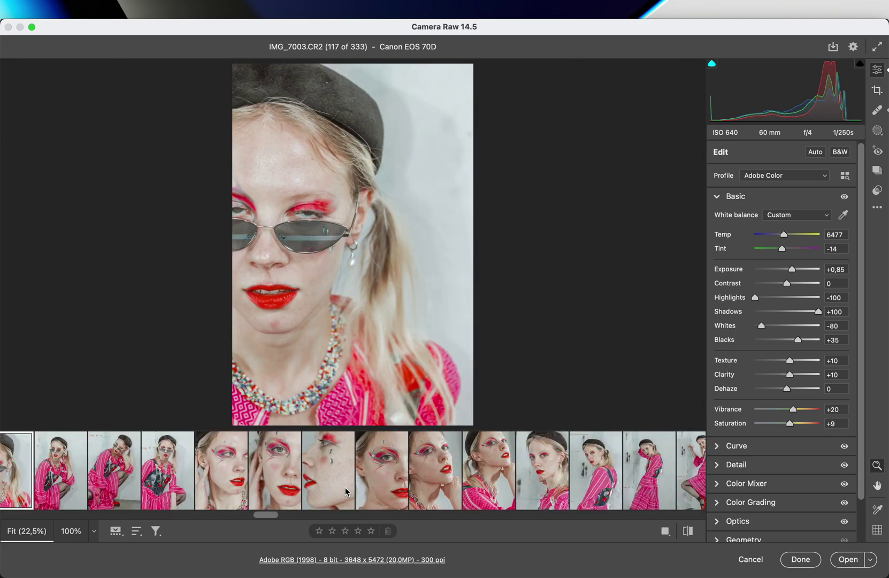
{"action": "scroll", "coordinate": [346, 491], "scroll_direction": "right", "scroll_amount": 8}
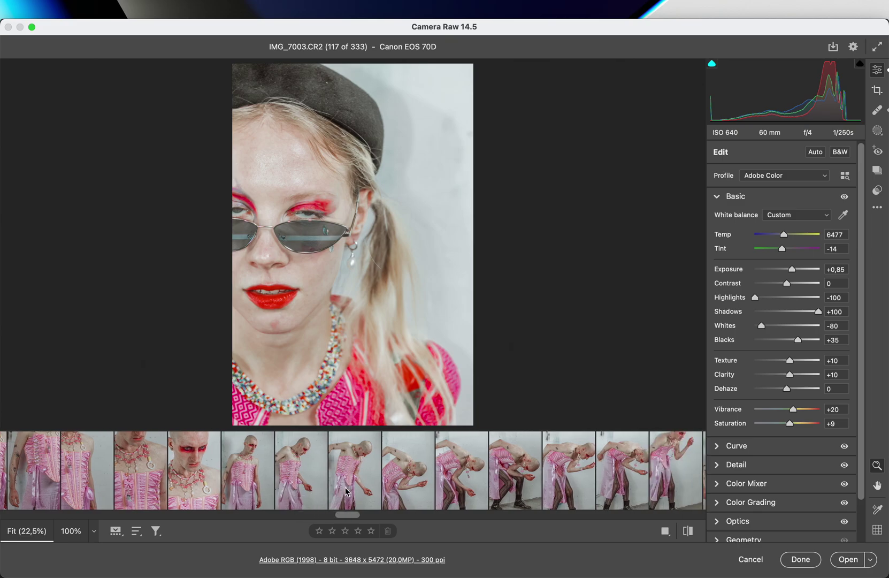
- Select the three face close-ups with red eye makeup ending at IMG_7073 and set their exposure to +2,15
{"action": "left_click_drag", "start_coordinate": [353, 519], "coordinate": [407, 518]}
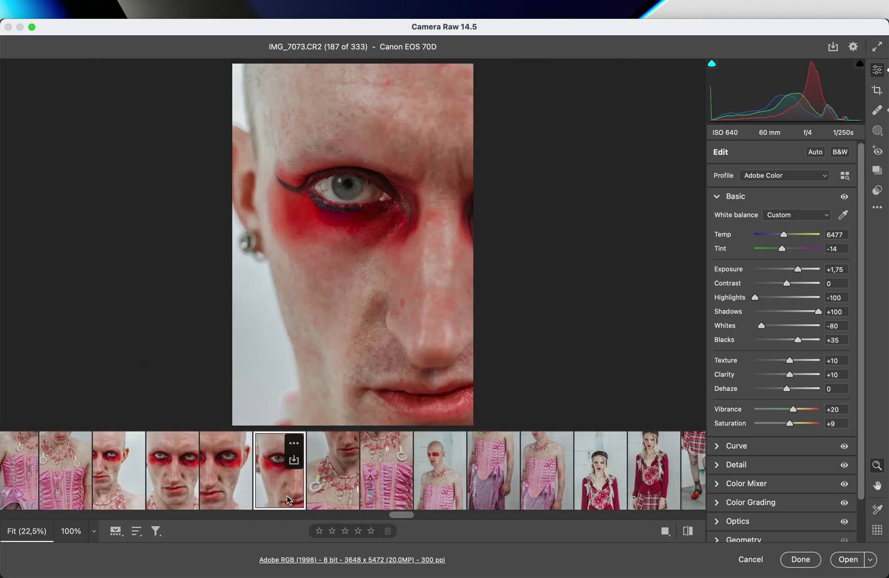
{"action": "left_click", "coordinate": [172, 481], "text": "shift"}
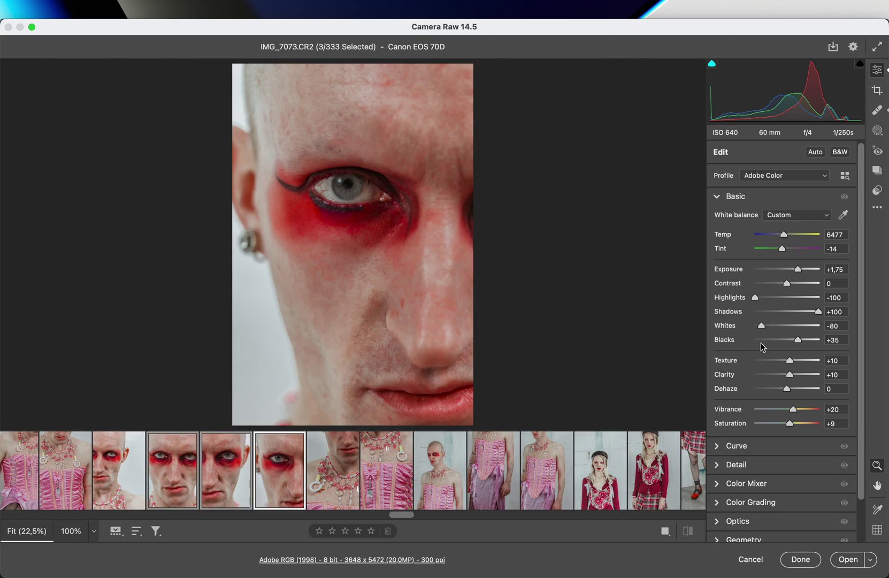
{"action": "left_click_drag", "start_coordinate": [799, 270], "coordinate": [802, 270]}
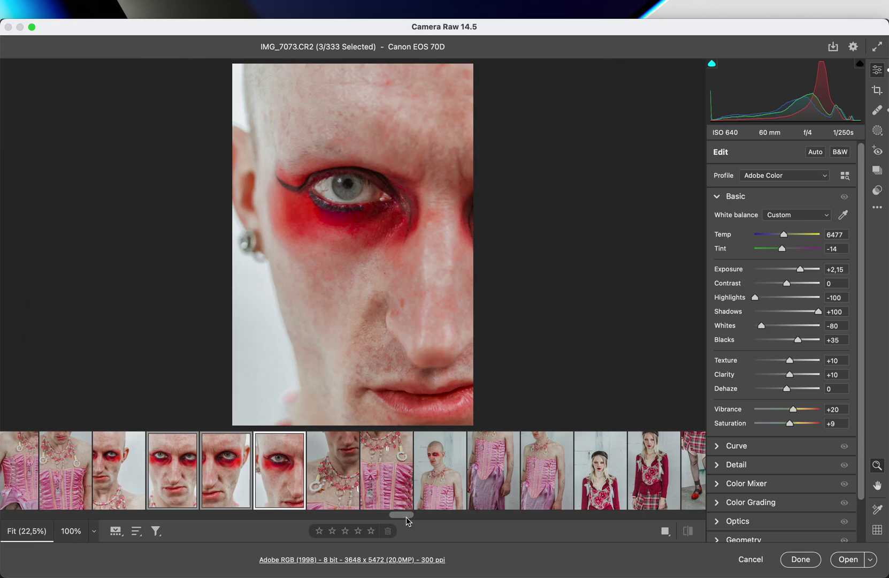
- Compare the three pink corset photos from IMG_7074 to IMG_7077 and set the exposure of the necklace close-up IMG_7074 to +1,20
{"action": "left_click", "coordinate": [350, 503]}
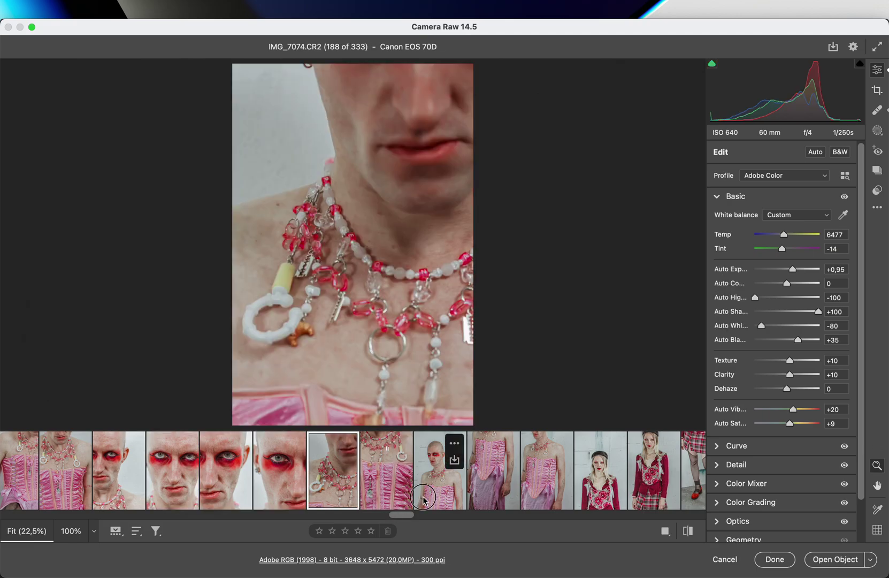
{"action": "left_click", "coordinate": [431, 495], "text": "shift"}
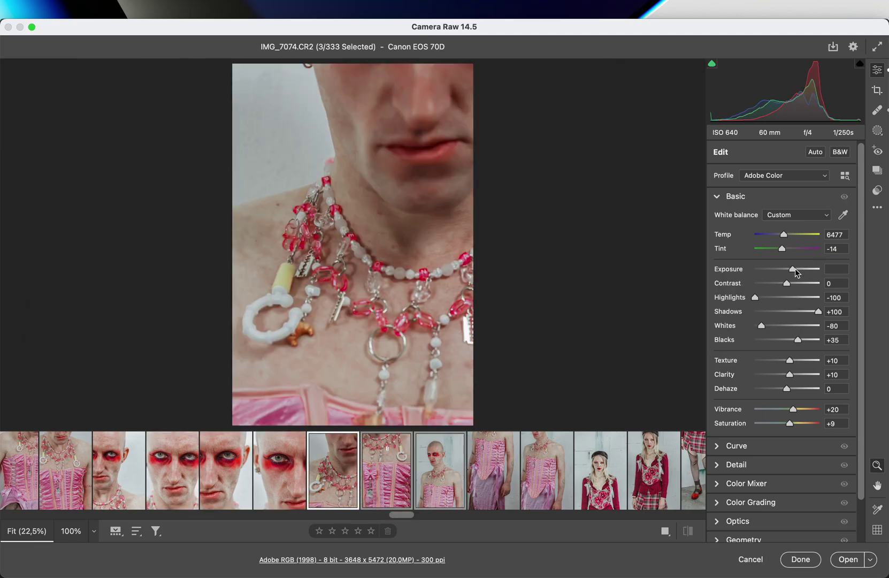
{"action": "left_click", "coordinate": [437, 488]}
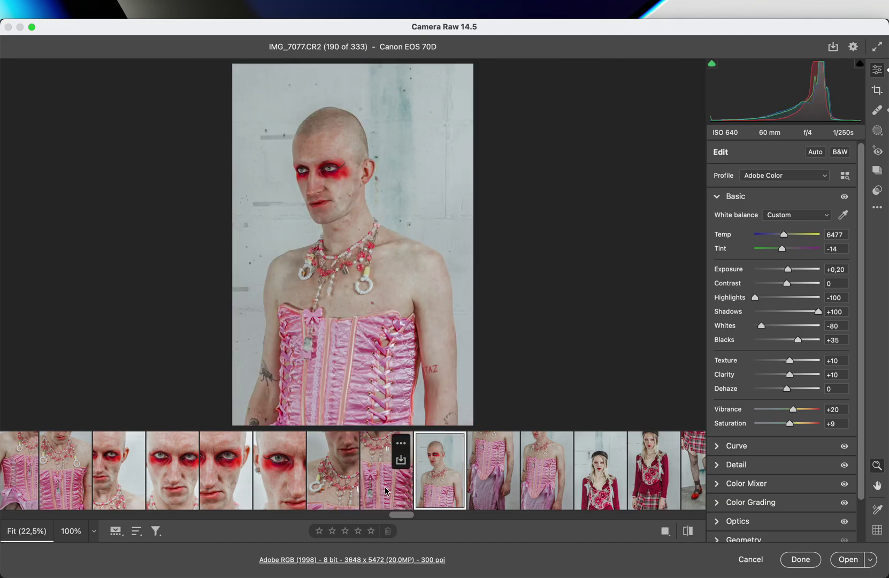
{"action": "left_click", "coordinate": [387, 491]}
{"action": "left_click", "coordinate": [333, 488]}
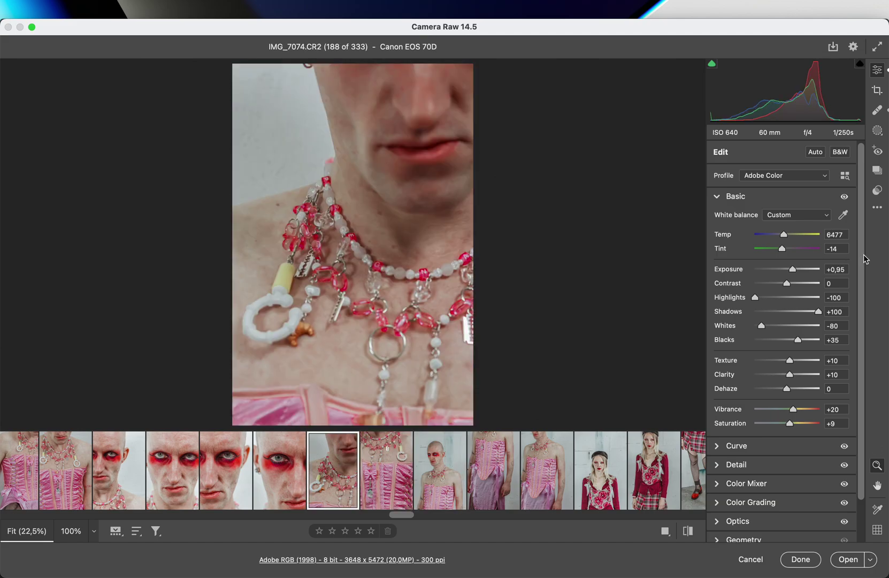
{"action": "left_click_drag", "start_coordinate": [797, 271], "coordinate": [799, 270]}
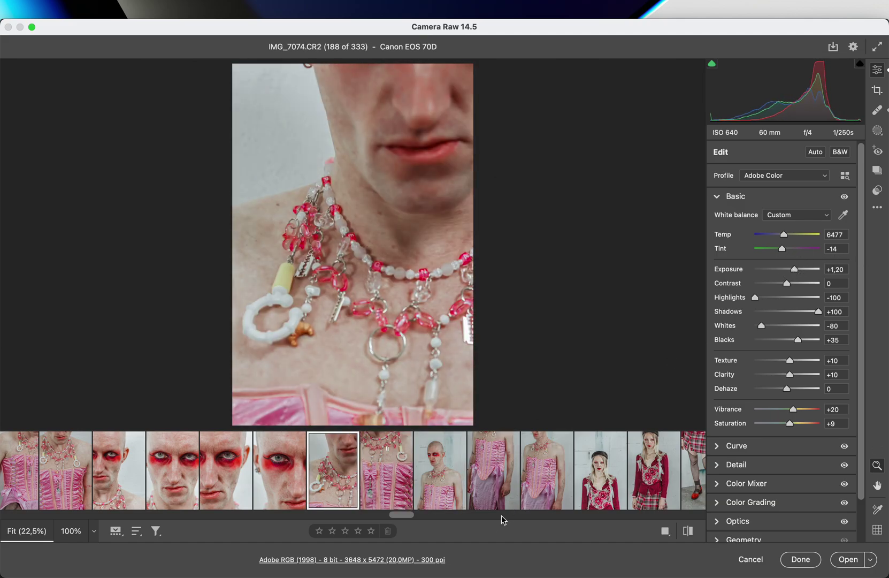
- Examine the remaining red cardigan and black dress photos, including IMG_7096 and IMG_7164, through to the end of the series
{"action": "left_click_drag", "start_coordinate": [397, 515], "coordinate": [440, 515]}
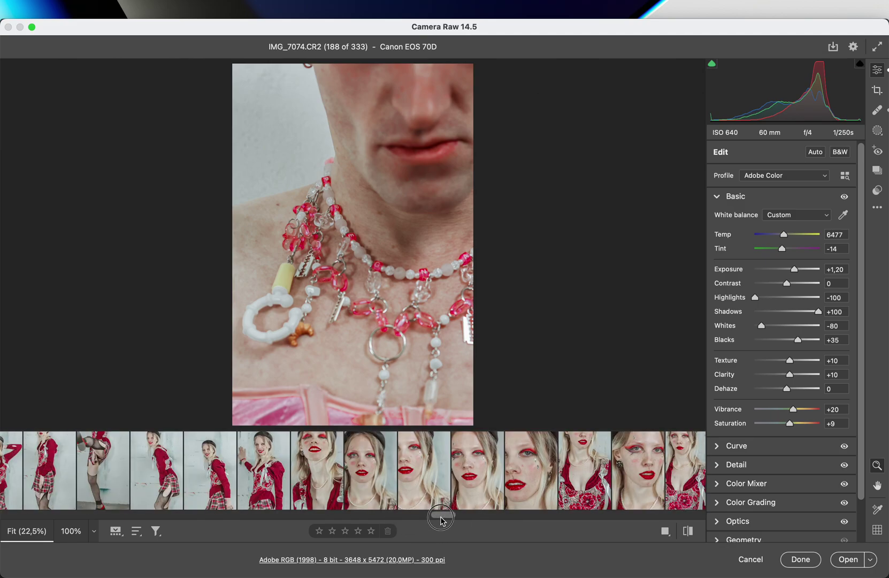
{"action": "left_click", "coordinate": [364, 491]}
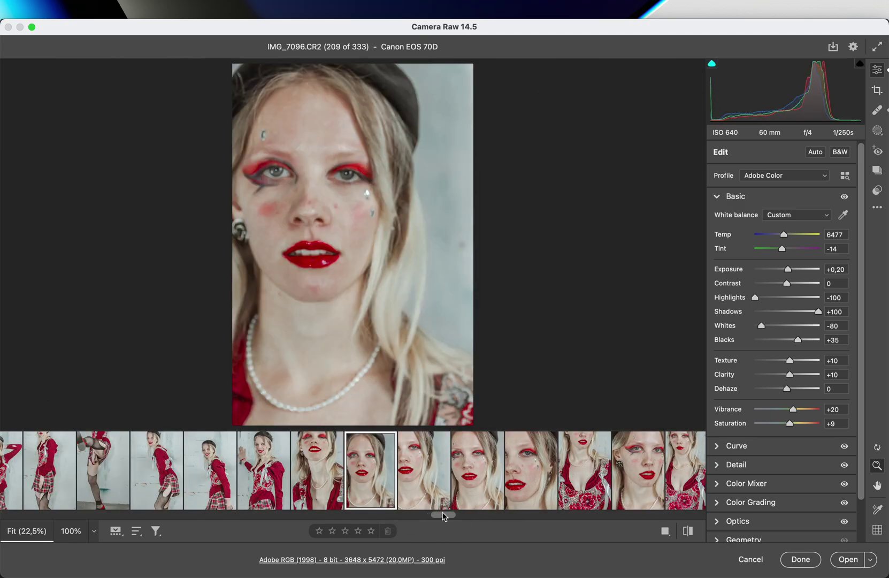
{"action": "left_click_drag", "start_coordinate": [440, 516], "coordinate": [524, 515]}
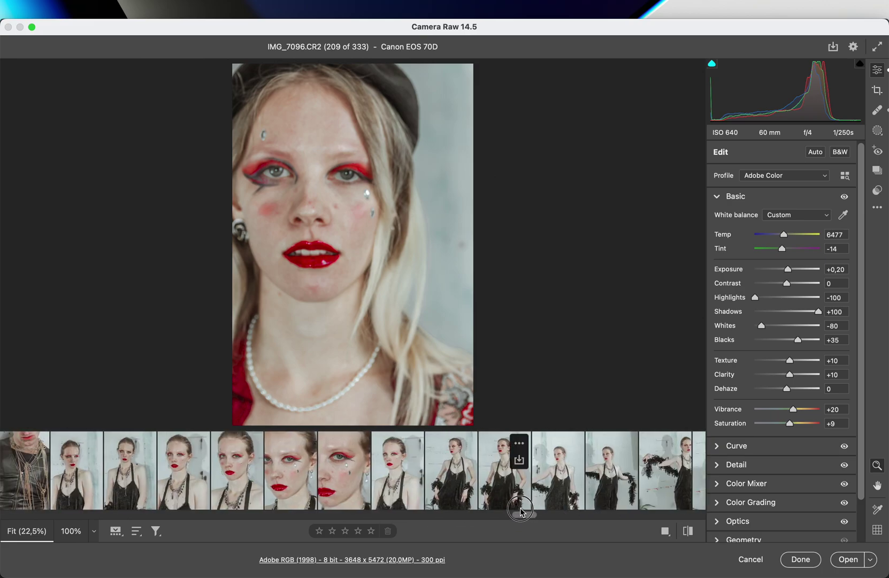
{"action": "left_click", "coordinate": [547, 495]}
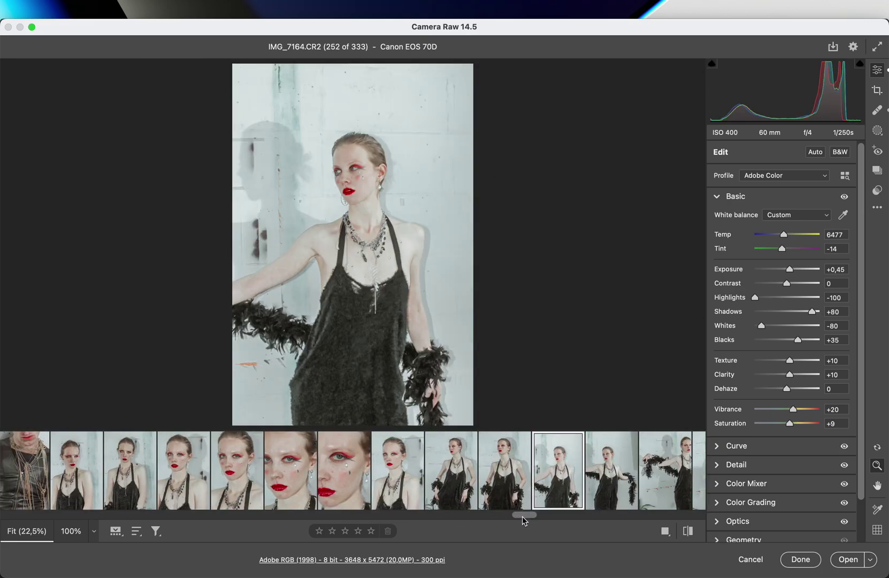
{"action": "left_click", "coordinate": [524, 518]}
{"action": "left_click_drag", "start_coordinate": [523, 519], "coordinate": [690, 515]}
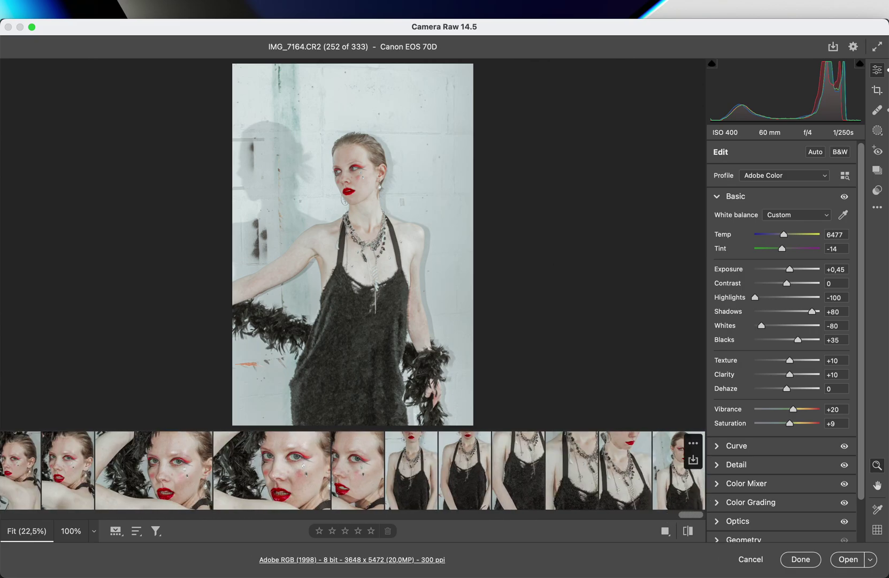
- Select all photos in the series and save them as JPEG files in the same location with file size limited to 500 K
{"action": "left_click", "coordinate": [686, 488]}
{"action": "key", "text": "super+a"}
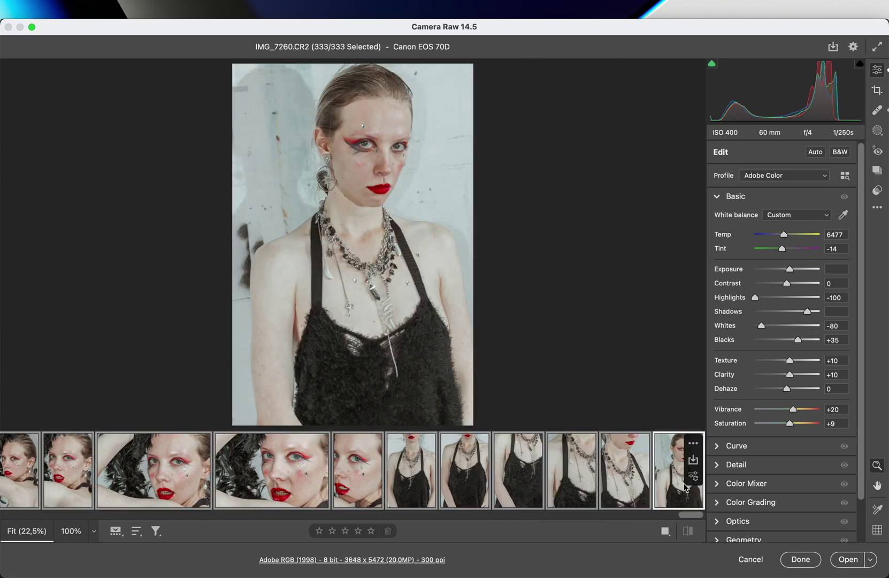
{"action": "left_click", "coordinate": [875, 212]}
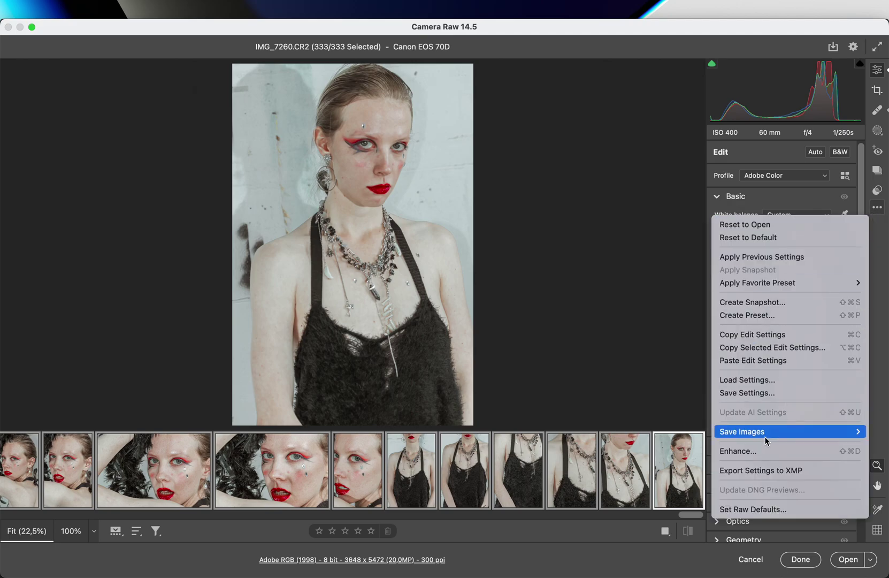
{"action": "mouse_move", "coordinate": [766, 440]}
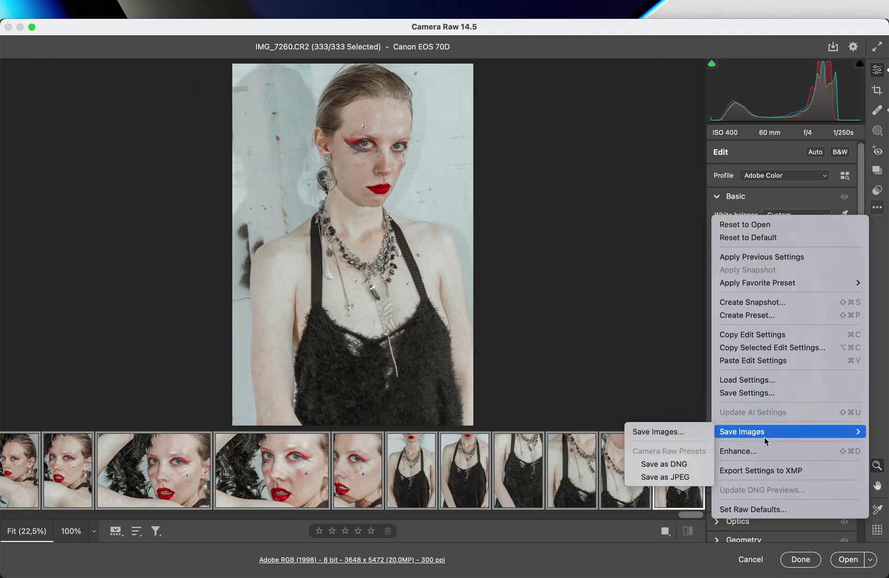
{"action": "left_click", "coordinate": [701, 435]}
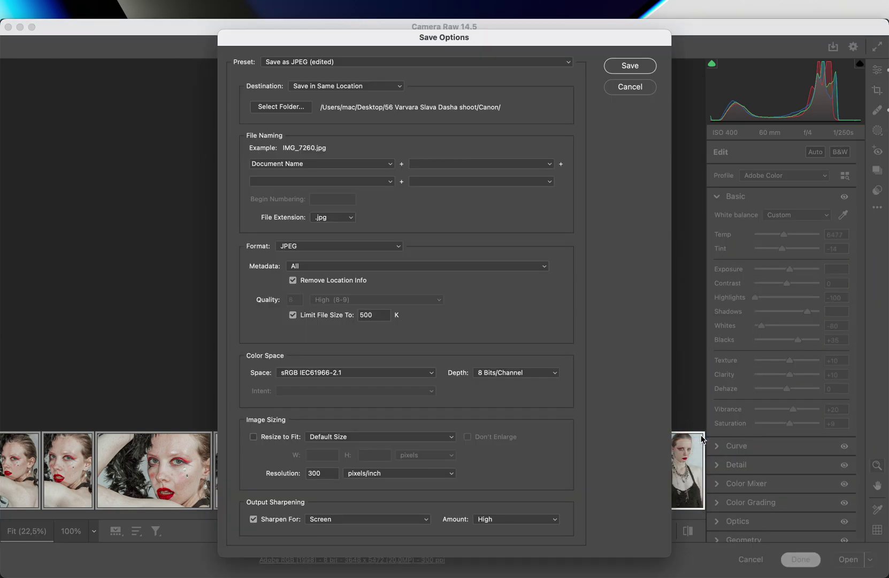
{"action": "left_click", "coordinate": [628, 67]}
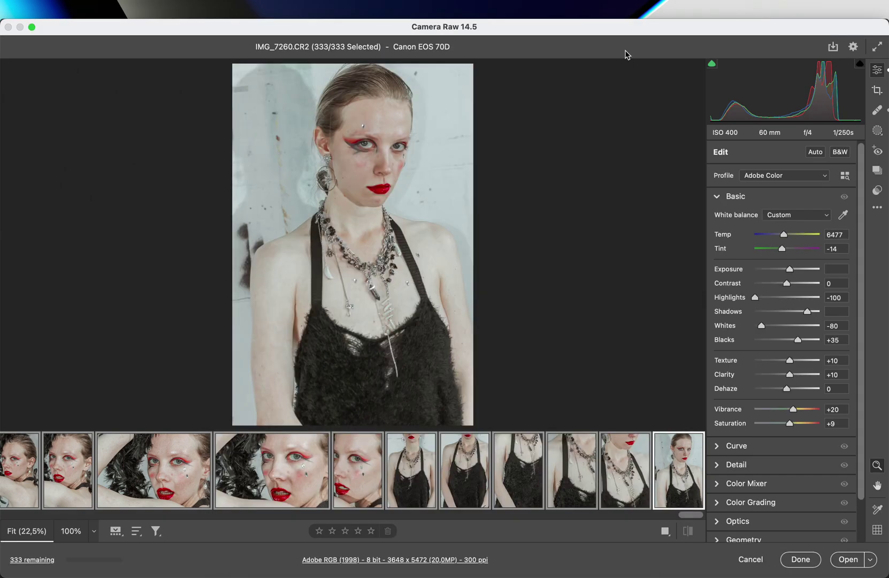